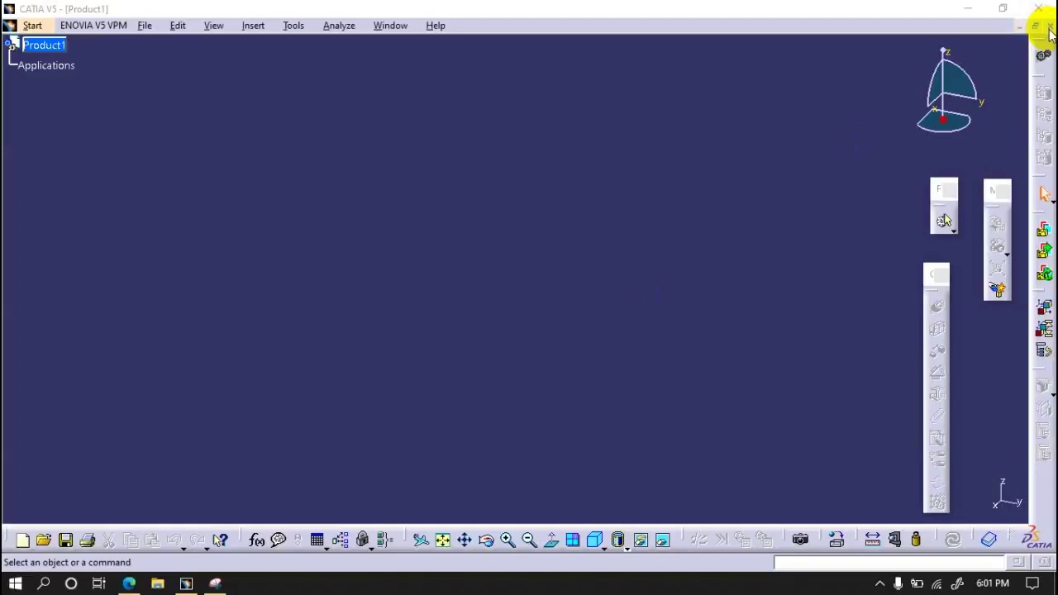
- Close the empty Product1 and create a new Part1 document in Part Design
{"action": "left_click", "coordinate": [1049, 27]}
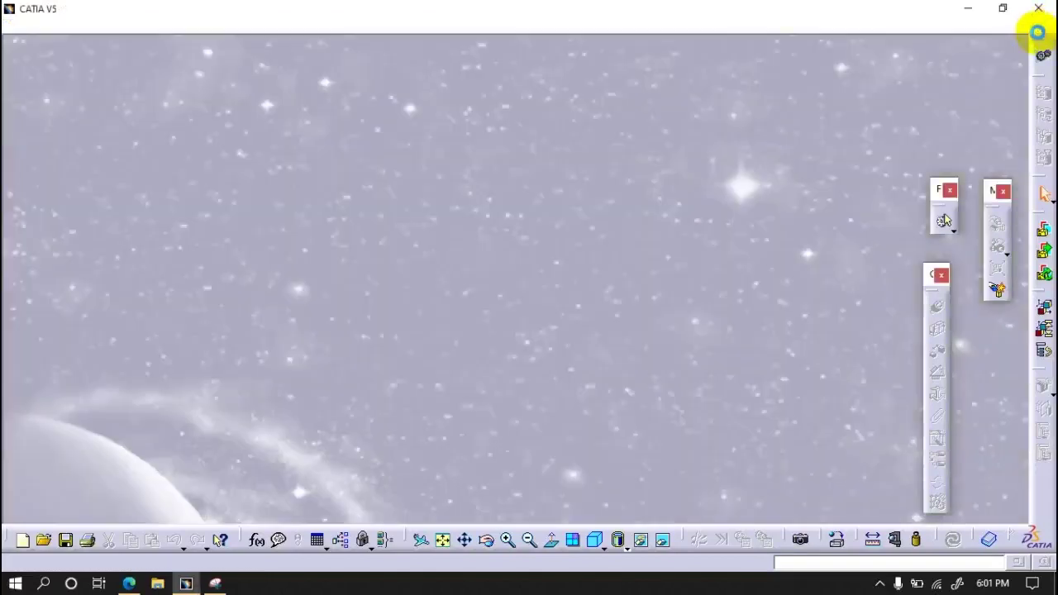
{"action": "left_click", "coordinate": [17, 25]}
{"action": "mouse_move", "coordinate": [61, 63]}
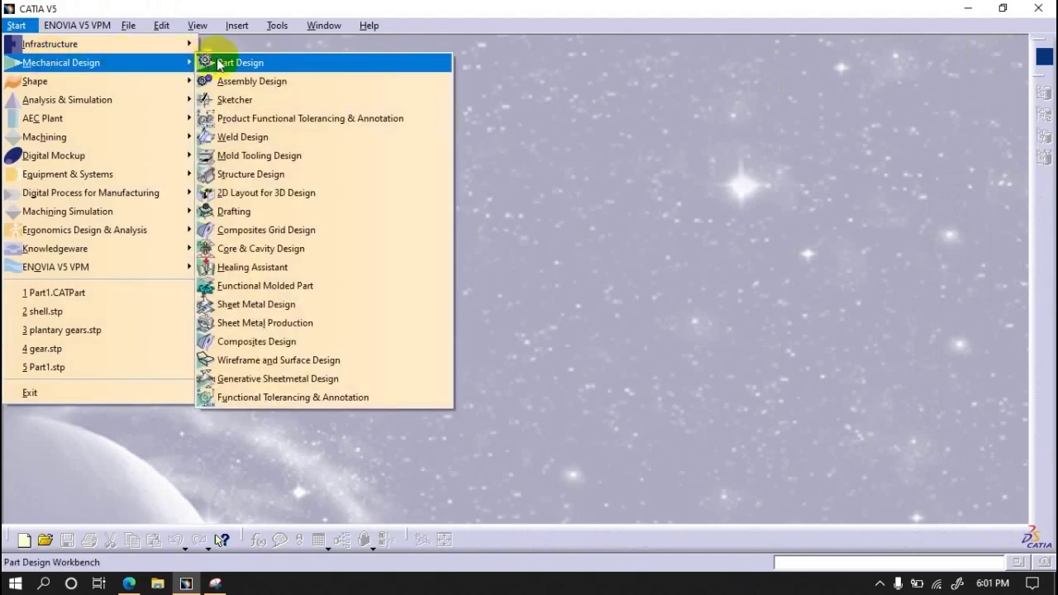
{"action": "left_click", "coordinate": [219, 62]}
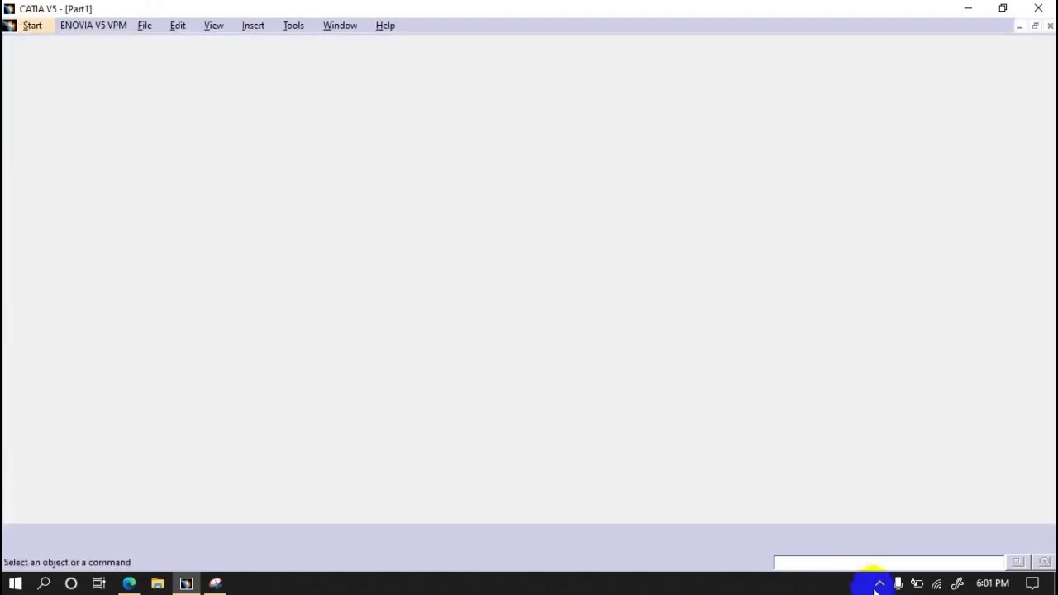
{"action": "left_click", "coordinate": [877, 583]}
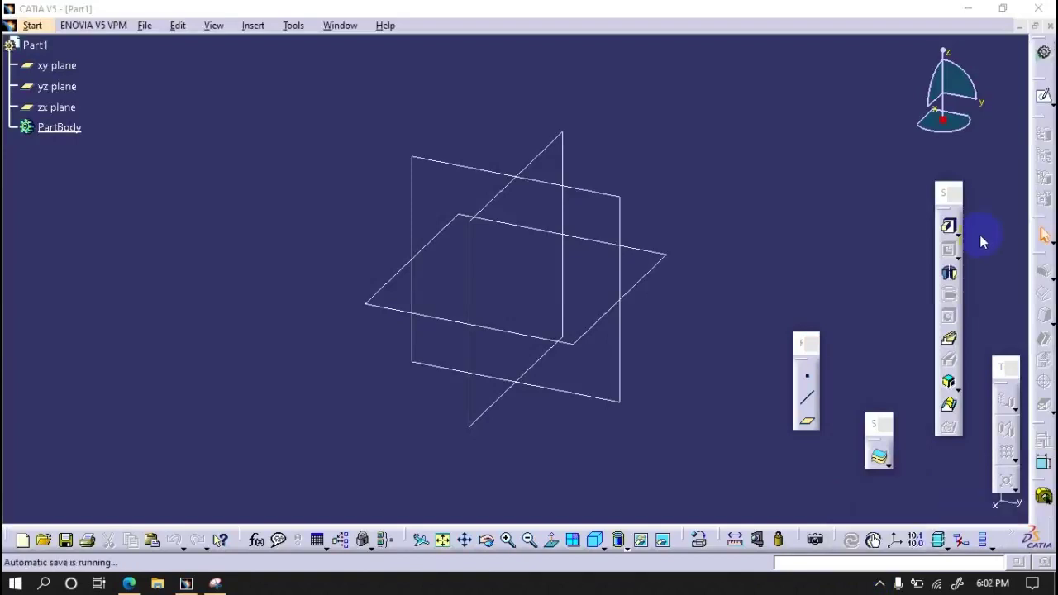
- Start a sketch on the xy plane and draw two concentric circles at the origin
{"action": "left_click", "coordinate": [1042, 99]}
{"action": "left_click", "coordinate": [654, 262]}
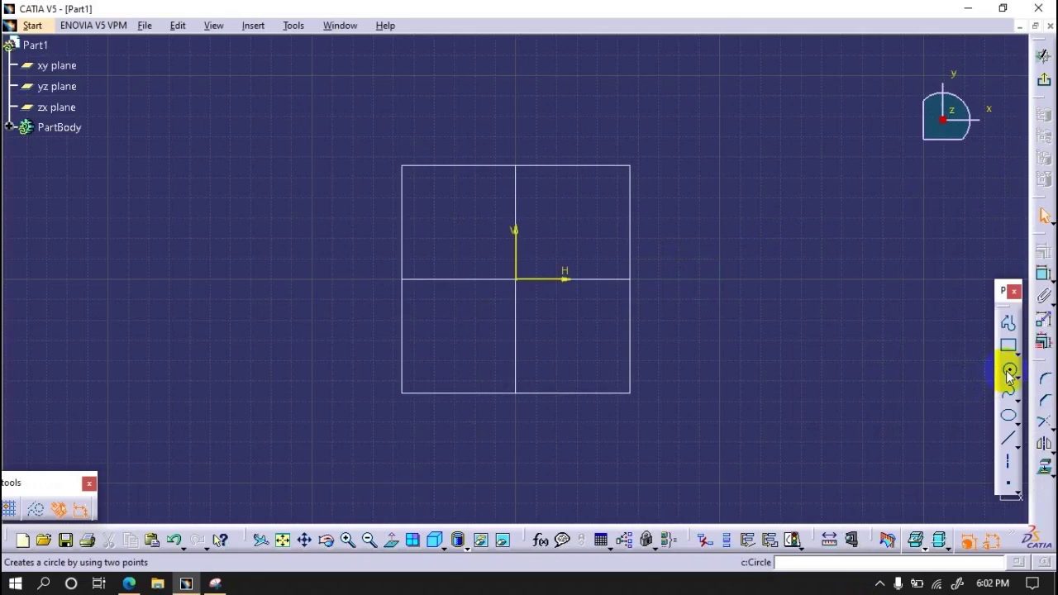
{"action": "left_click", "coordinate": [1010, 371]}
{"action": "left_click", "coordinate": [517, 279]}
{"action": "left_click", "coordinate": [571, 225]}
{"action": "left_click", "coordinate": [518, 280]}
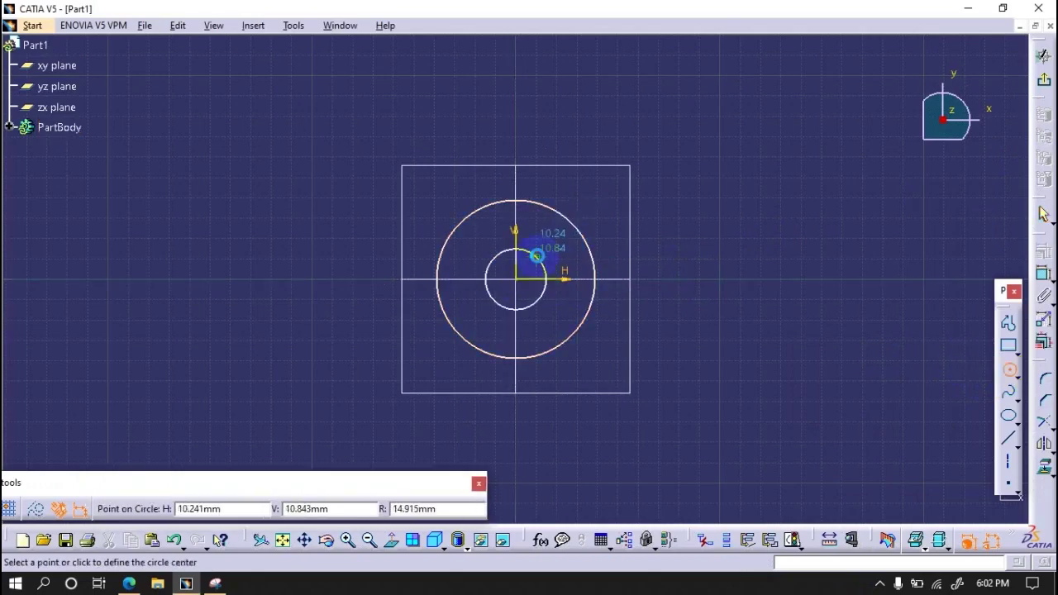
{"action": "left_click", "coordinate": [537, 258]}
- Constrain the outer circle to 66 mm diameter and the inner circle to 33 mm
{"action": "left_click", "coordinate": [1044, 275]}
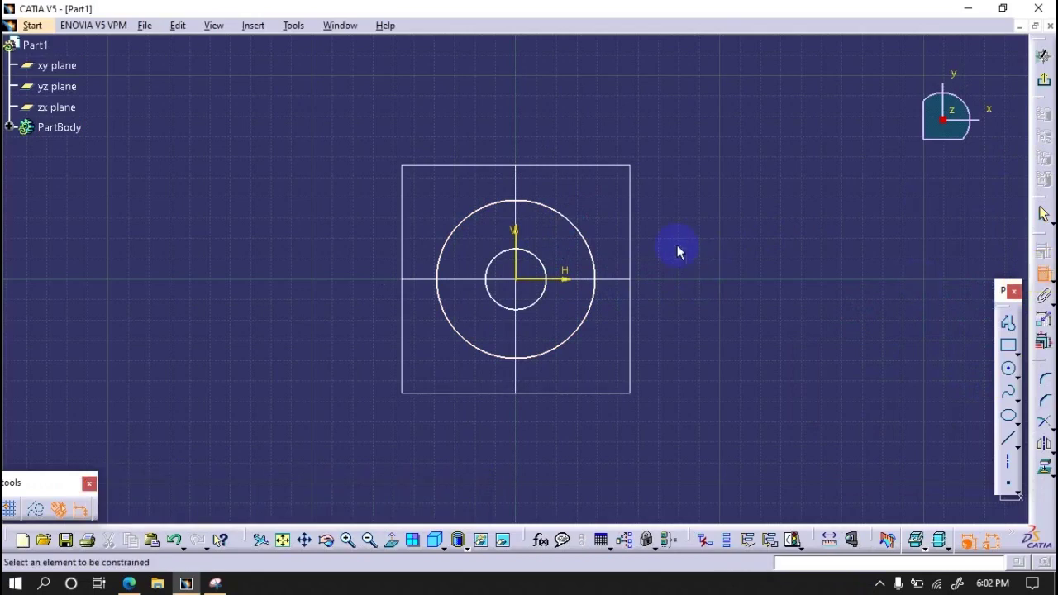
{"action": "left_click", "coordinate": [590, 238]}
{"action": "left_click", "coordinate": [739, 200]}
{"action": "double_click", "coordinate": [739, 191]}
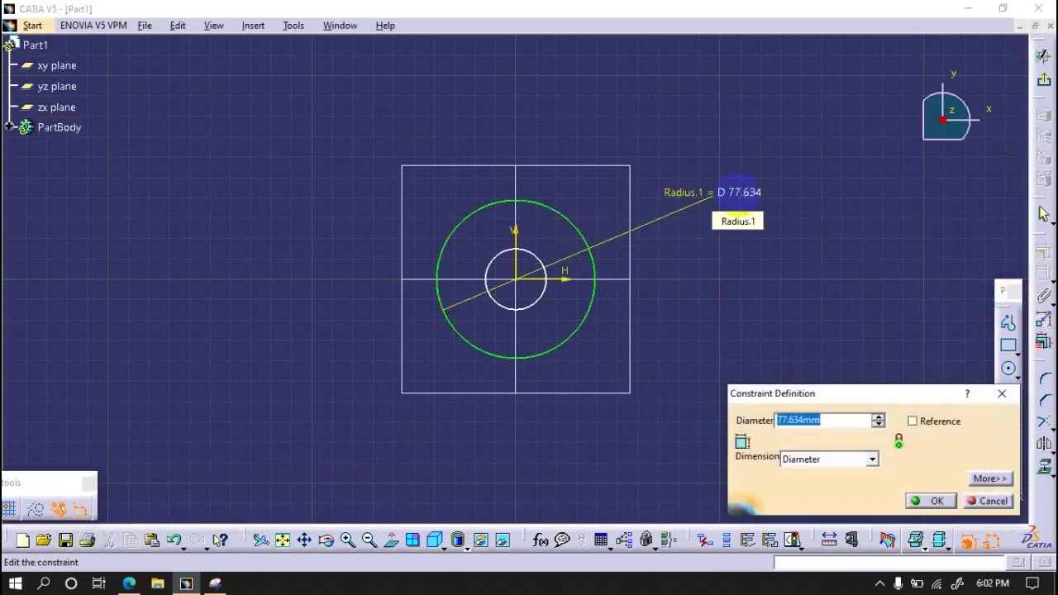
{"action": "type", "text": "66"}
{"action": "key", "text": "Return"}
{"action": "left_click", "coordinate": [534, 250]}
{"action": "left_click", "coordinate": [669, 125]}
{"action": "double_click", "coordinate": [666, 129]}
{"action": "type", "text": "33"}
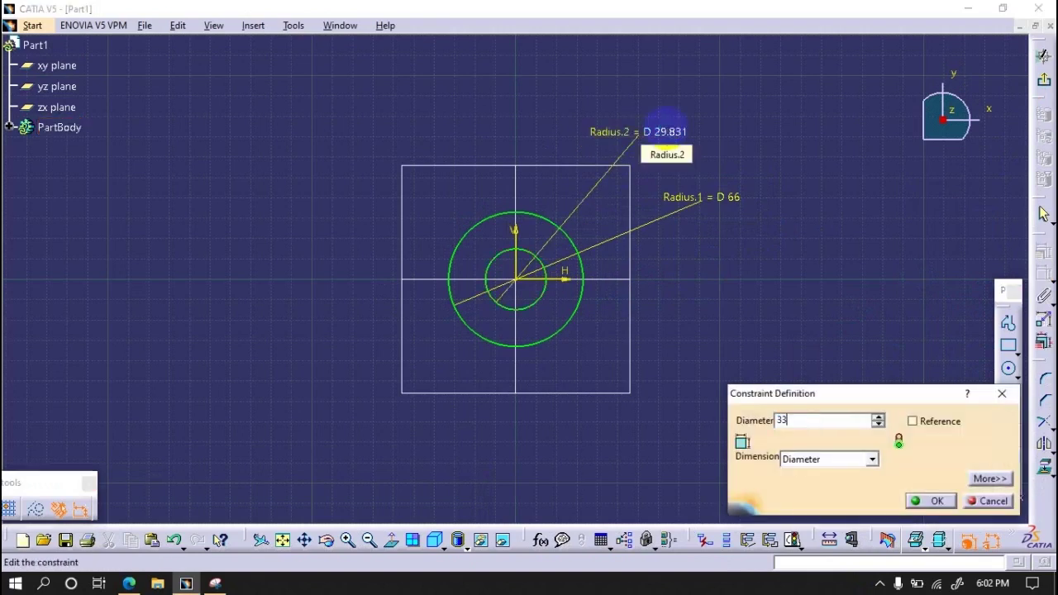
{"action": "key", "text": "Return"}
{"action": "middle_click_drag", "start_coordinate": [633, 276], "coordinate": [613, 248]}
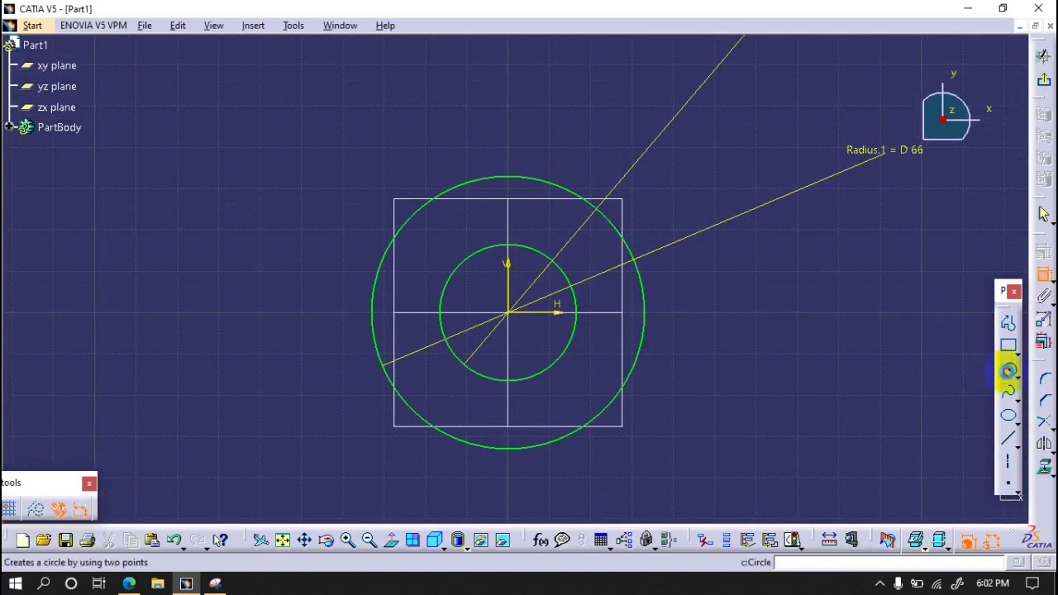
- Draw a circle centred on the inner circle's top point and constrain it to 10 mm diameter
{"action": "left_click", "coordinate": [1008, 368]}
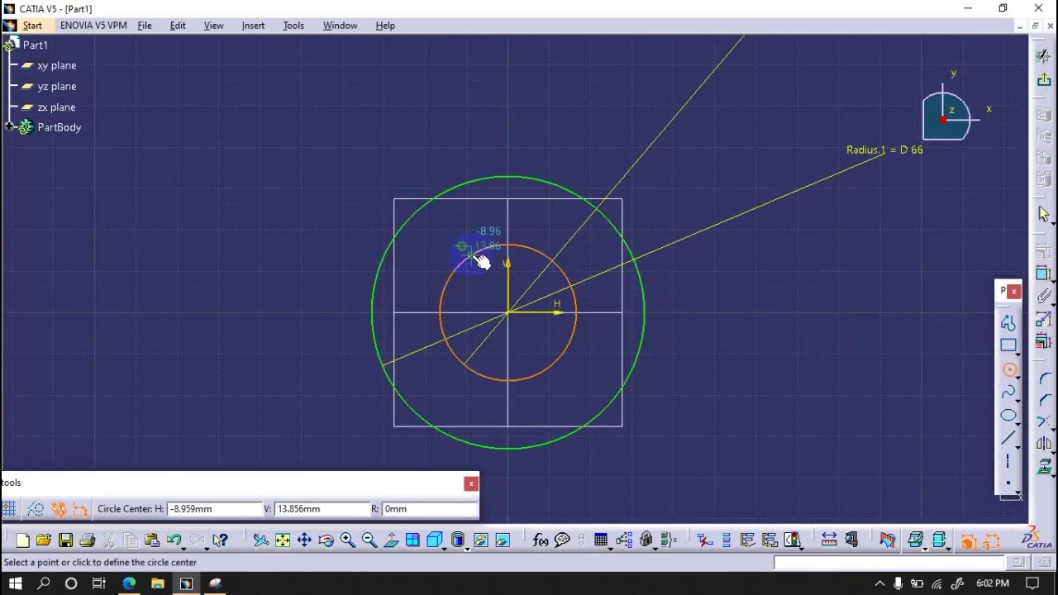
{"action": "left_click", "coordinate": [514, 261]}
{"action": "left_click", "coordinate": [521, 266]}
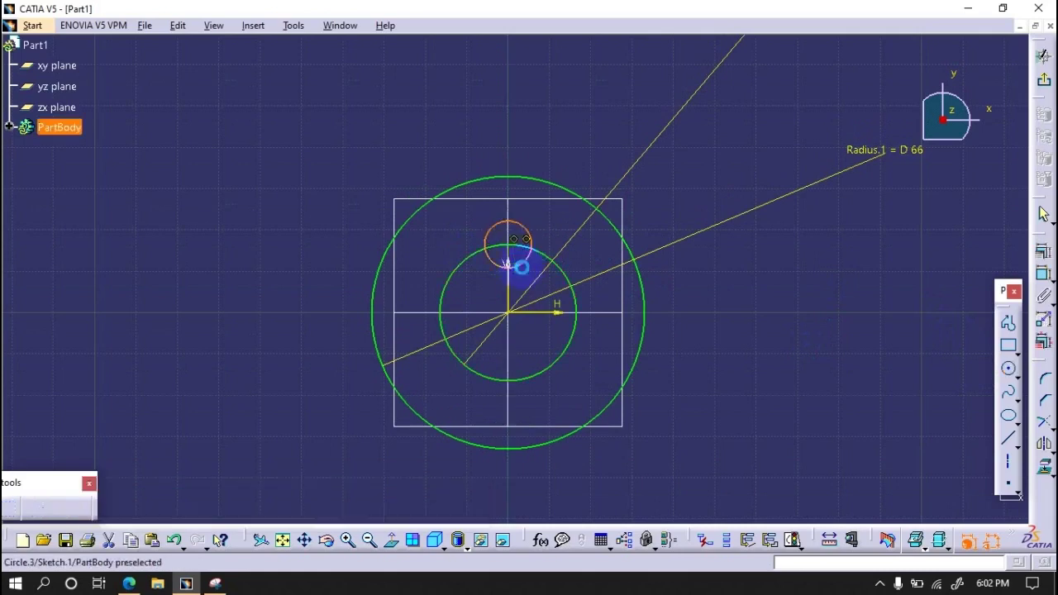
{"action": "left_click", "coordinate": [1046, 281]}
{"action": "left_click", "coordinate": [524, 226]}
{"action": "left_click", "coordinate": [559, 124]}
{"action": "double_click", "coordinate": [581, 131]}
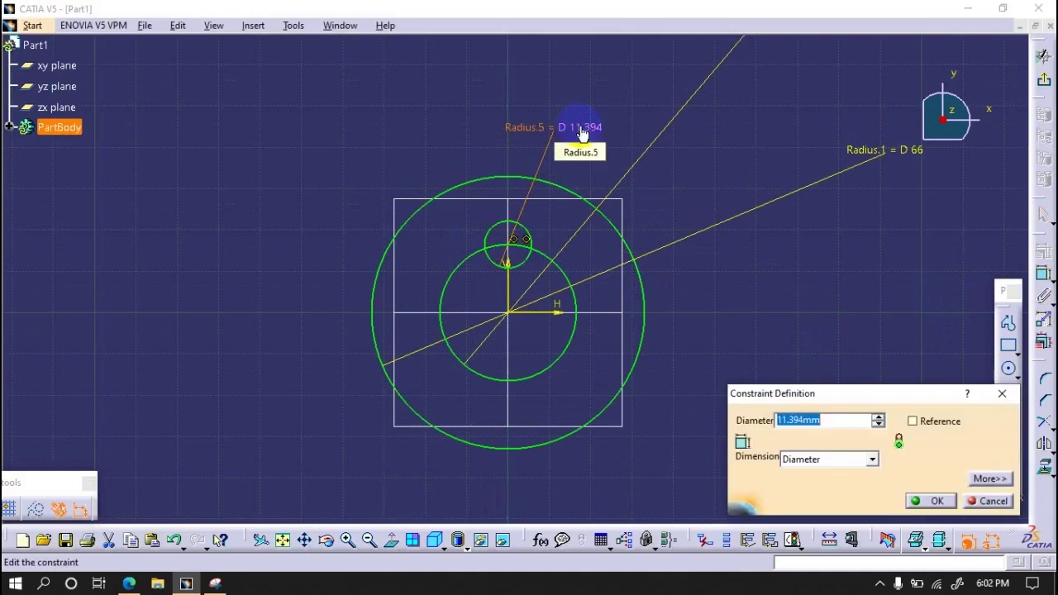
{"action": "type", "text": "10"}
{"action": "key", "text": "Return"}
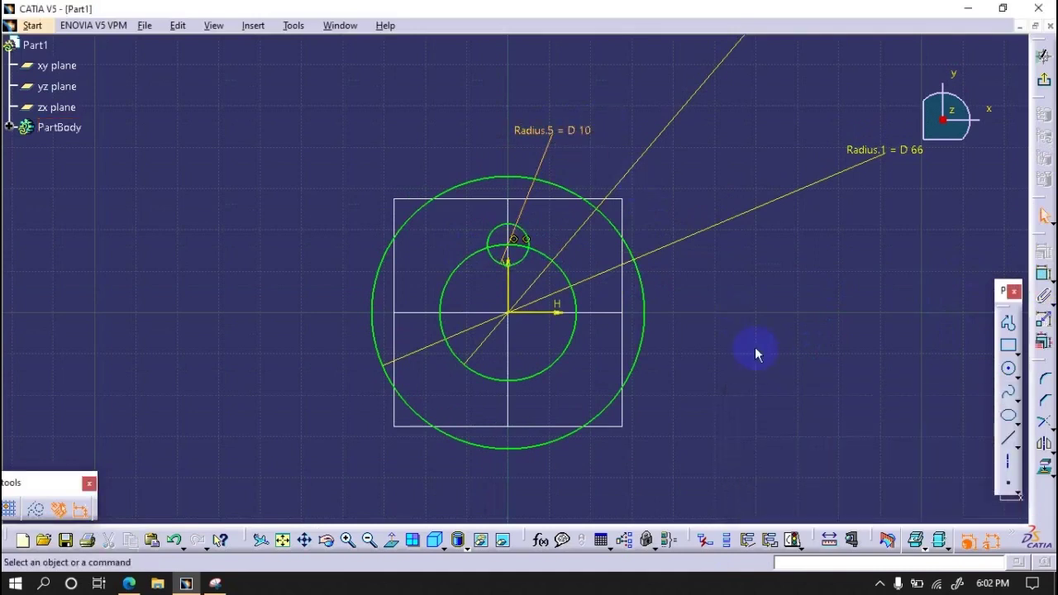
- Draw a line from the origin to the outer circle, constrained at 30° from vertical
{"action": "left_click", "coordinate": [1007, 322]}
{"action": "left_click", "coordinate": [509, 310]}
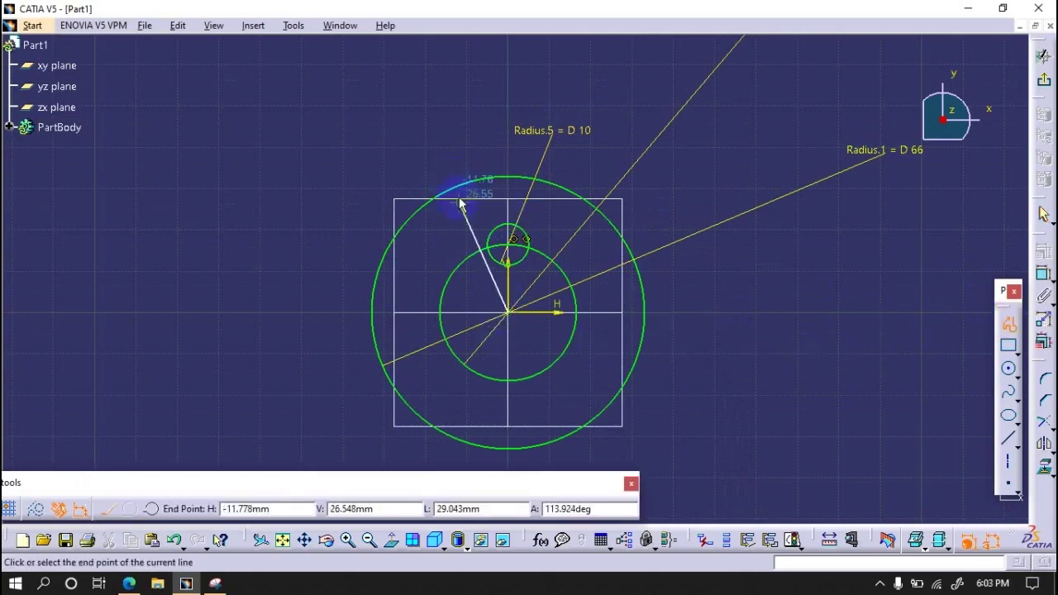
{"action": "left_click", "coordinate": [455, 186]}
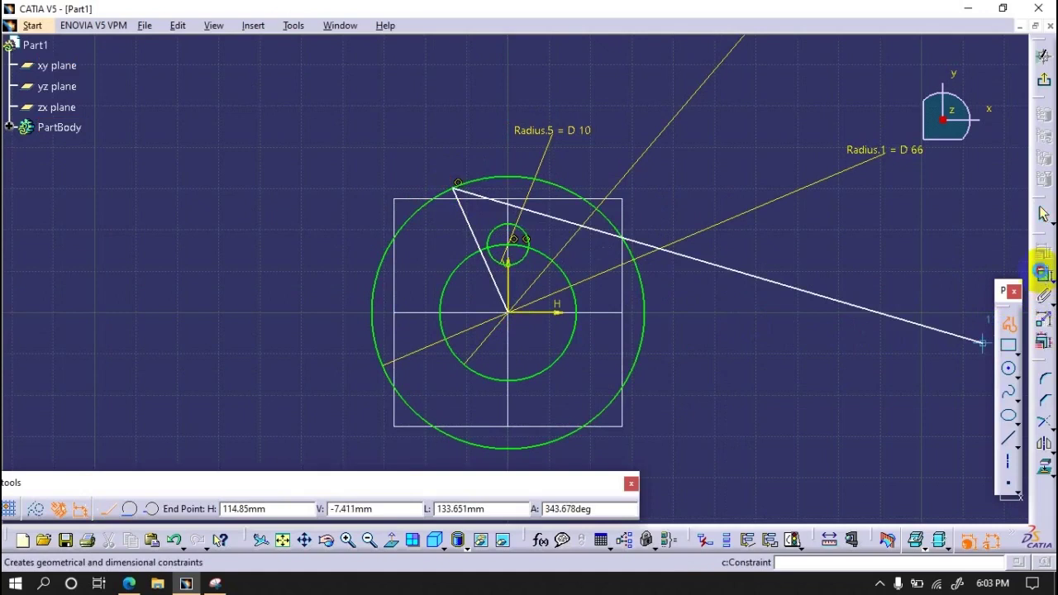
{"action": "left_click", "coordinate": [1043, 273]}
{"action": "left_click", "coordinate": [512, 291]}
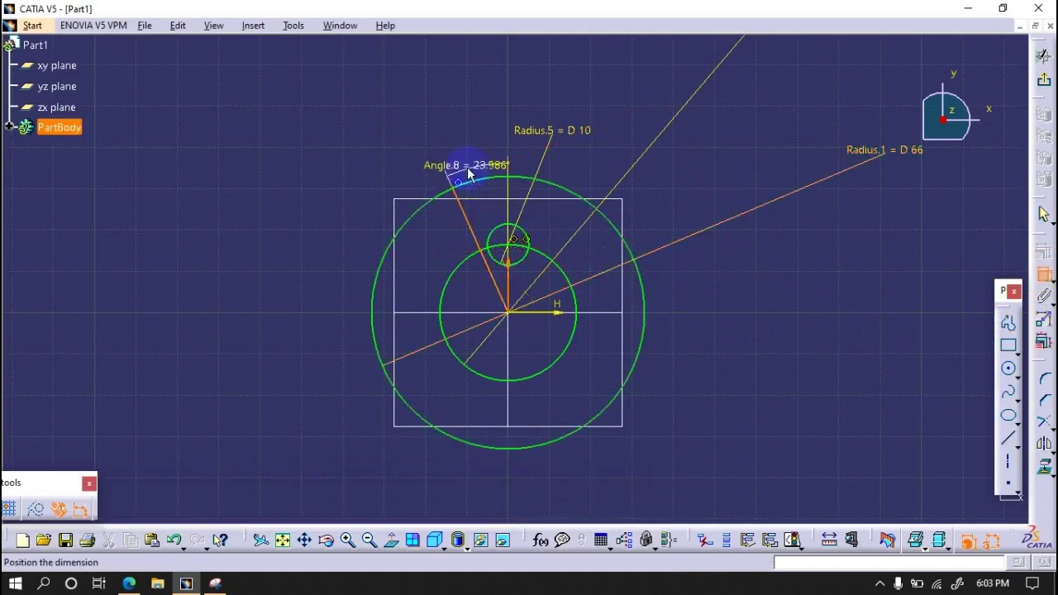
{"action": "left_click", "coordinate": [480, 89]}
{"action": "double_click", "coordinate": [475, 86]}
{"action": "type", "text": "30"}
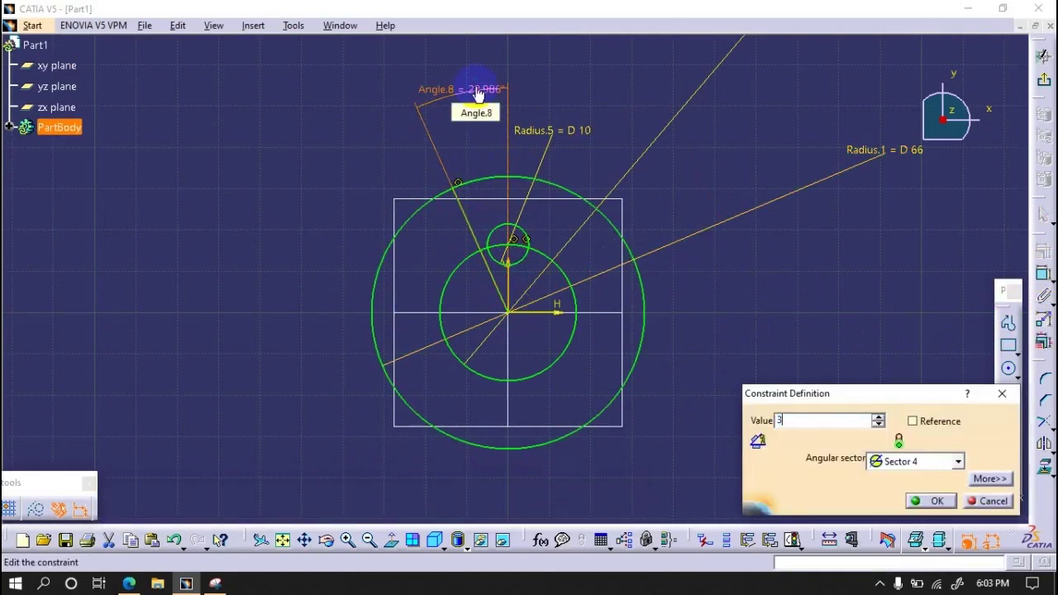
{"action": "key", "text": "Return"}
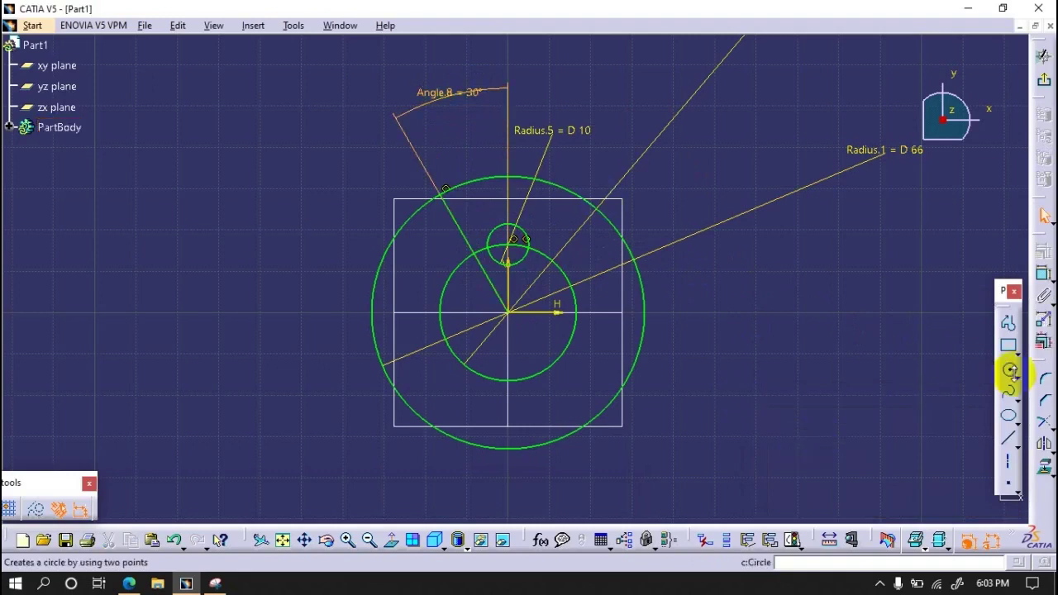
{"action": "left_click", "coordinate": [1008, 368]}
- Draw a large circle above the hub and make it tangent to the 10 mm circle
{"action": "left_click", "coordinate": [605, 120]}
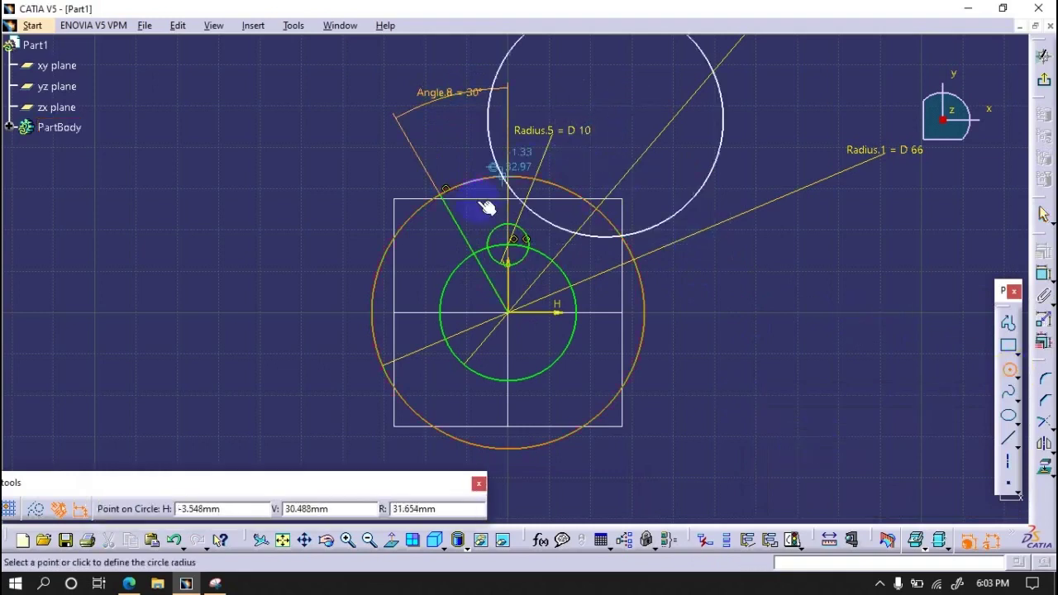
{"action": "left_click", "coordinate": [417, 257]}
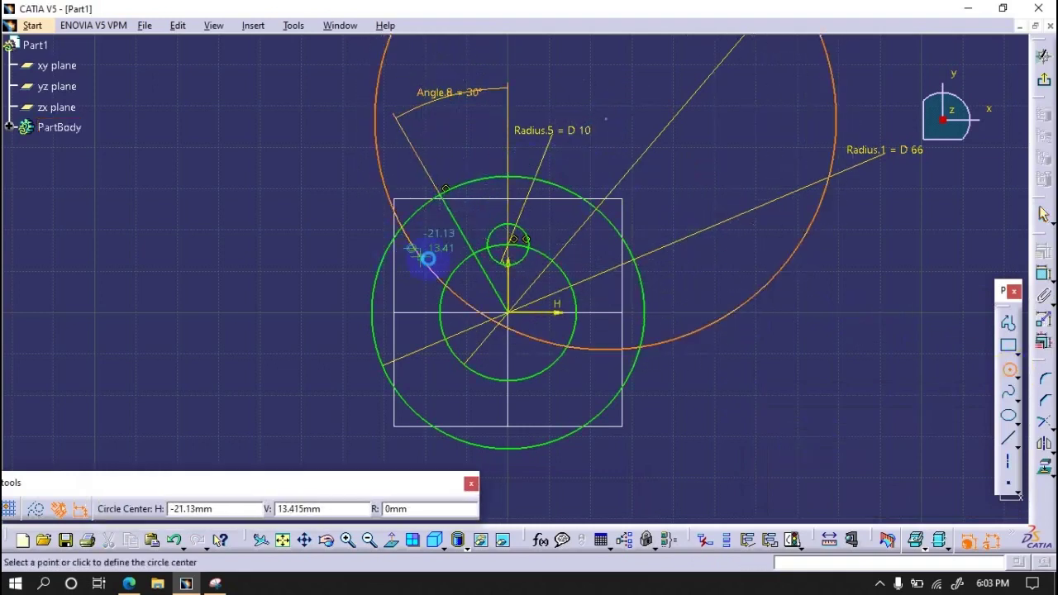
{"action": "left_click", "coordinate": [1043, 274]}
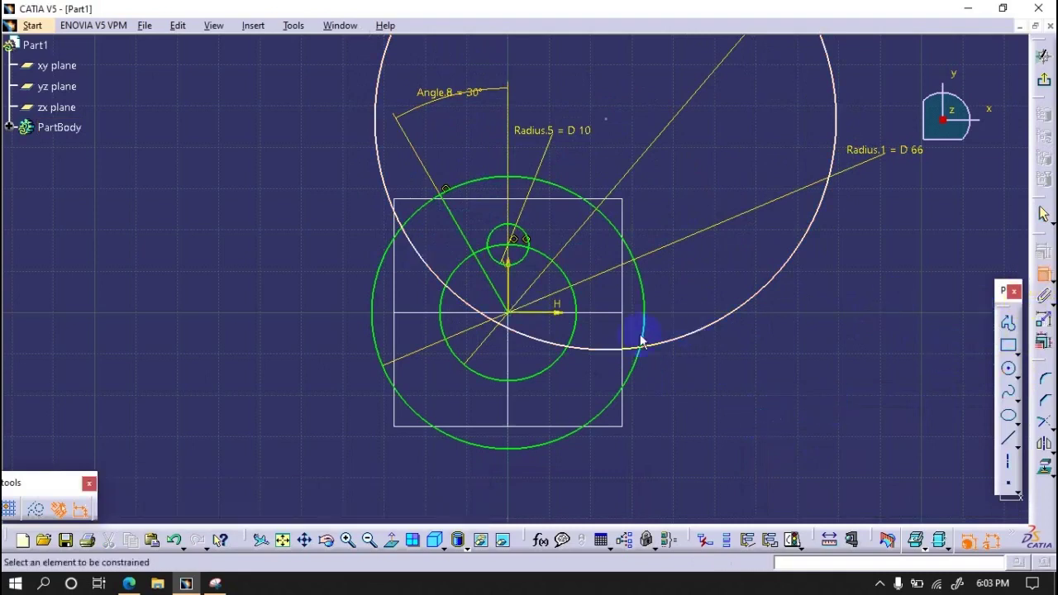
{"action": "left_click", "coordinate": [641, 344]}
{"action": "left_click", "coordinate": [520, 261]}
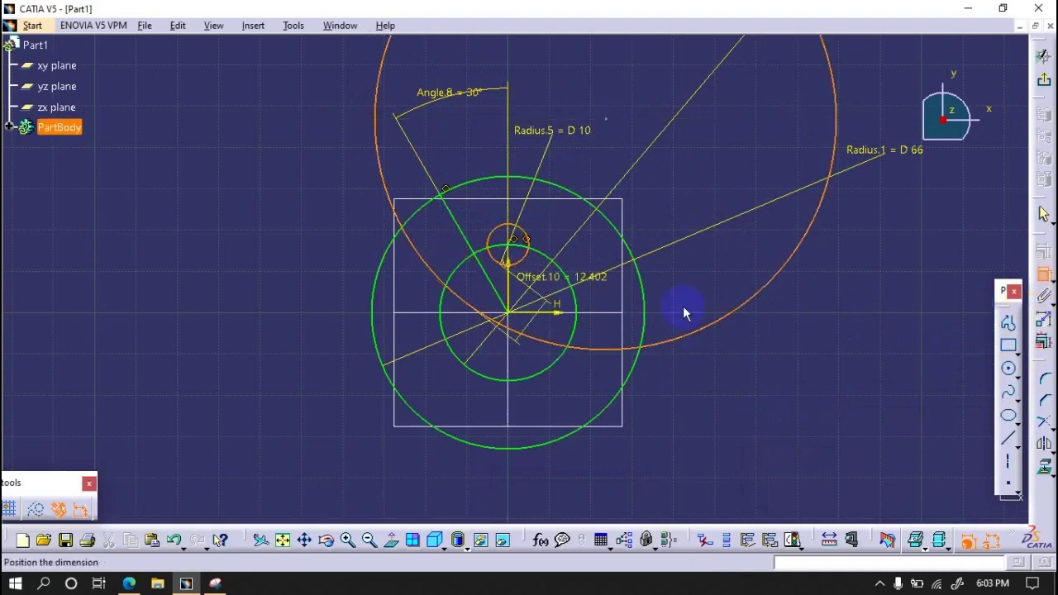
{"action": "right_click", "coordinate": [808, 329]}
{"action": "left_click", "coordinate": [847, 478]}
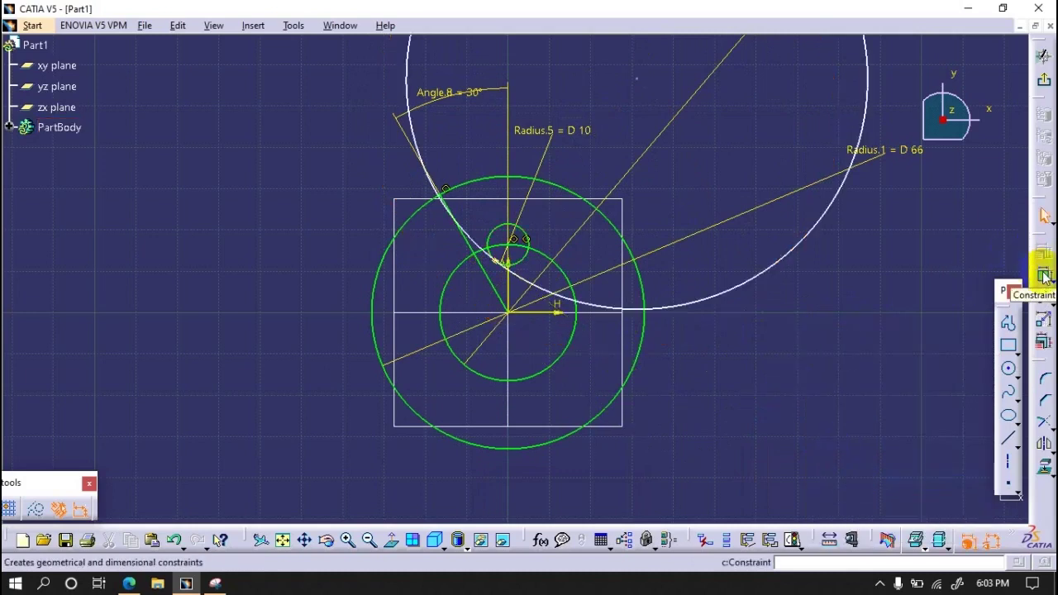
{"action": "left_click", "coordinate": [276, 91]}
{"action": "mouse_move", "coordinate": [393, 89]}
{"action": "left_mouse_down"}
{"action": "mouse_move", "coordinate": [356, 235]}
{"action": "mouse_move", "coordinate": [273, 209]}
{"action": "left_mouse_up"}
{"action": "left_click", "coordinate": [757, 348]}
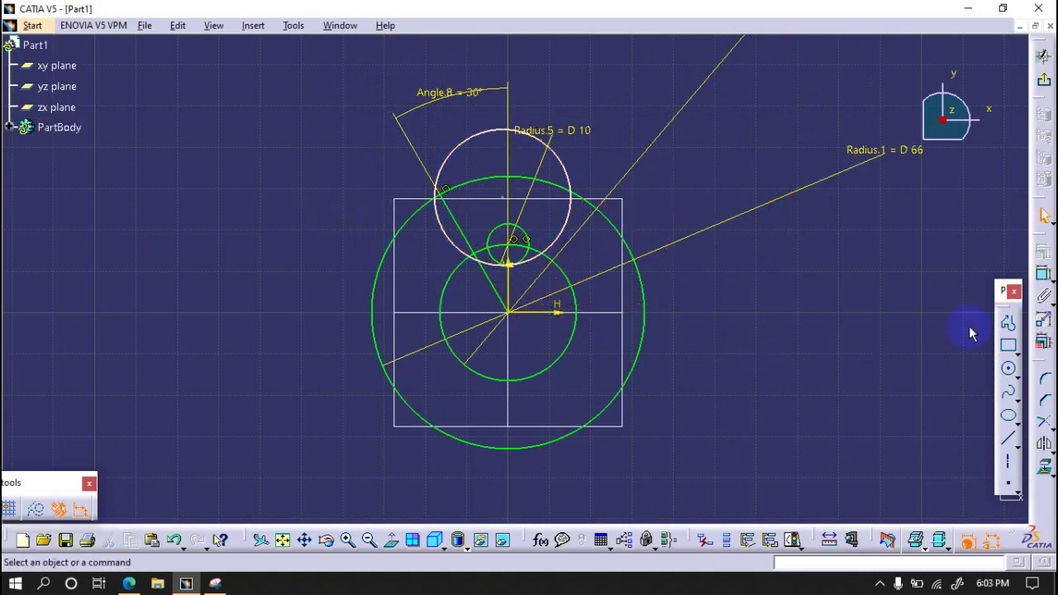
- Make the upper circle pass through the point where the 30° line meets the outer circle
{"action": "left_click", "coordinate": [1039, 273]}
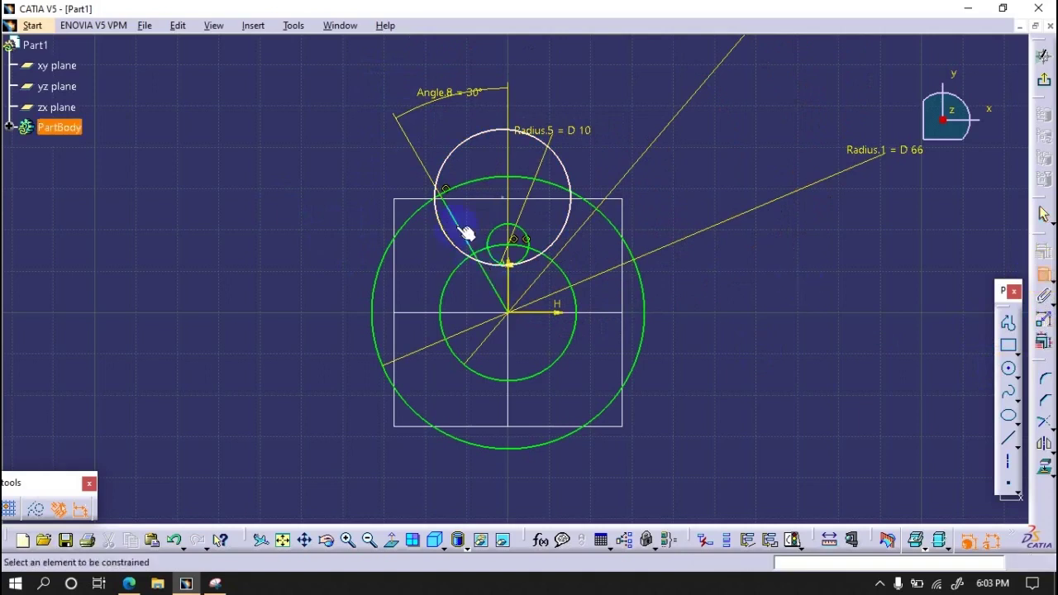
{"action": "left_click", "coordinate": [435, 209]}
{"action": "left_click", "coordinate": [446, 199]}
{"action": "right_click", "coordinate": [276, 123]}
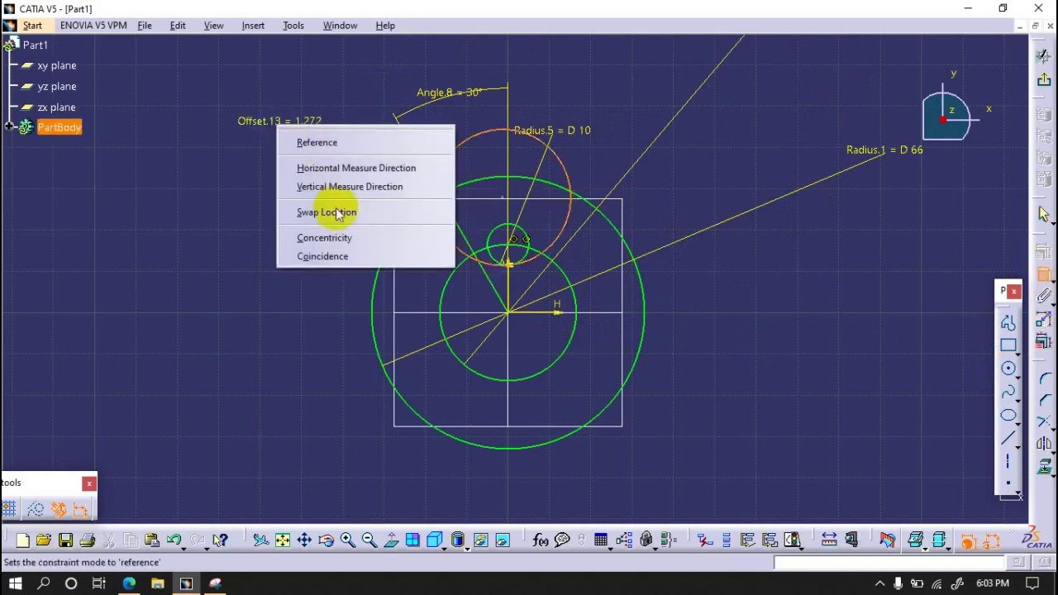
{"action": "left_click", "coordinate": [339, 257]}
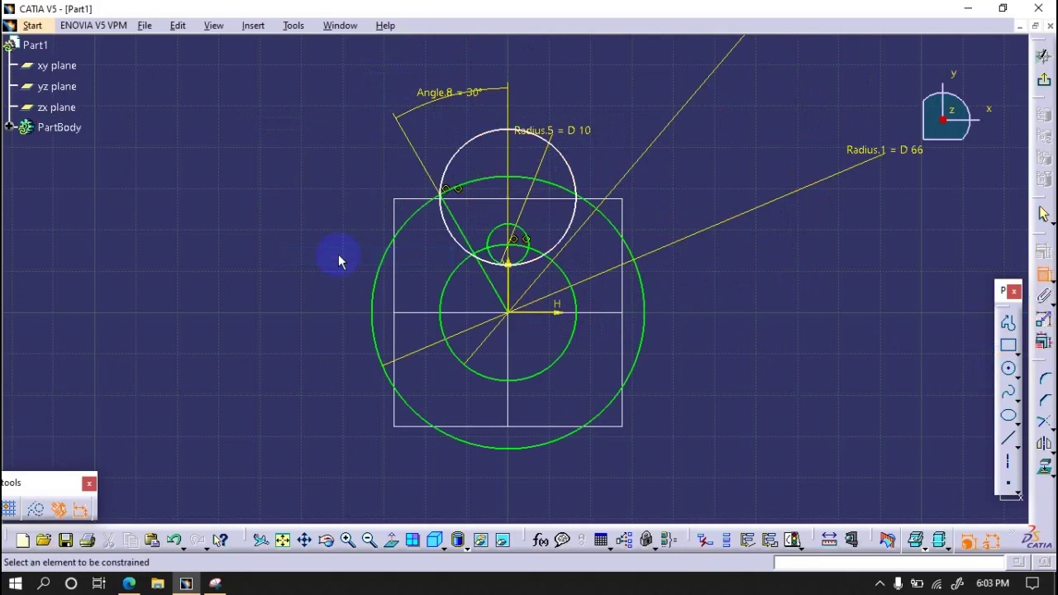
{"action": "left_click", "coordinate": [514, 198]}
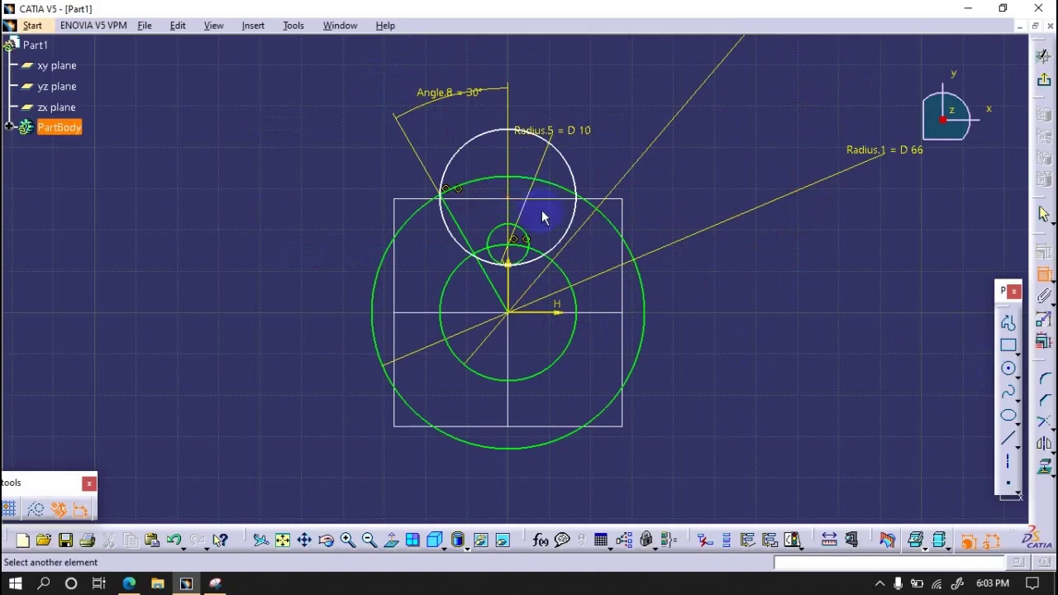
{"action": "left_click", "coordinate": [1043, 276]}
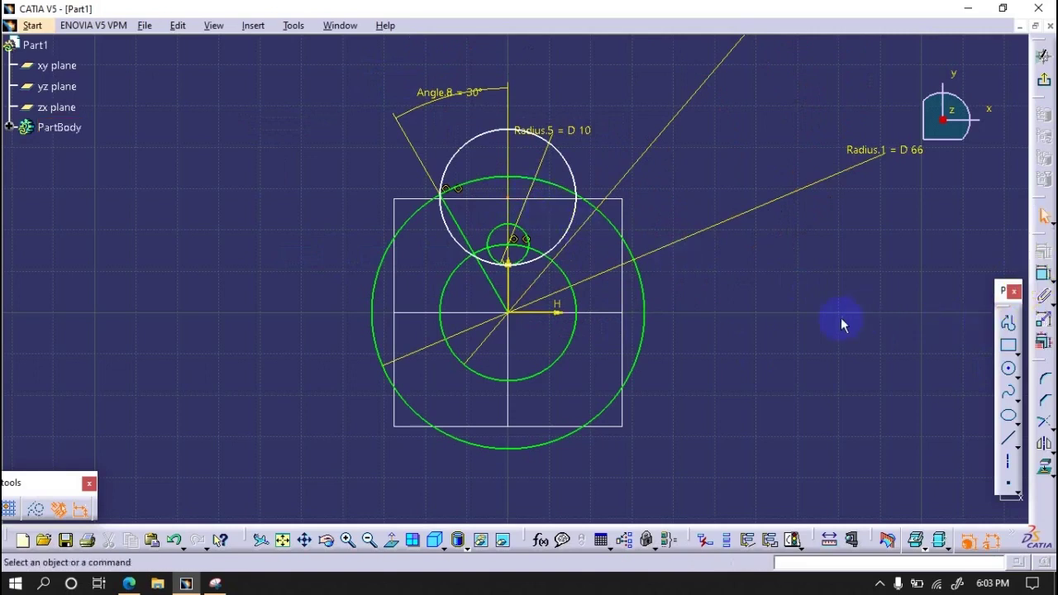
- Drag the upper circle to adjust its size
{"action": "left_click", "coordinate": [514, 207]}
{"action": "left_click", "coordinate": [529, 192]}
{"action": "left_click_drag", "start_coordinate": [529, 191], "coordinate": [539, 191]}
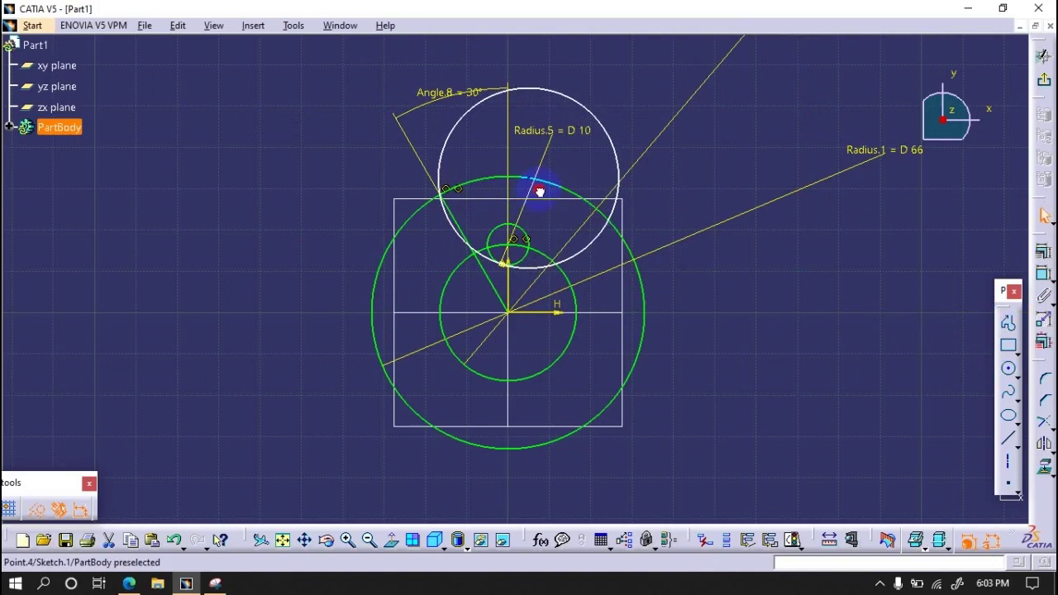
{"action": "left_click_drag", "start_coordinate": [539, 192], "coordinate": [515, 209]}
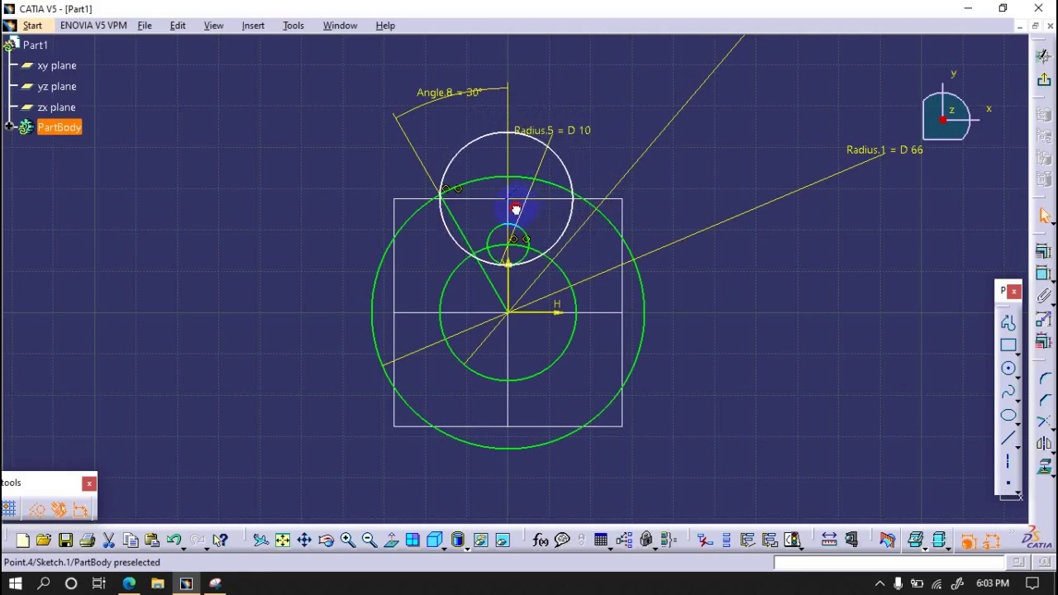
{"action": "left_click_drag", "start_coordinate": [521, 207], "coordinate": [519, 209]}
- Make the upper circle coincident with the vertical axis
{"action": "left_click", "coordinate": [740, 326]}
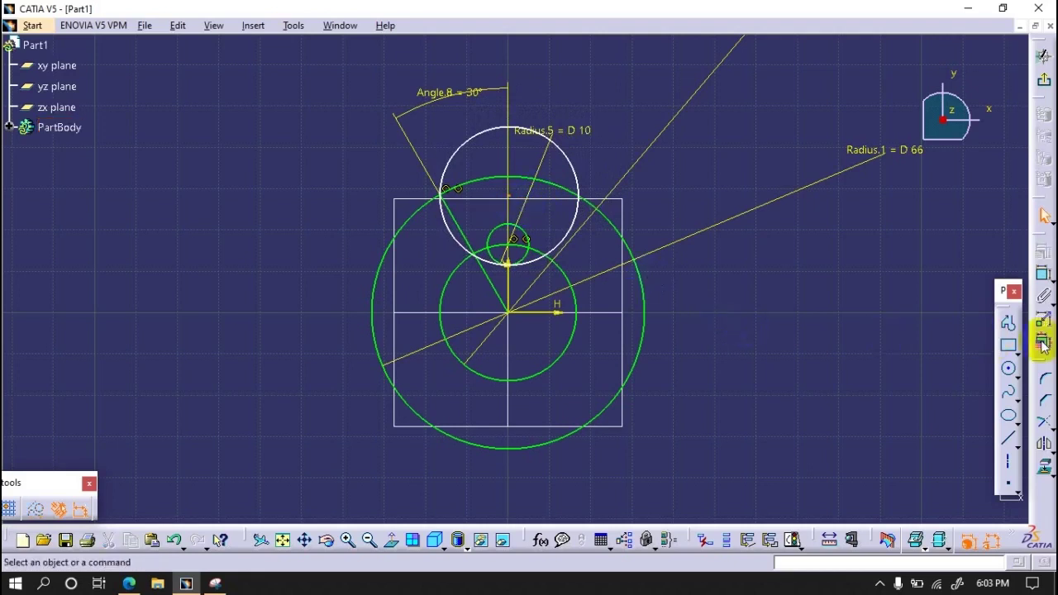
{"action": "left_click", "coordinate": [1007, 325]}
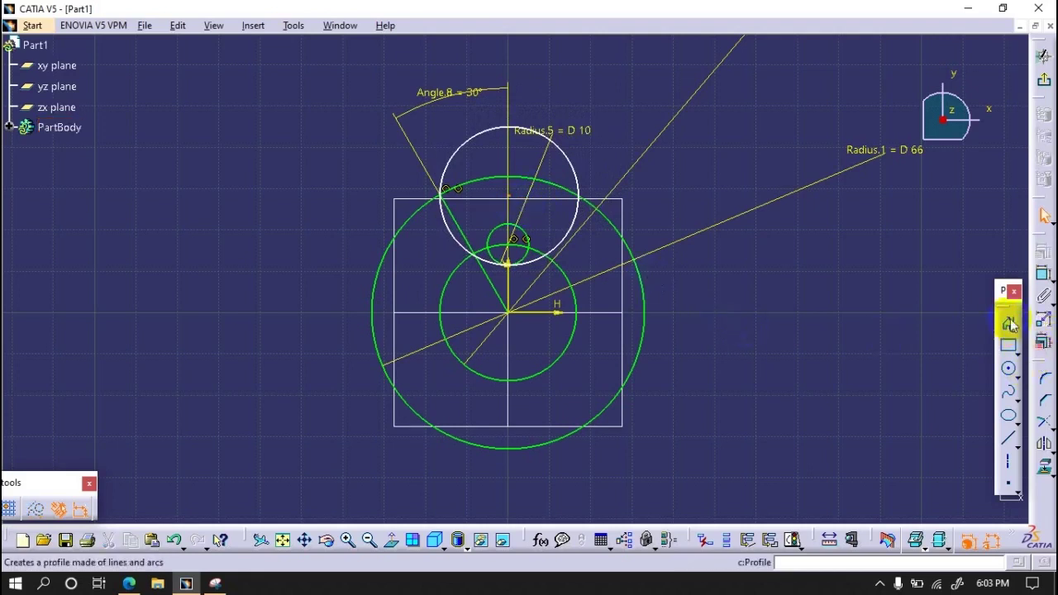
{"action": "left_click", "coordinate": [1043, 275]}
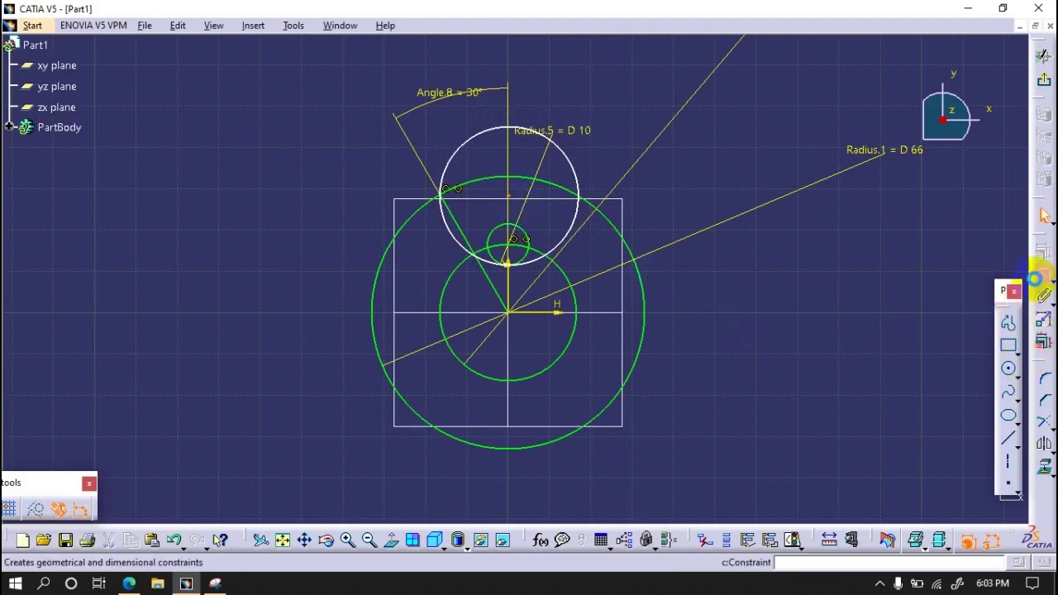
{"action": "left_click", "coordinate": [519, 203]}
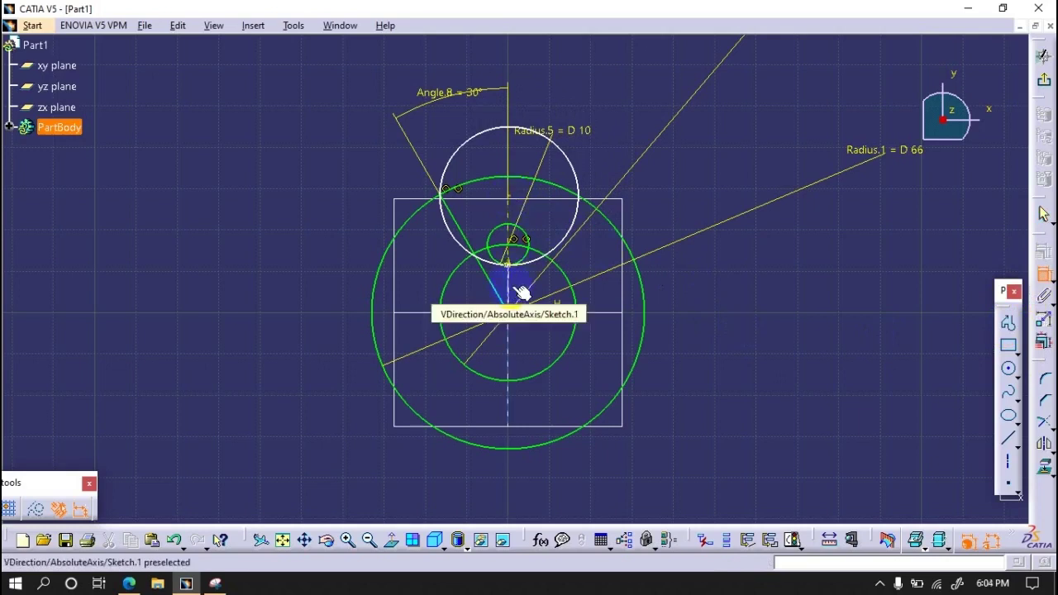
{"action": "left_click", "coordinate": [533, 184]}
{"action": "right_click", "coordinate": [712, 210]}
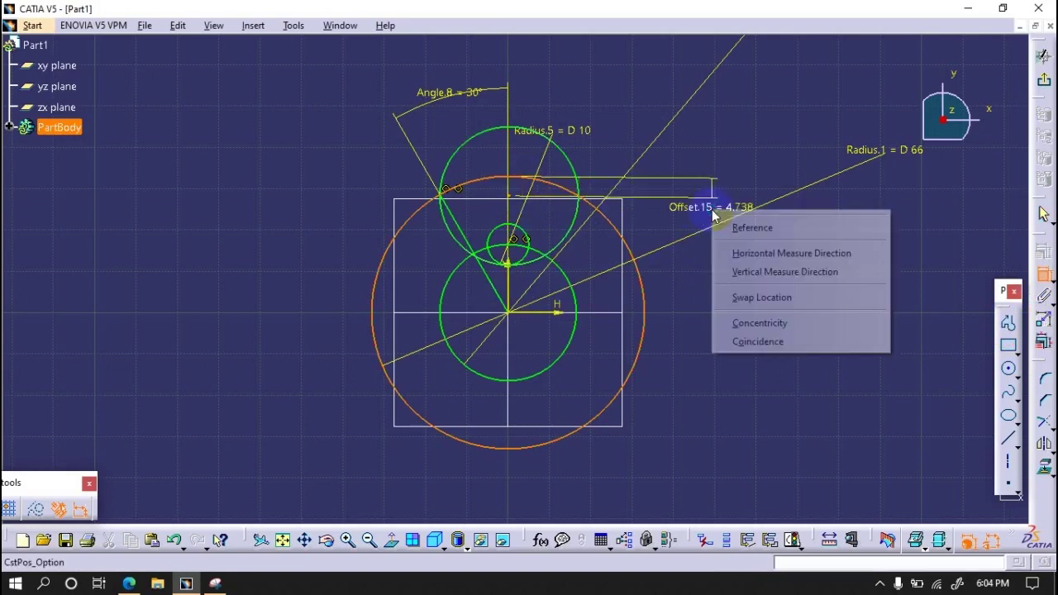
{"action": "left_click", "coordinate": [749, 345]}
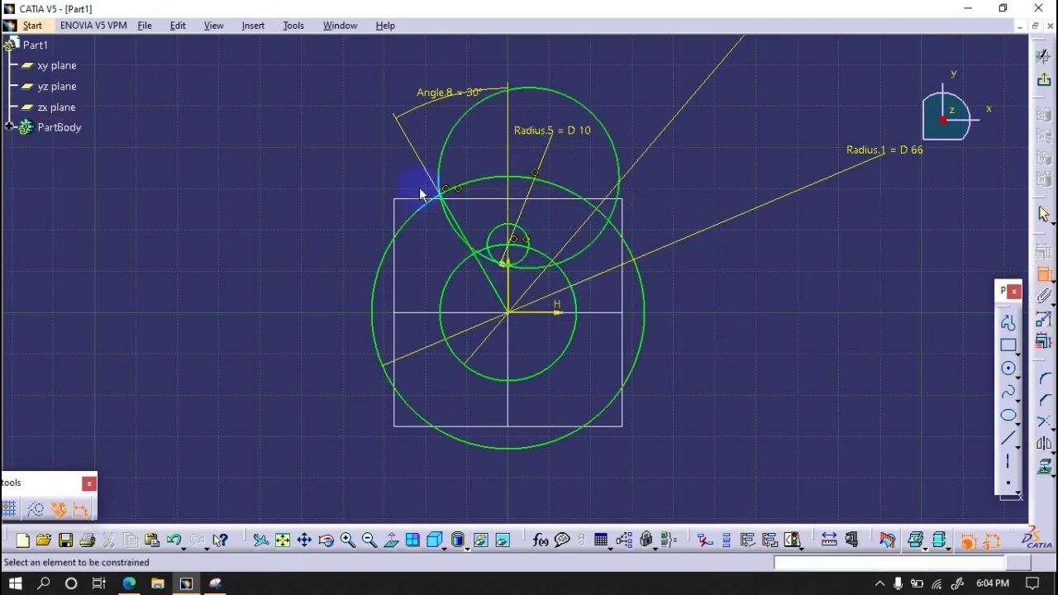
- Convert the 30° inclined line into a construction line
{"action": "left_click", "coordinate": [489, 276]}
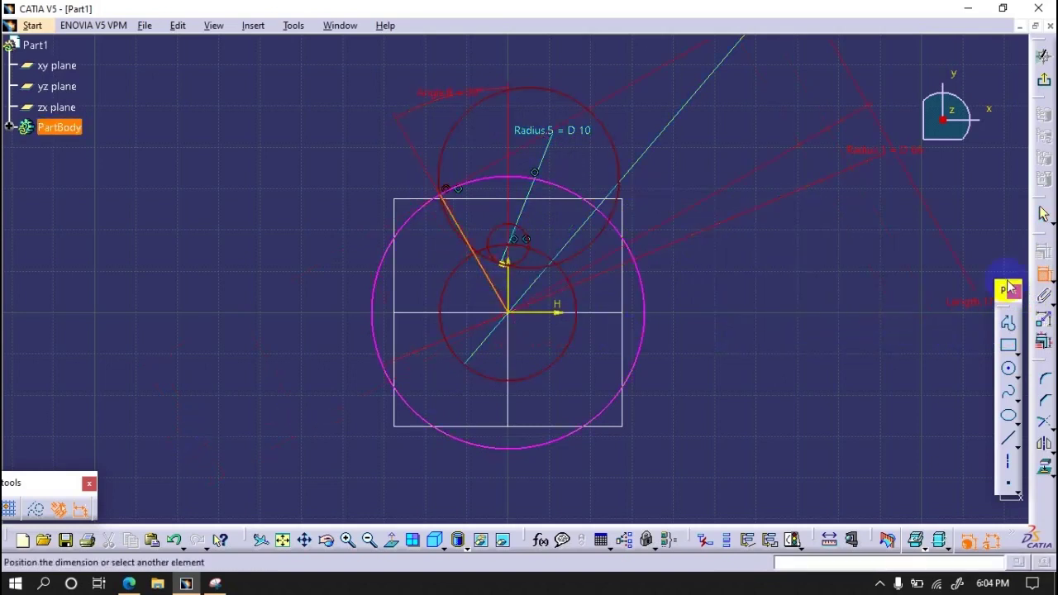
{"action": "left_click", "coordinate": [1042, 274]}
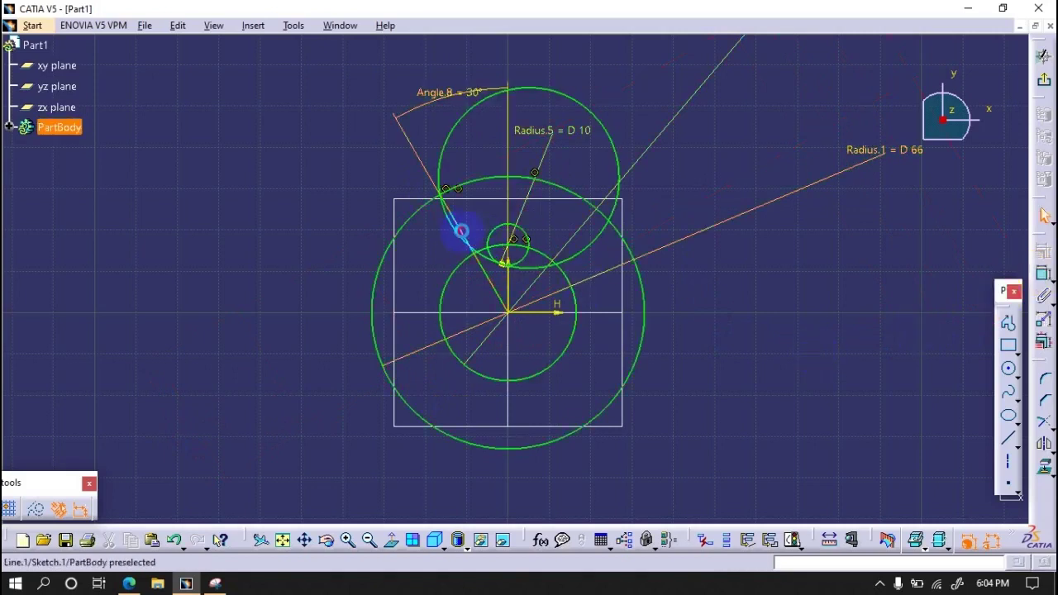
{"action": "left_click", "coordinate": [456, 229]}
{"action": "left_click", "coordinate": [34, 508]}
{"action": "left_click", "coordinate": [311, 399]}
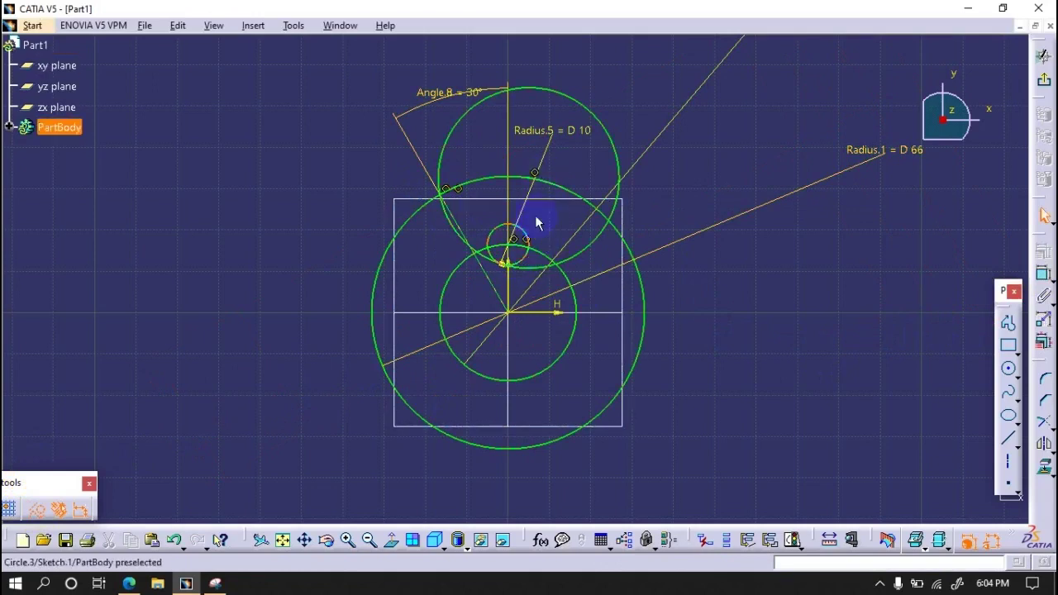
{"action": "left_click", "coordinate": [1008, 369]}
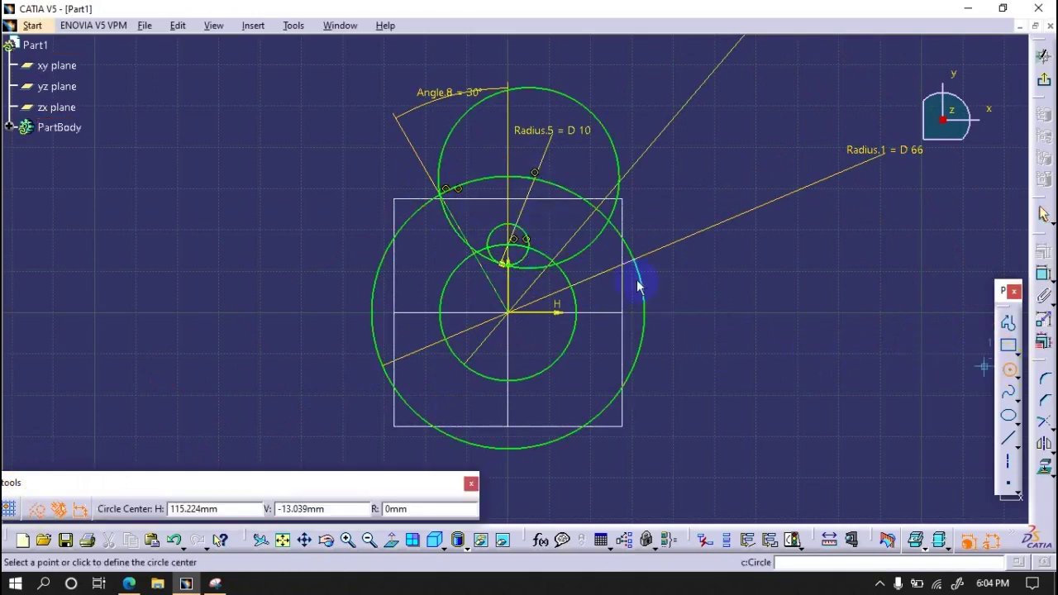
{"action": "left_click", "coordinate": [312, 128]}
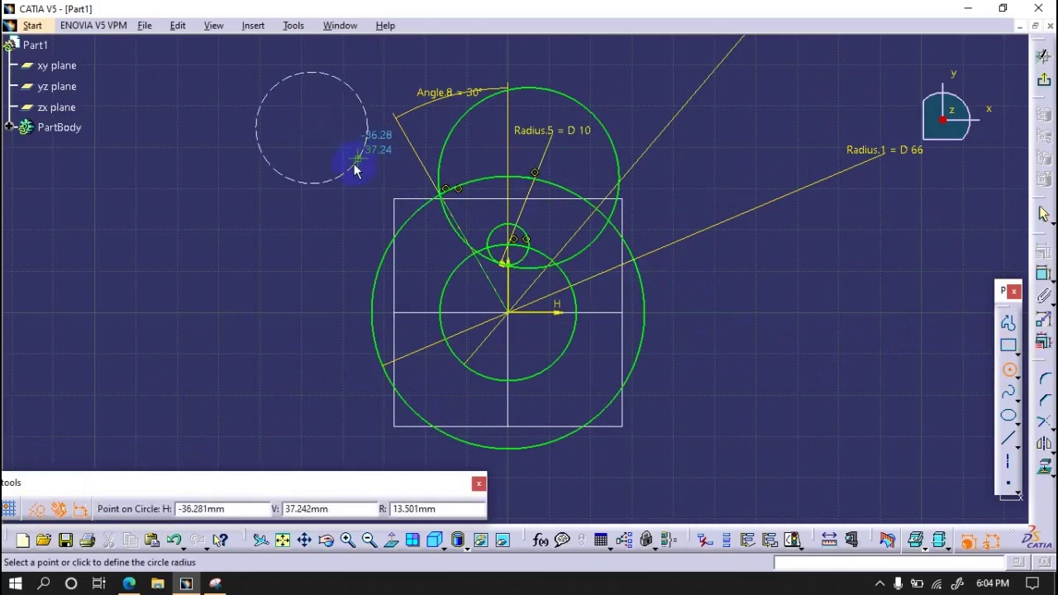
{"action": "left_click", "coordinate": [36, 508]}
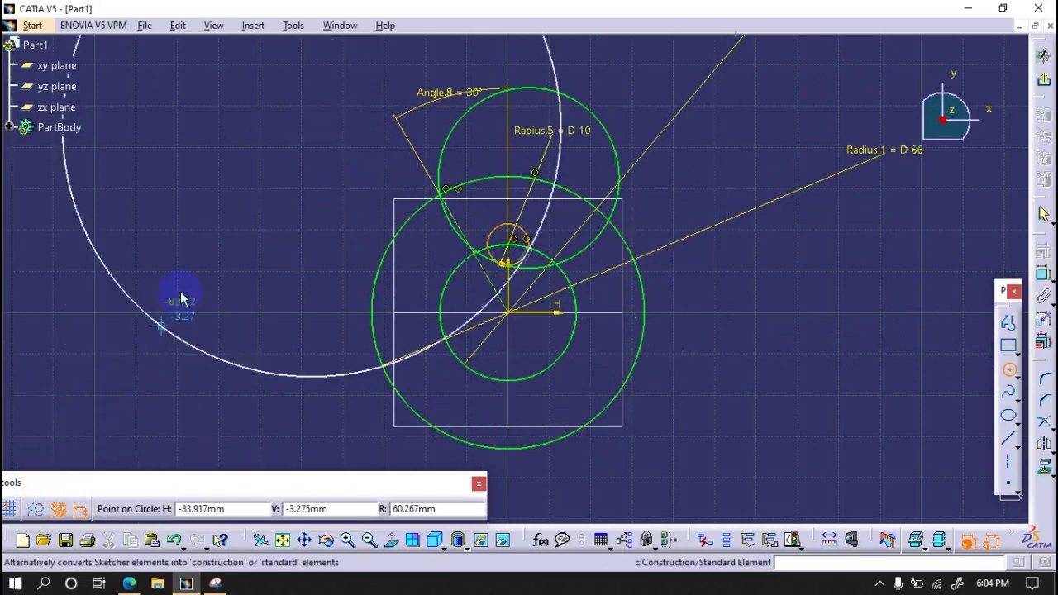
{"action": "left_click", "coordinate": [266, 216]}
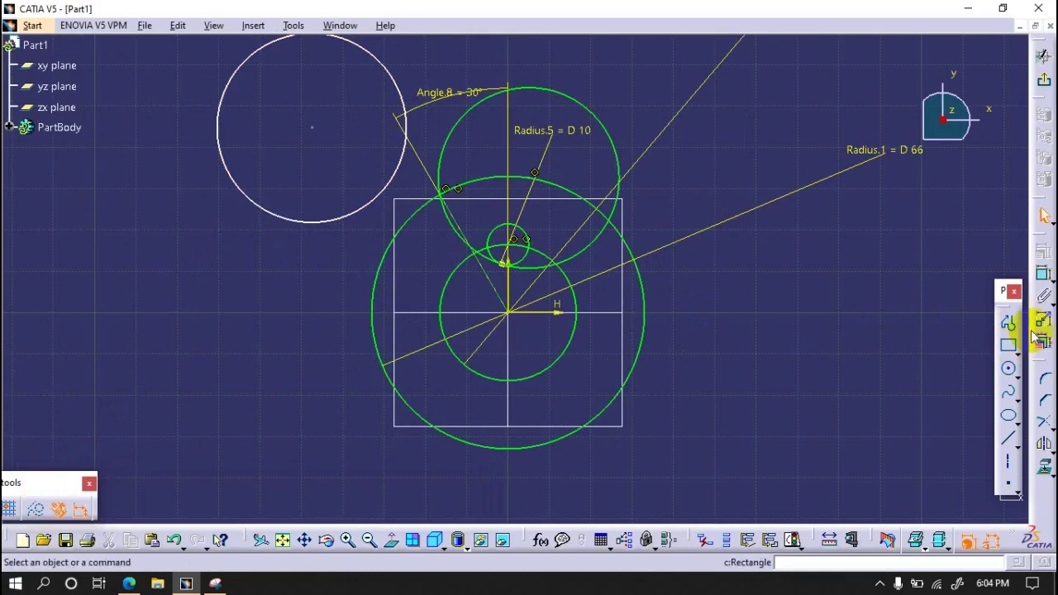
{"action": "mouse_move", "coordinate": [318, 136]}
{"action": "left_mouse_down"}
{"action": "mouse_move", "coordinate": [445, 212]}
{"action": "mouse_move", "coordinate": [508, 193]}
{"action": "mouse_move", "coordinate": [529, 202]}
{"action": "mouse_move", "coordinate": [451, 182]}
{"action": "mouse_move", "coordinate": [451, 194]}
{"action": "mouse_move", "coordinate": [118, 207]}
{"action": "left_mouse_up"}
{"action": "left_click", "coordinate": [273, 228]}
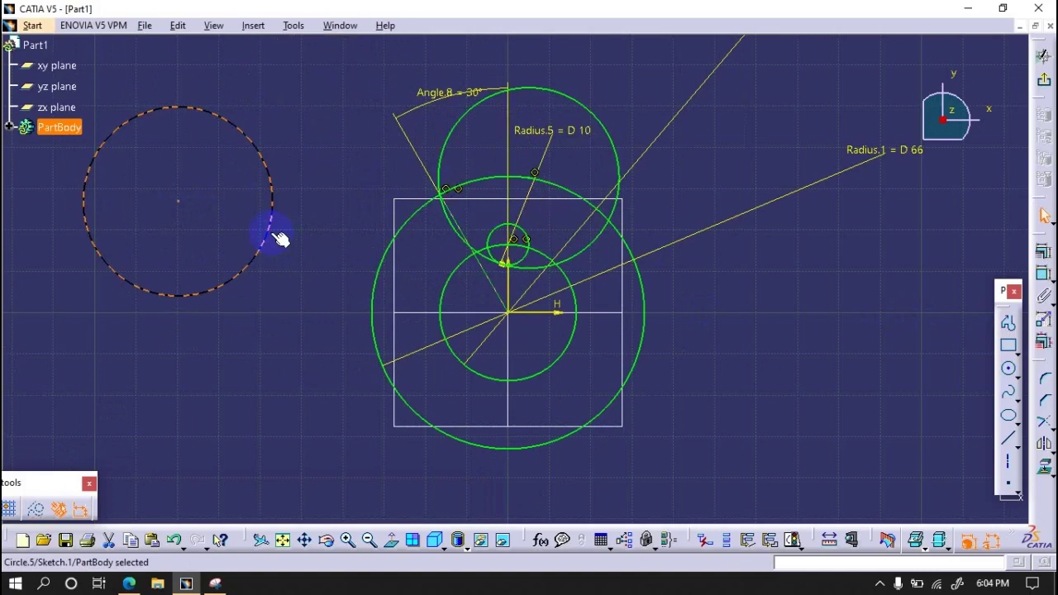
{"action": "key", "text": "Delete"}
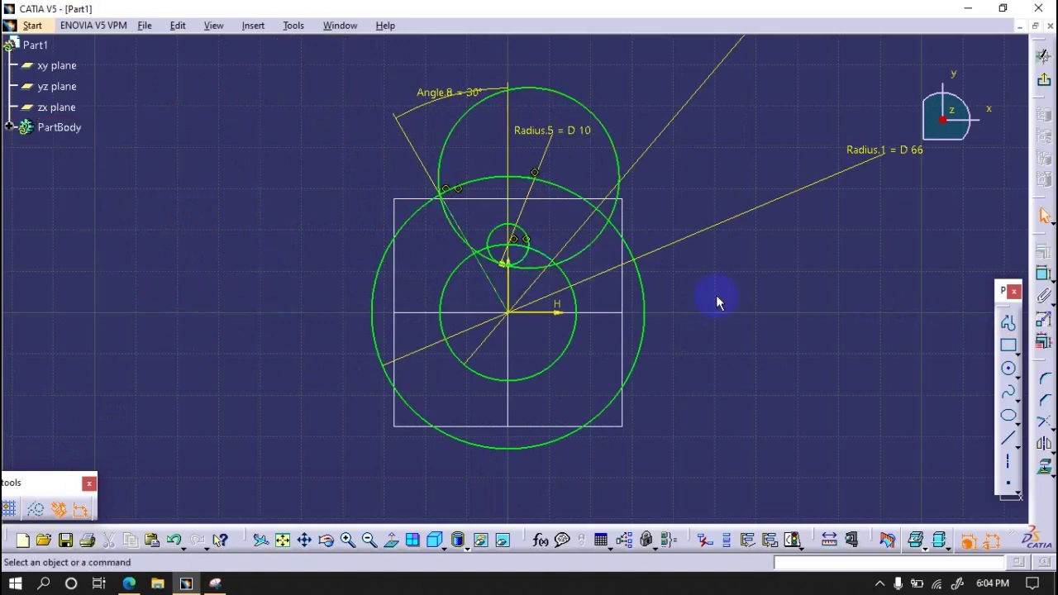
- Quick Trim the upper circle and the 10 mm circle down to one spoke's outline arcs
{"action": "left_click", "coordinate": [1044, 423]}
{"action": "left_click", "coordinate": [1048, 428]}
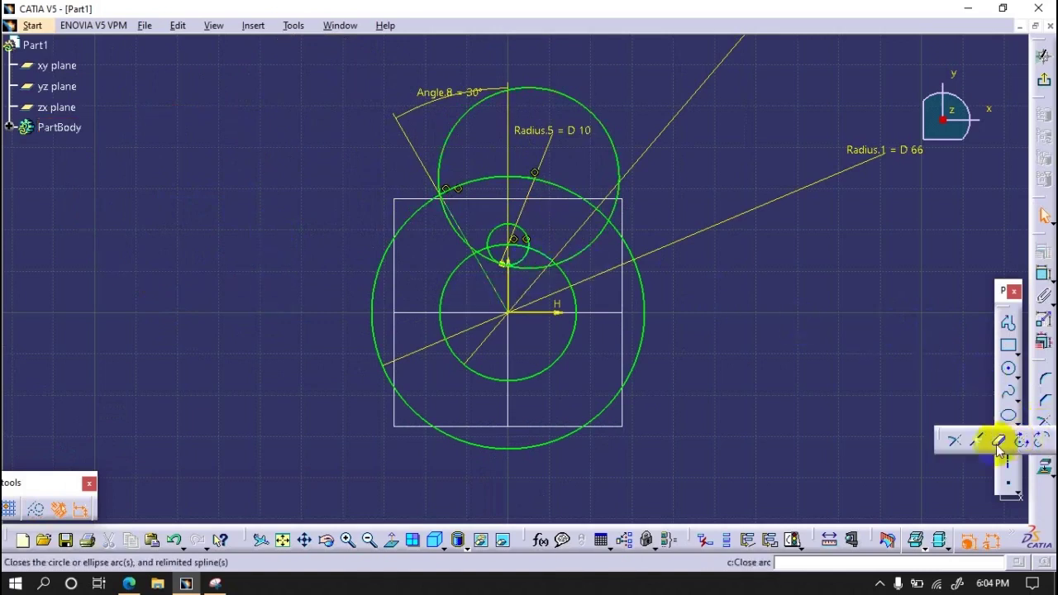
{"action": "left_click", "coordinate": [999, 437]}
{"action": "left_click", "coordinate": [549, 97]}
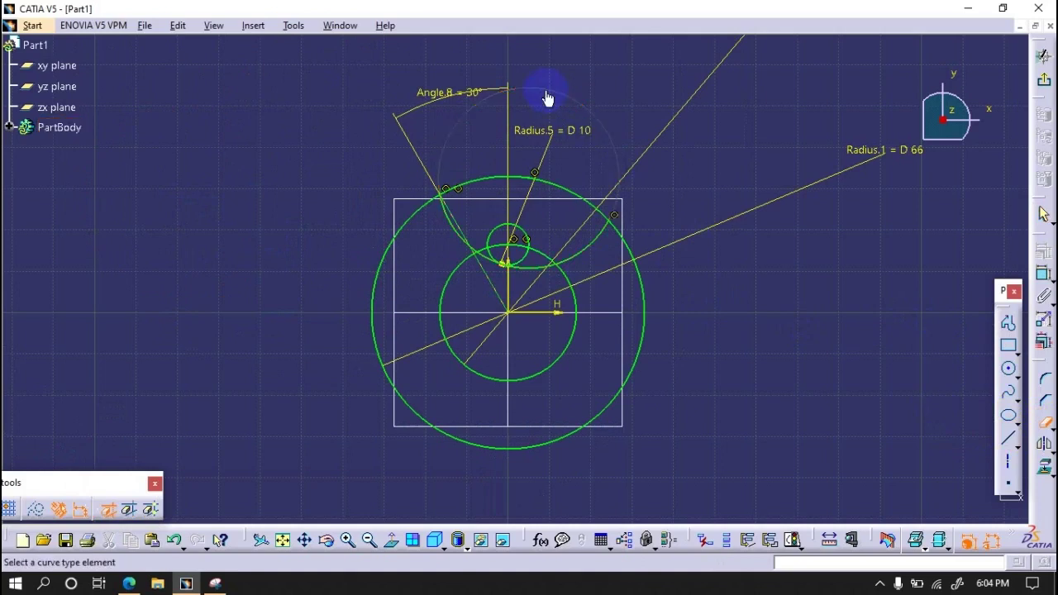
{"action": "left_click", "coordinate": [580, 245]}
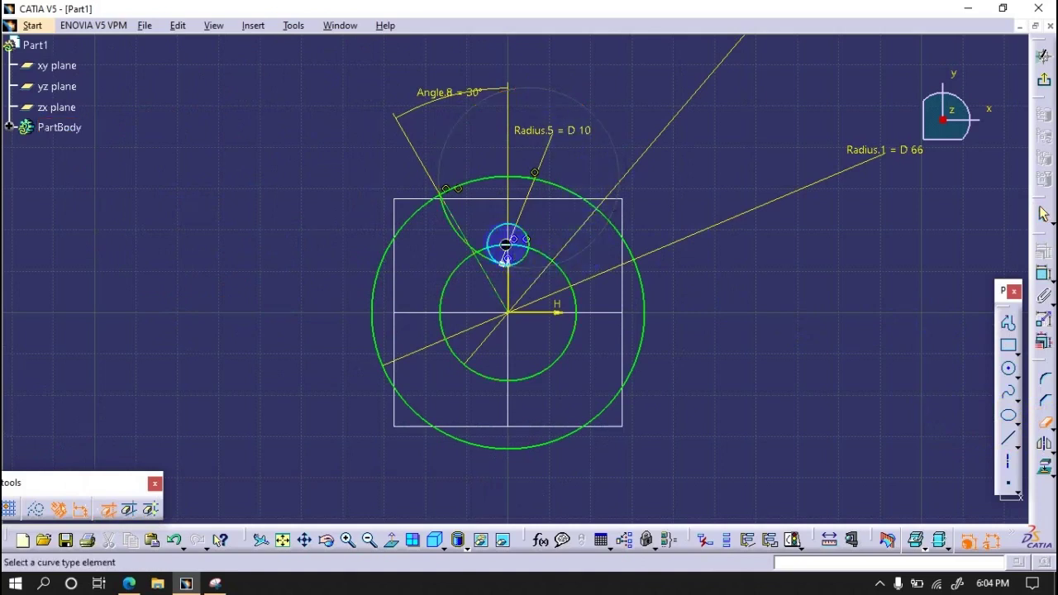
{"action": "left_click", "coordinate": [500, 259]}
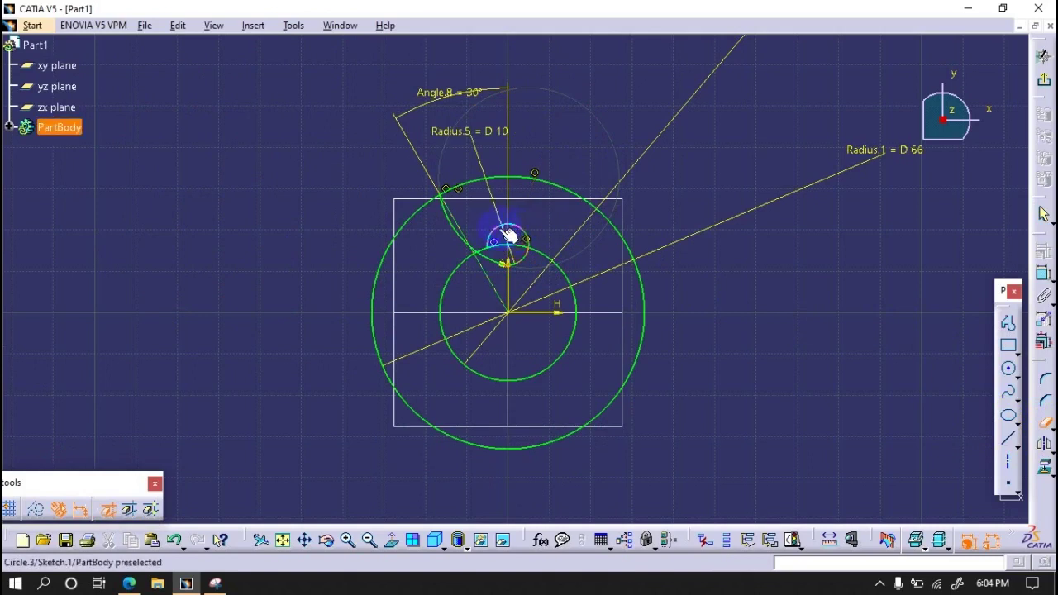
{"action": "left_click", "coordinate": [507, 236]}
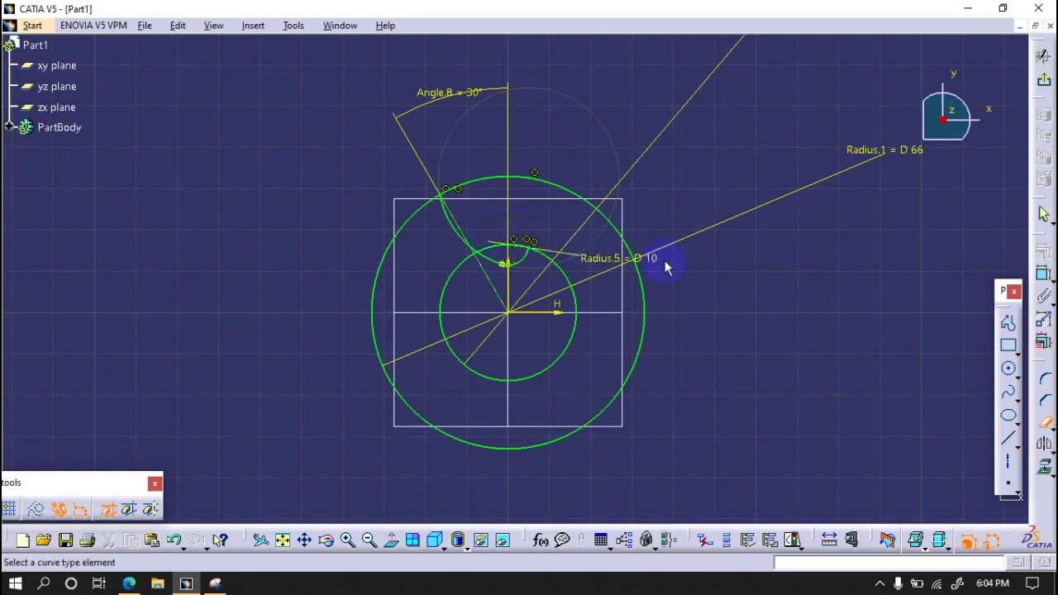
{"action": "left_click", "coordinate": [998, 372]}
- Start a rotation on the small arc alone, then cancel it
{"action": "left_click", "coordinate": [1044, 446]}
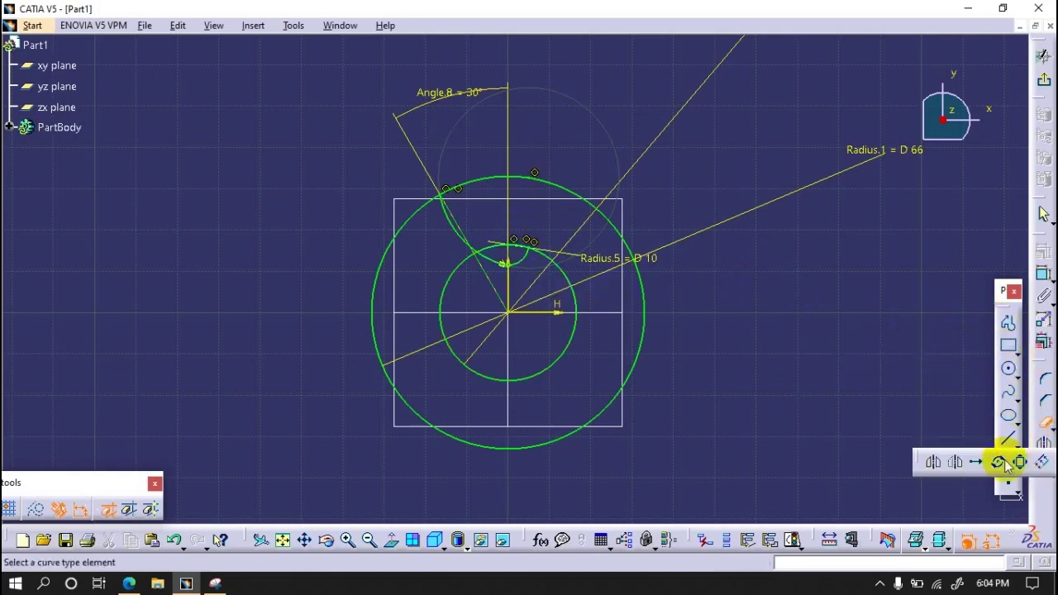
{"action": "left_click", "coordinate": [998, 463]}
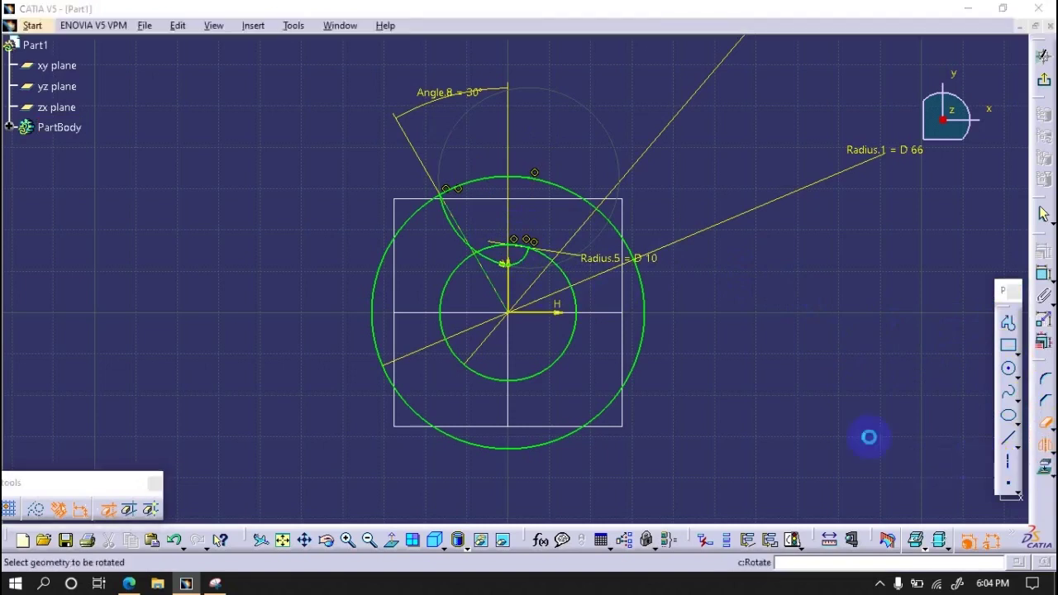
{"action": "left_click", "coordinate": [523, 265]}
{"action": "left_click", "coordinate": [503, 263]}
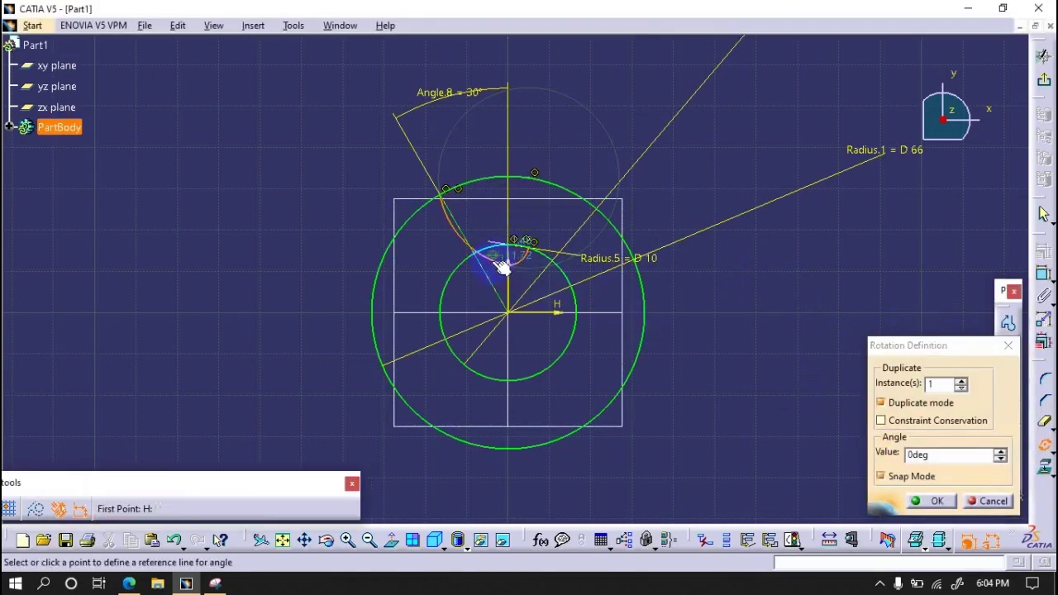
{"action": "left_click", "coordinate": [987, 501]}
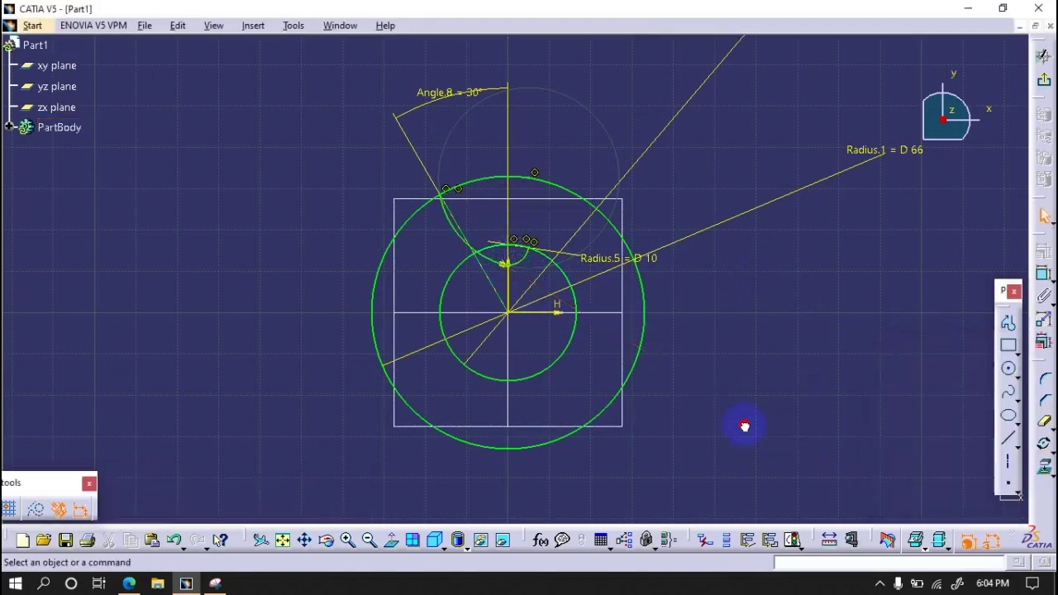
- Rotate the spoke profile about the origin into 5 copies at 60° steps
{"action": "left_click", "coordinate": [493, 265]}
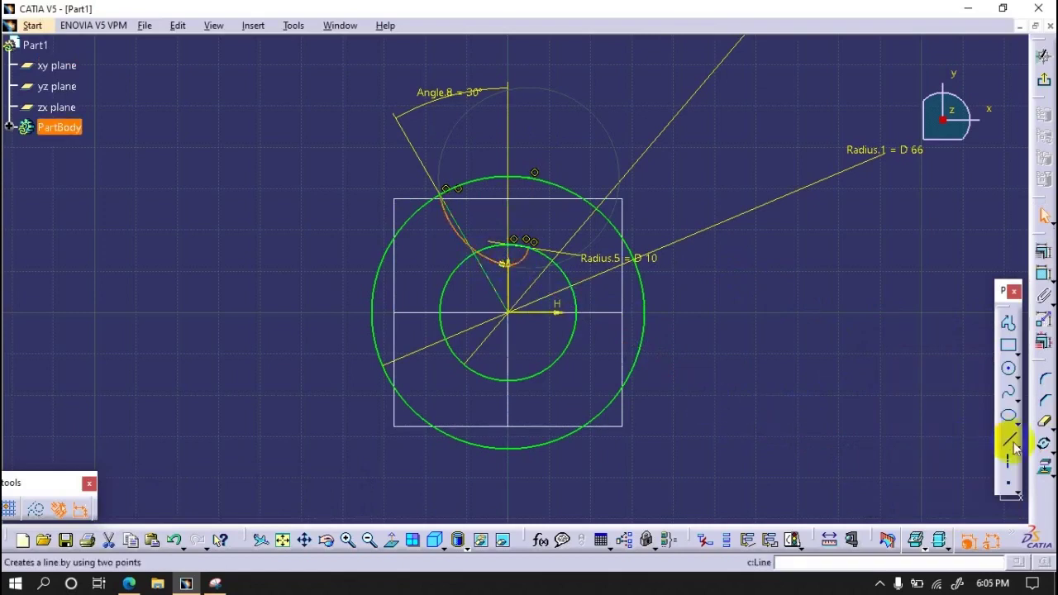
{"action": "left_click", "coordinate": [1043, 443]}
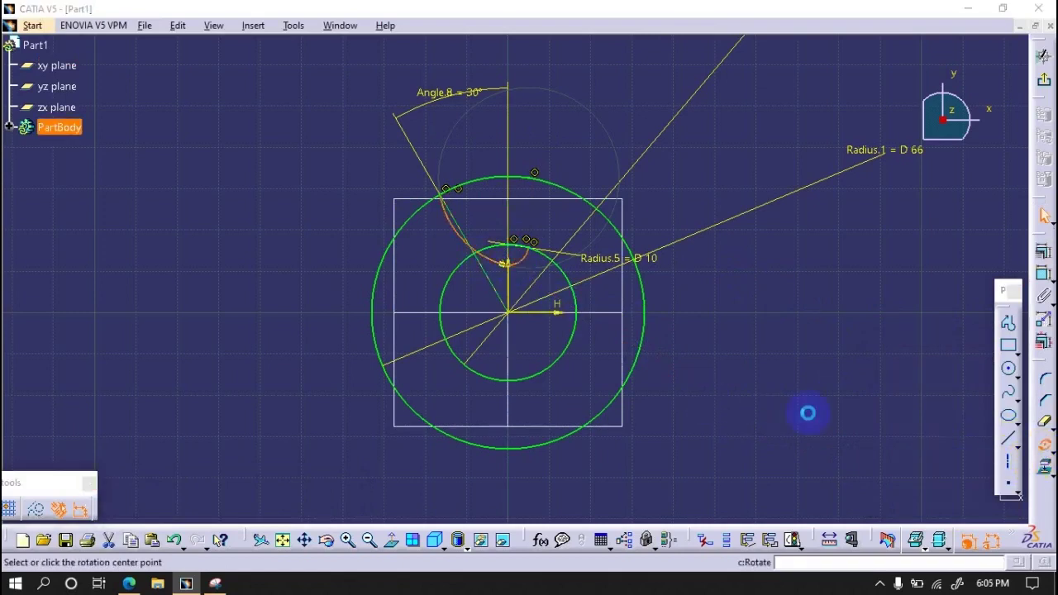
{"action": "left_click", "coordinate": [512, 315]}
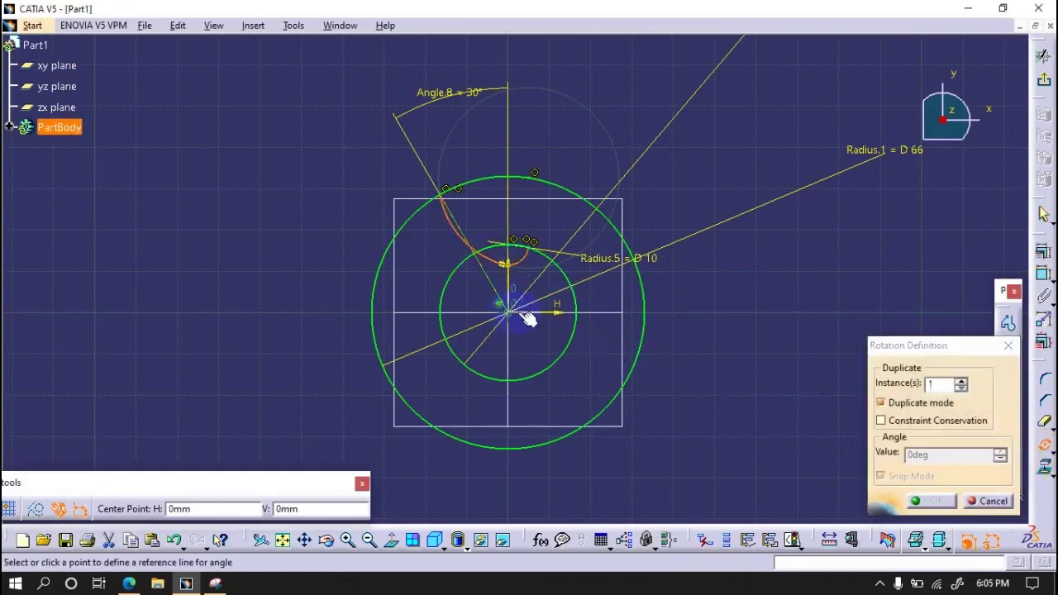
{"action": "left_click", "coordinate": [712, 312]}
{"action": "double_click", "coordinate": [941, 387]}
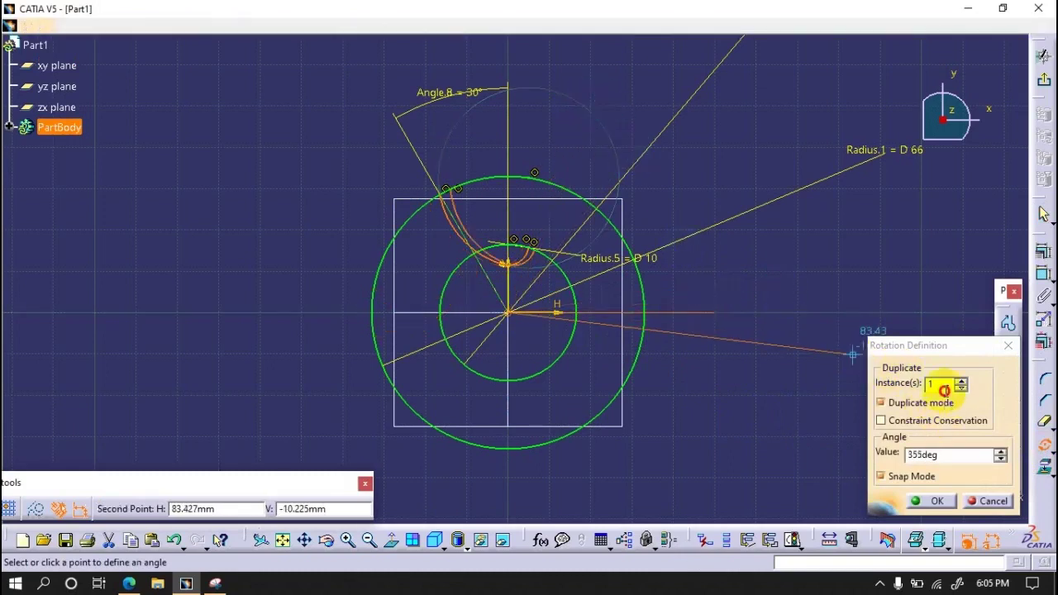
{"action": "type", "text": "5"}
{"action": "double_click", "coordinate": [948, 455]}
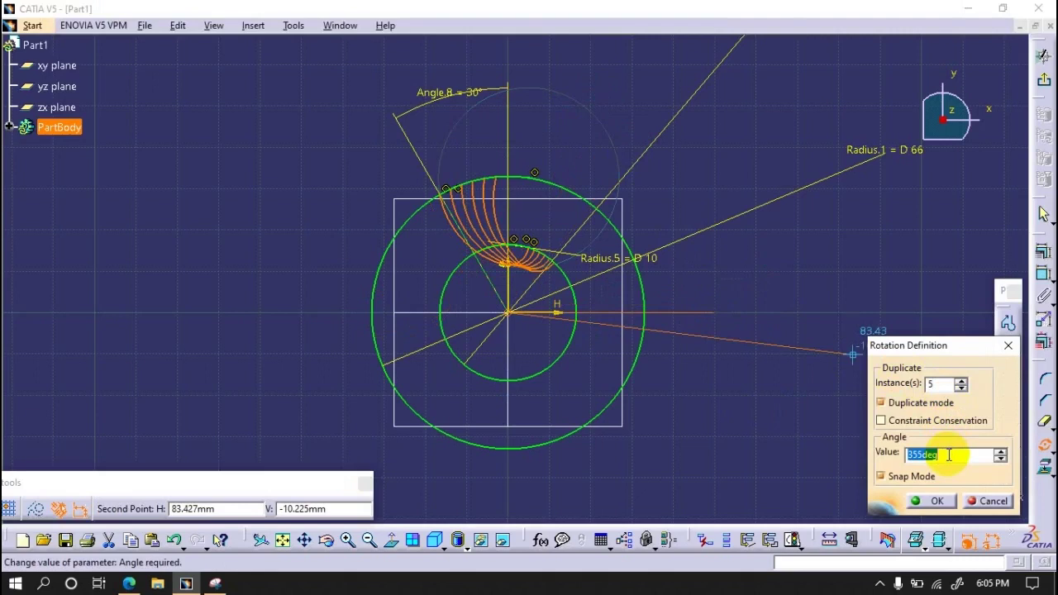
{"action": "type", "text": "60"}
{"action": "key", "text": "Return"}
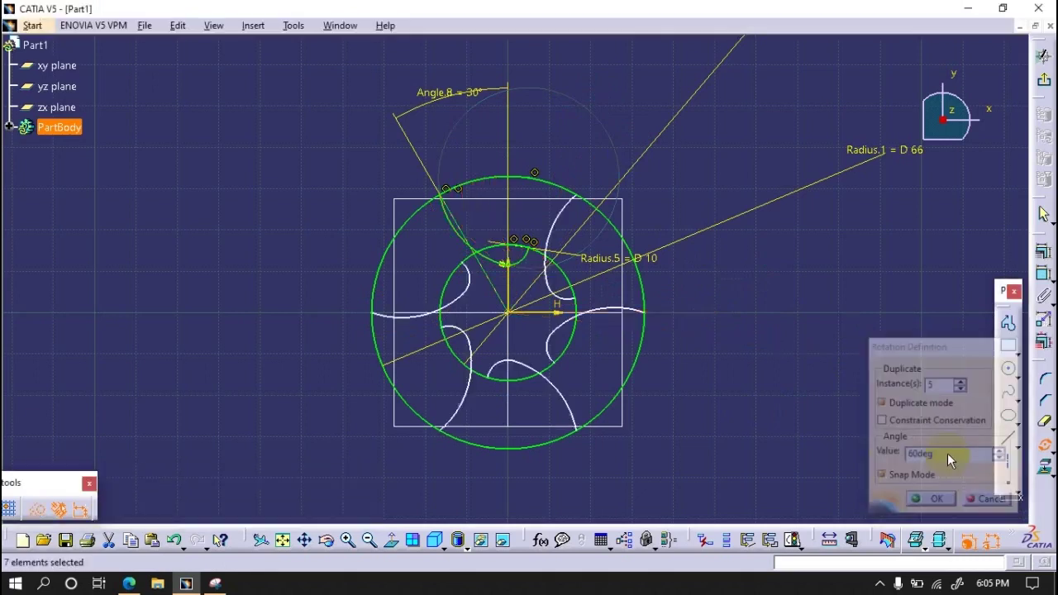
{"action": "left_click", "coordinate": [841, 439]}
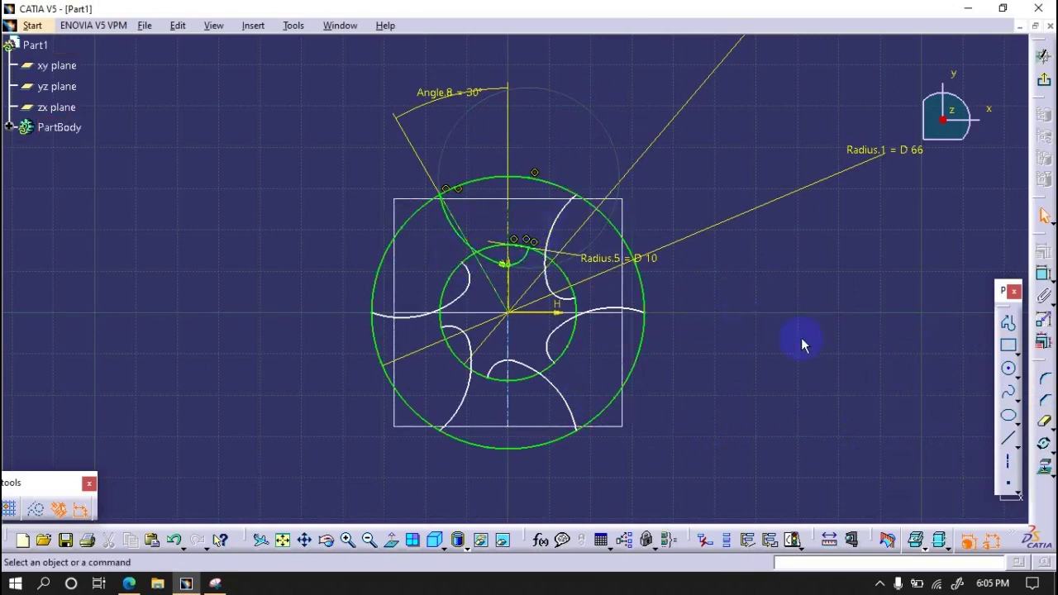
- Draw a large circle above the hub through the spoke root, then delete its diameter dimension
{"action": "left_click", "coordinate": [1044, 443]}
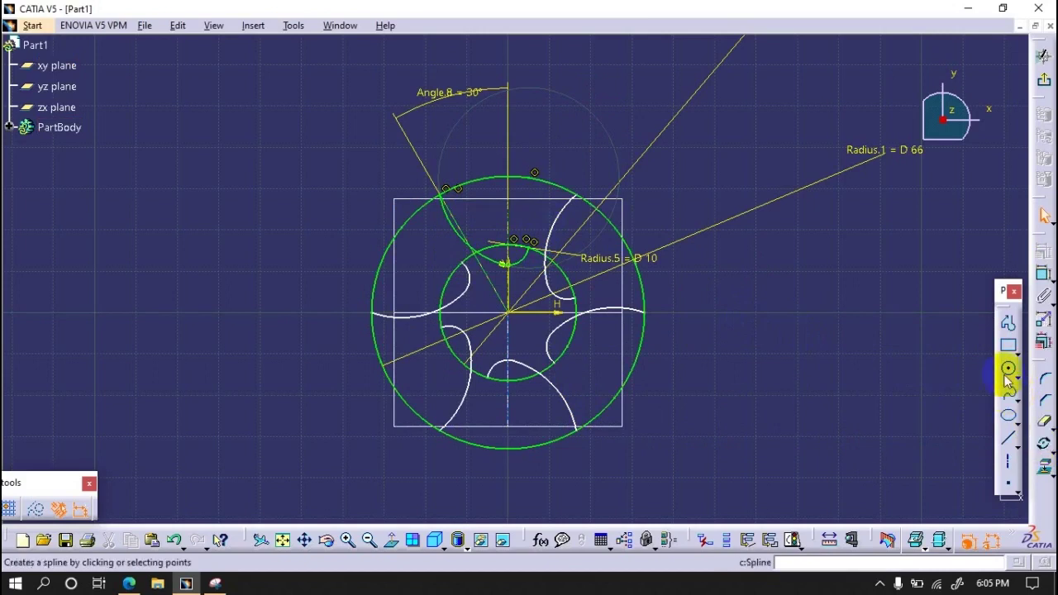
{"action": "left_click", "coordinate": [1008, 369]}
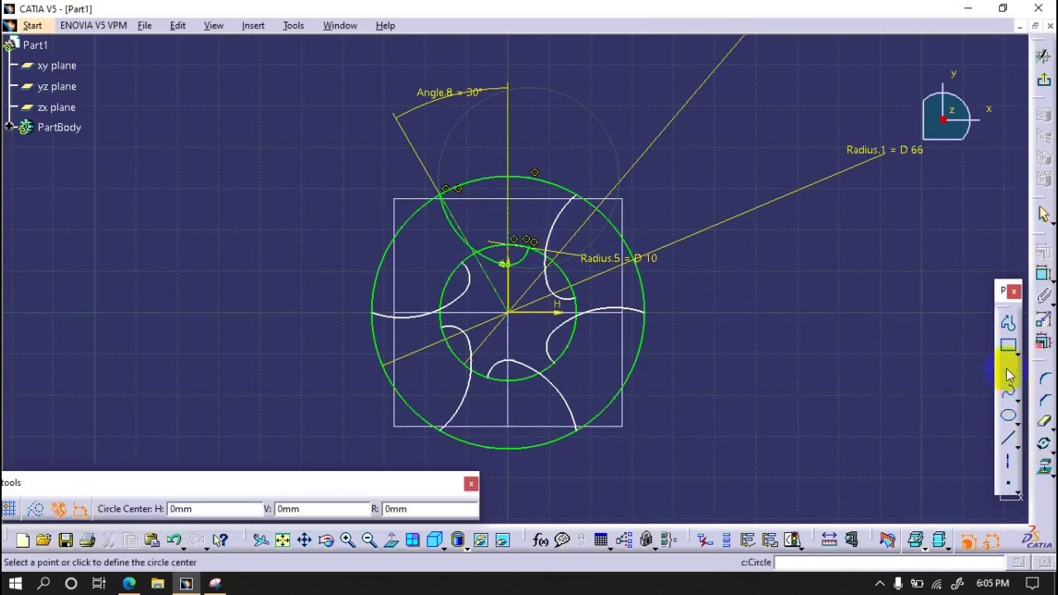
{"action": "left_click", "coordinate": [534, 171]}
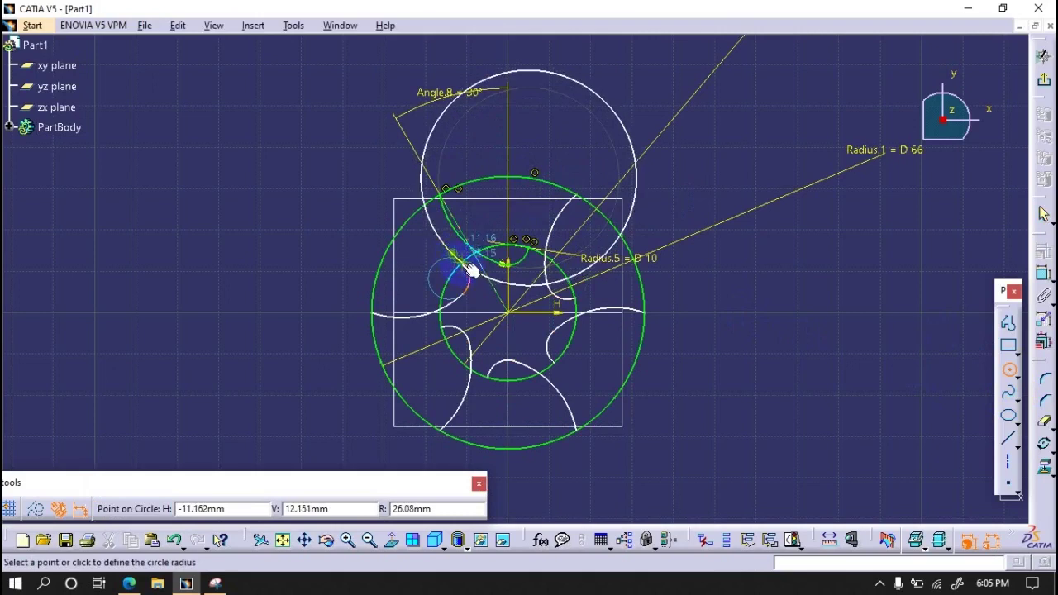
{"action": "left_click", "coordinate": [469, 269]}
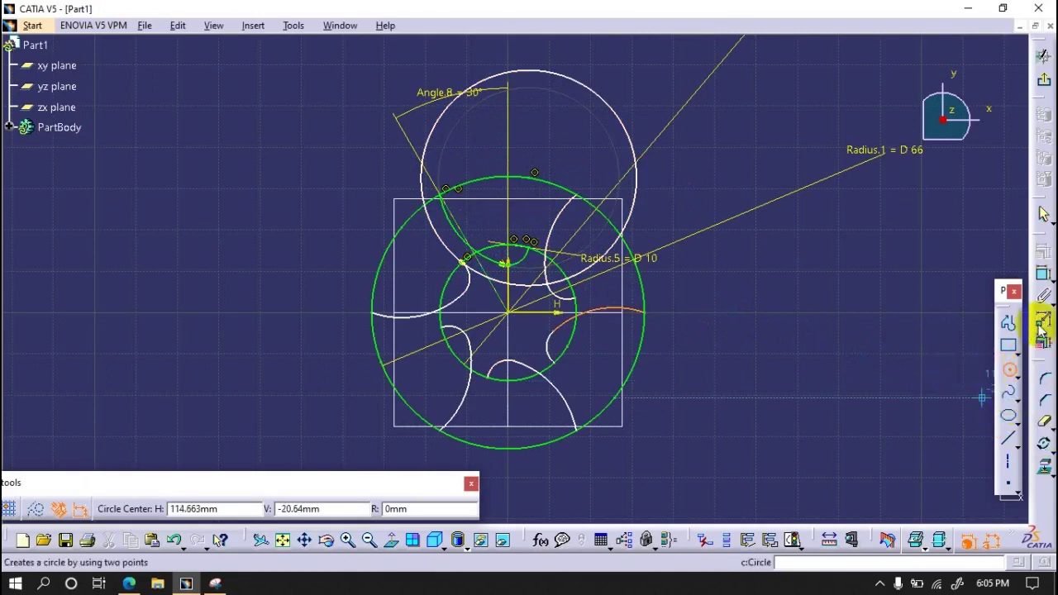
{"action": "left_click", "coordinate": [1042, 326]}
{"action": "left_click", "coordinate": [610, 100]}
{"action": "left_click", "coordinate": [646, 82]}
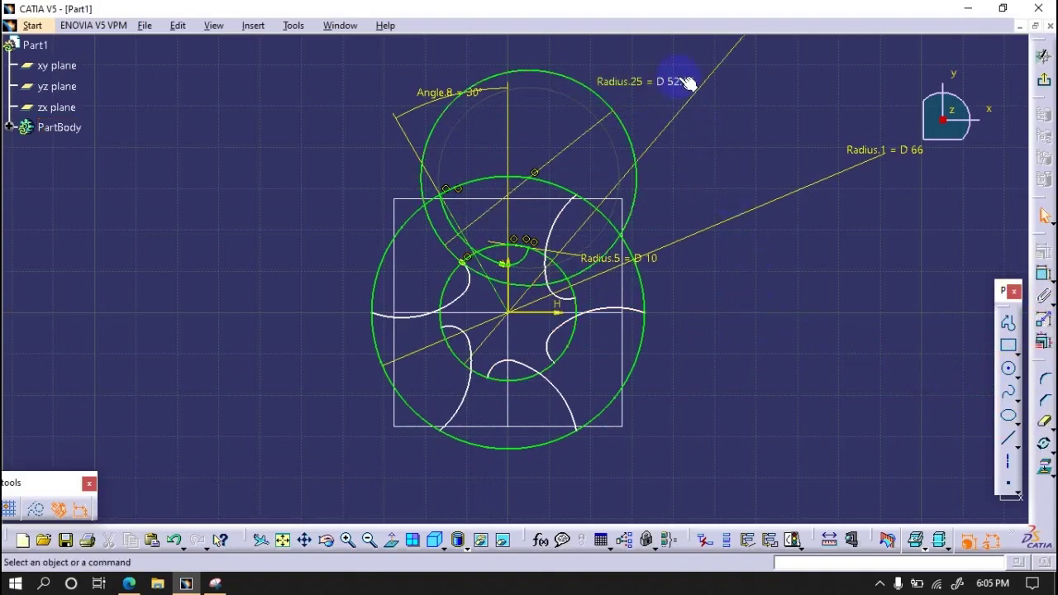
{"action": "right_click", "coordinate": [687, 82]}
{"action": "left_click", "coordinate": [723, 289]}
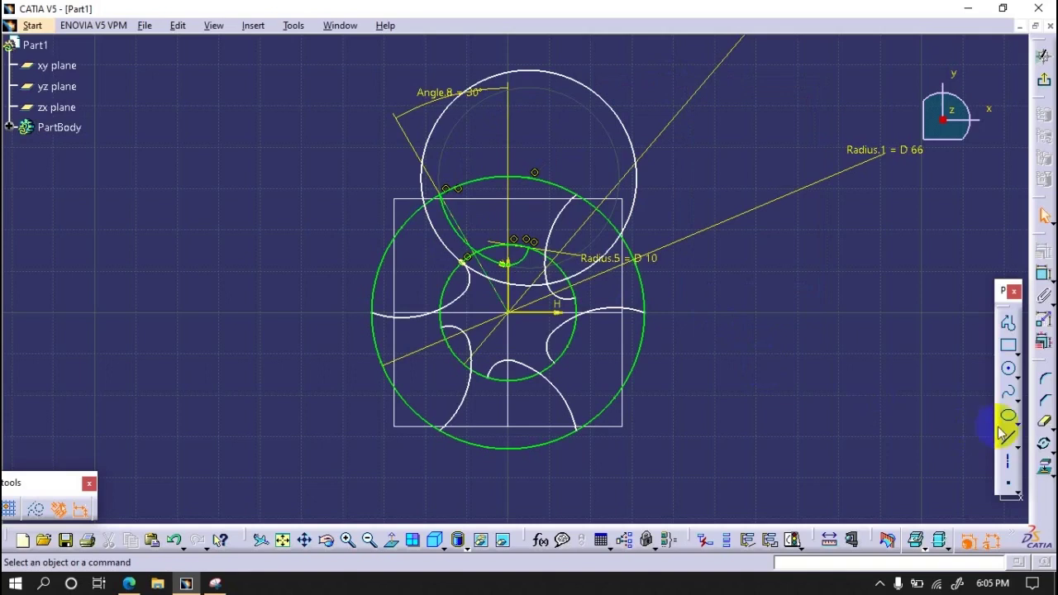
- Quick Trim the new circle down to the arc forming the spoke's other side
{"action": "left_click", "coordinate": [1043, 422]}
{"action": "left_click", "coordinate": [567, 79]}
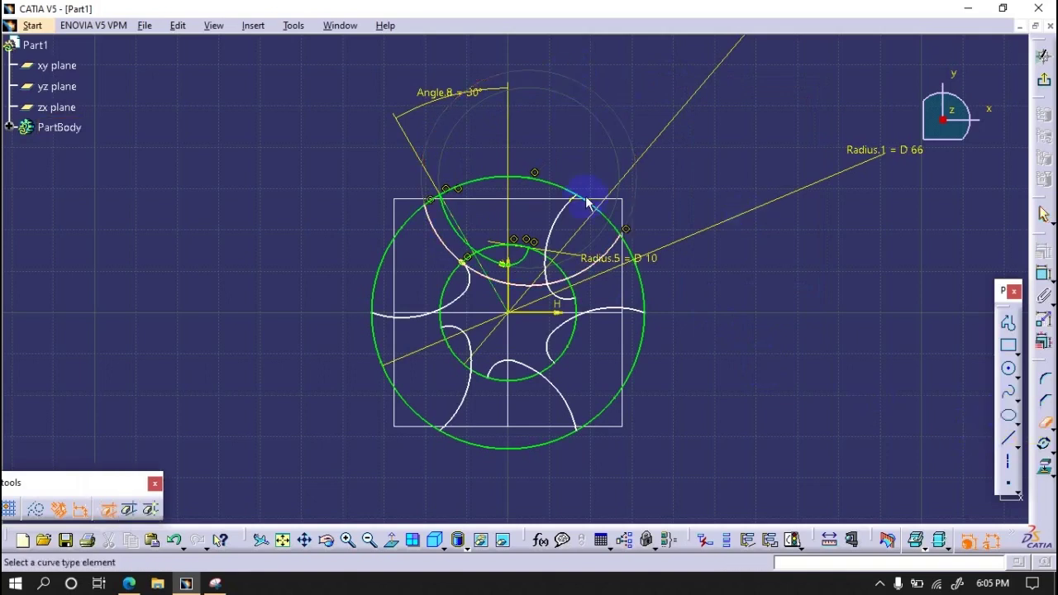
{"action": "left_click", "coordinate": [596, 271]}
{"action": "left_click", "coordinate": [547, 291]}
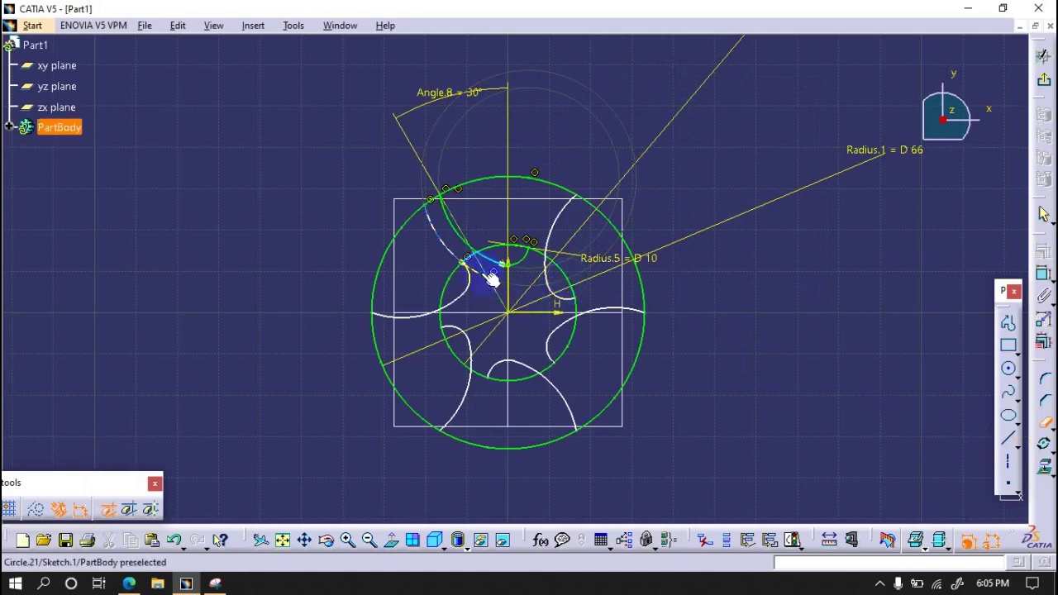
- Rotate that arc about the origin into 5 copies at 60° steps
{"action": "left_click", "coordinate": [1044, 422]}
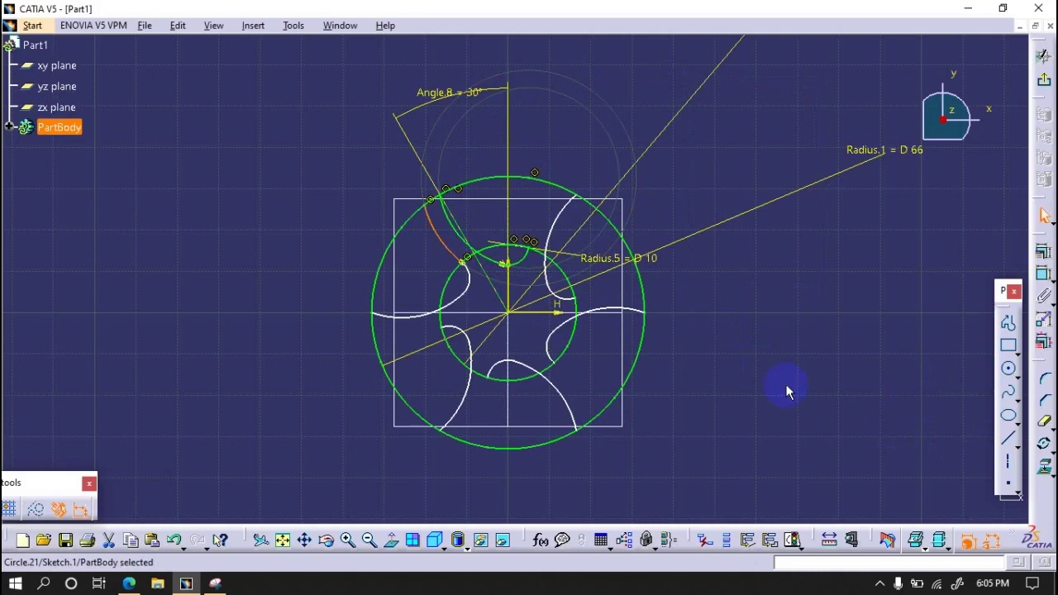
{"action": "left_click", "coordinate": [1044, 452]}
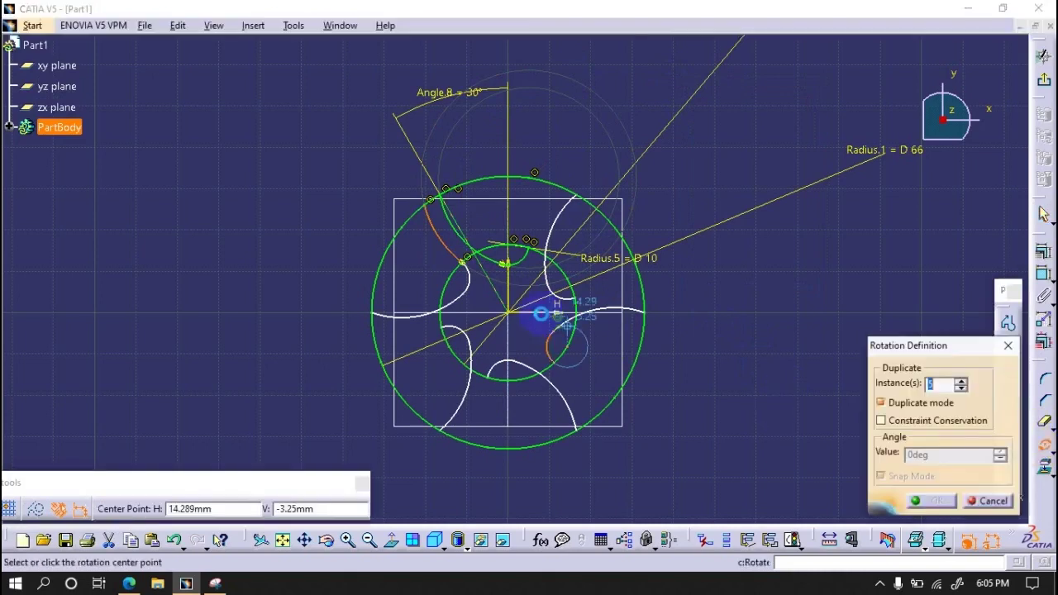
{"action": "left_click", "coordinate": [507, 312]}
{"action": "left_click", "coordinate": [722, 312]}
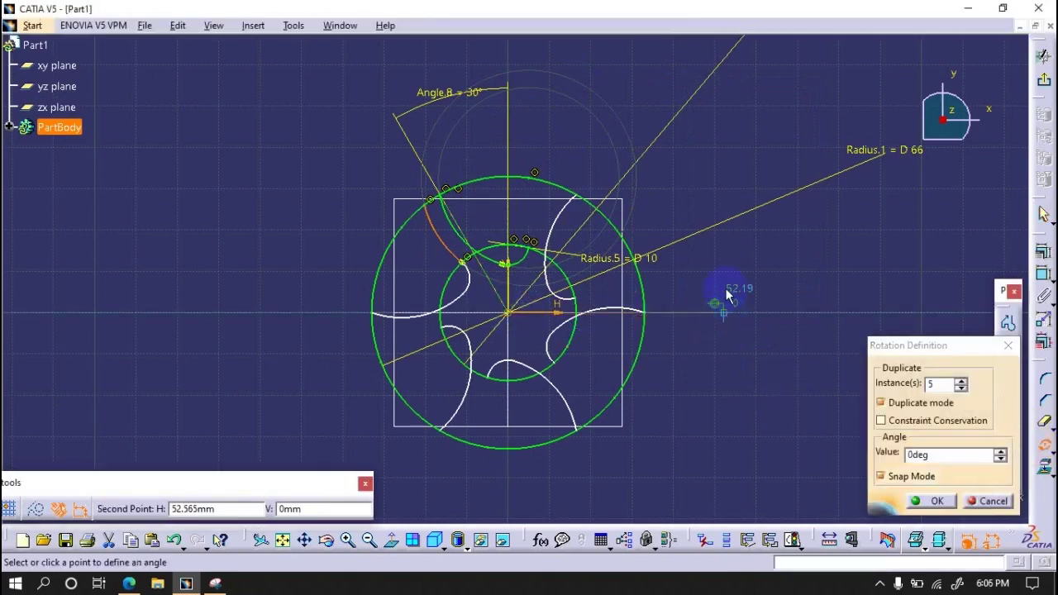
{"action": "double_click", "coordinate": [947, 455]}
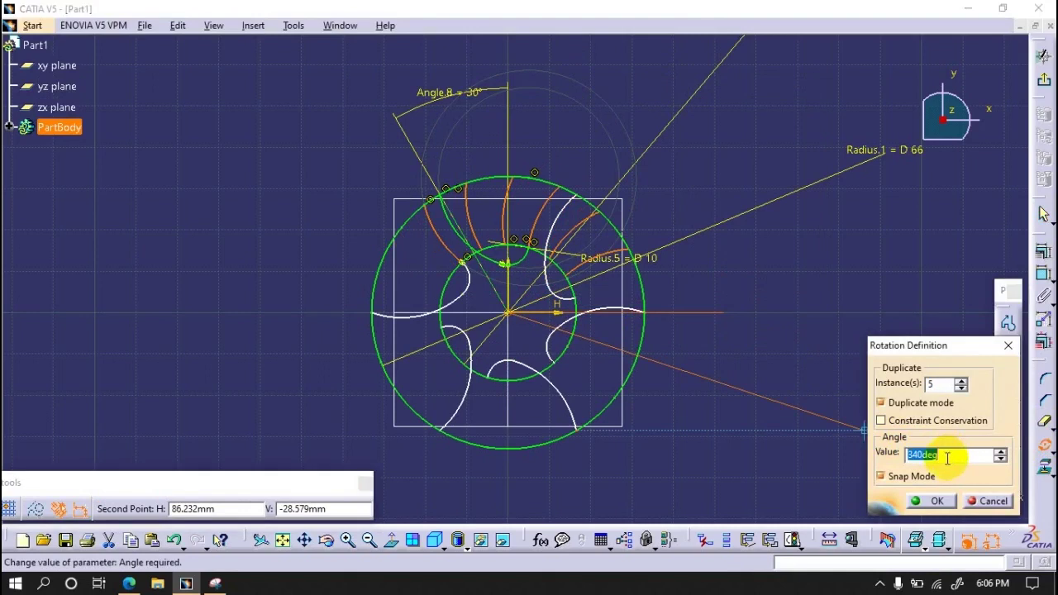
{"action": "key", "text": "Return"}
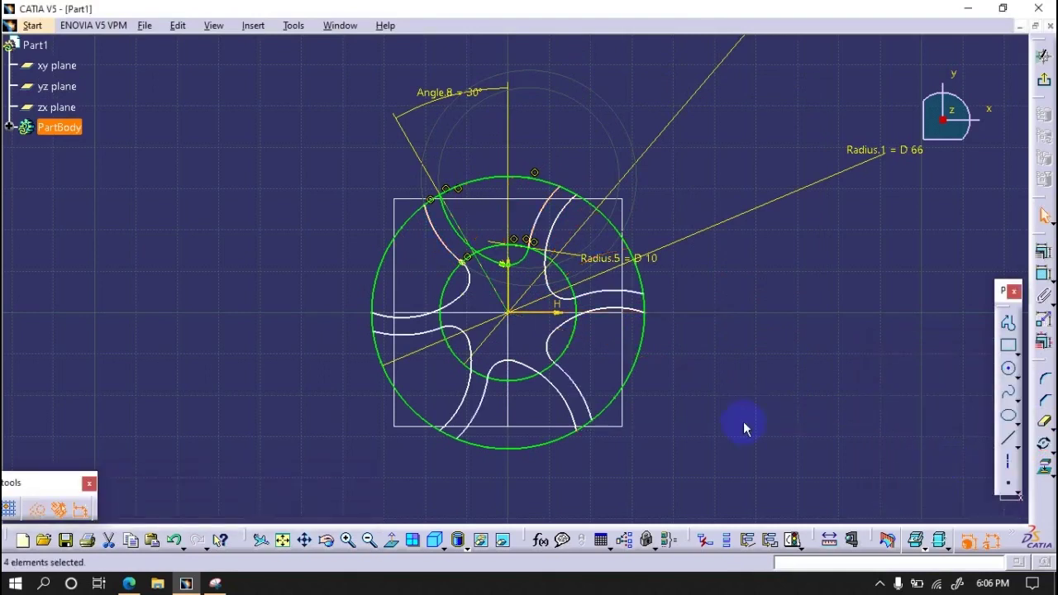
- Quick Trim the outer circle arcs lying between the spokes
{"action": "left_click", "coordinate": [1044, 421]}
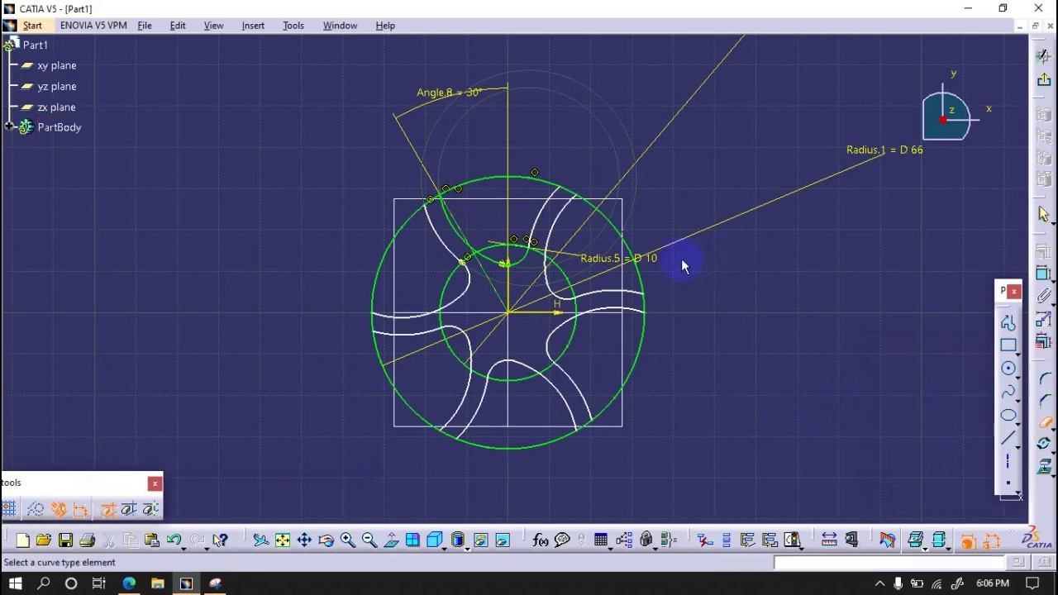
{"action": "left_click", "coordinate": [624, 231]}
{"action": "left_click", "coordinate": [406, 230]}
{"action": "left_click", "coordinate": [379, 368]}
{"action": "left_click", "coordinate": [508, 447]}
{"action": "left_click", "coordinate": [570, 361]}
- Trim the hub circle segments and leftover arcs between the spokes
{"action": "left_click", "coordinate": [504, 383]}
{"action": "left_click", "coordinate": [450, 352]}
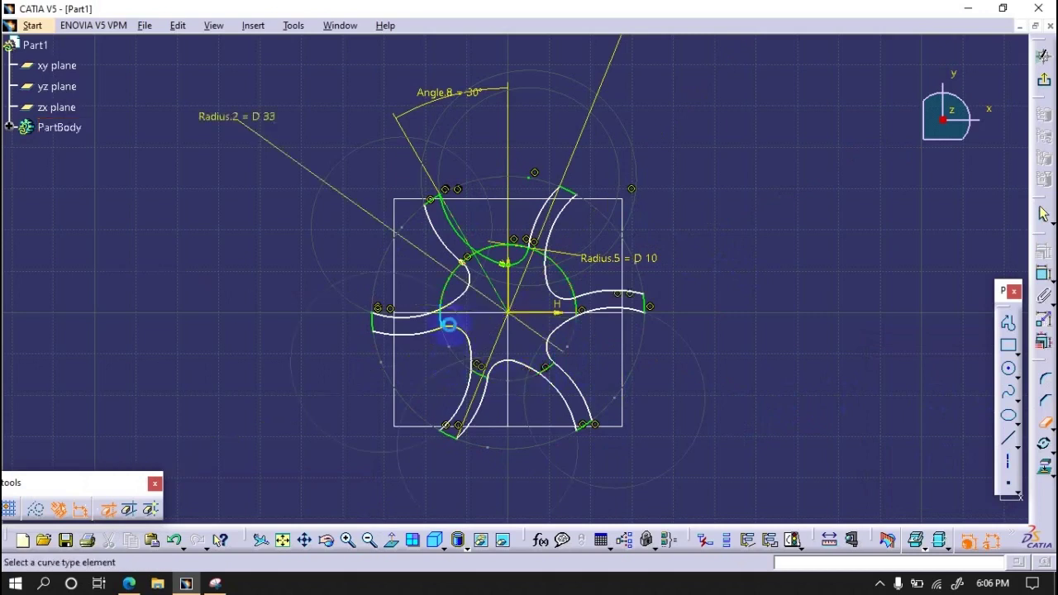
{"action": "left_click", "coordinate": [449, 279]}
{"action": "left_click", "coordinate": [503, 252]}
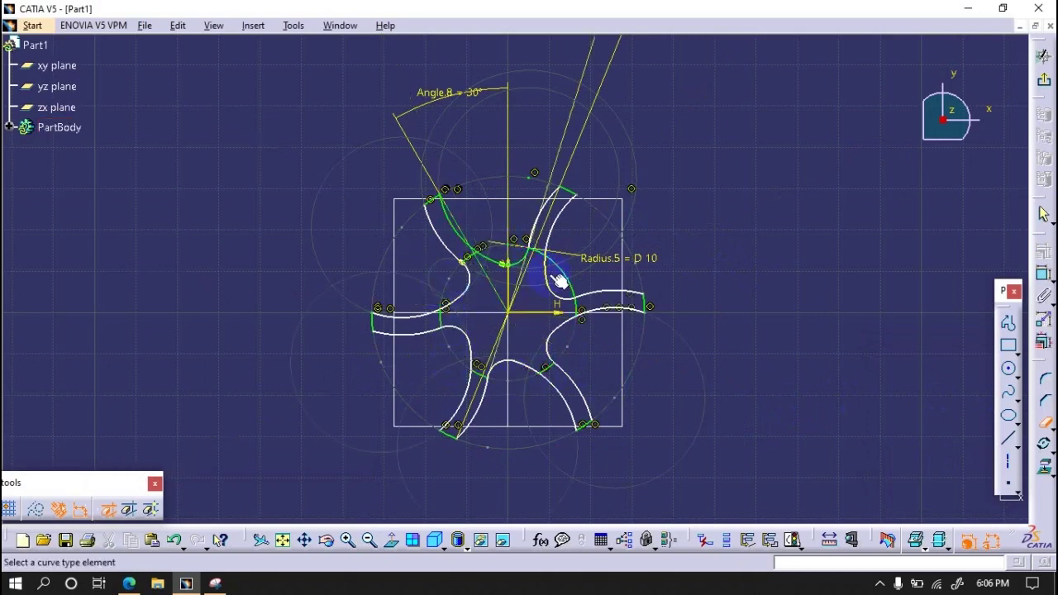
{"action": "left_click", "coordinate": [562, 273]}
{"action": "left_click", "coordinate": [536, 252]}
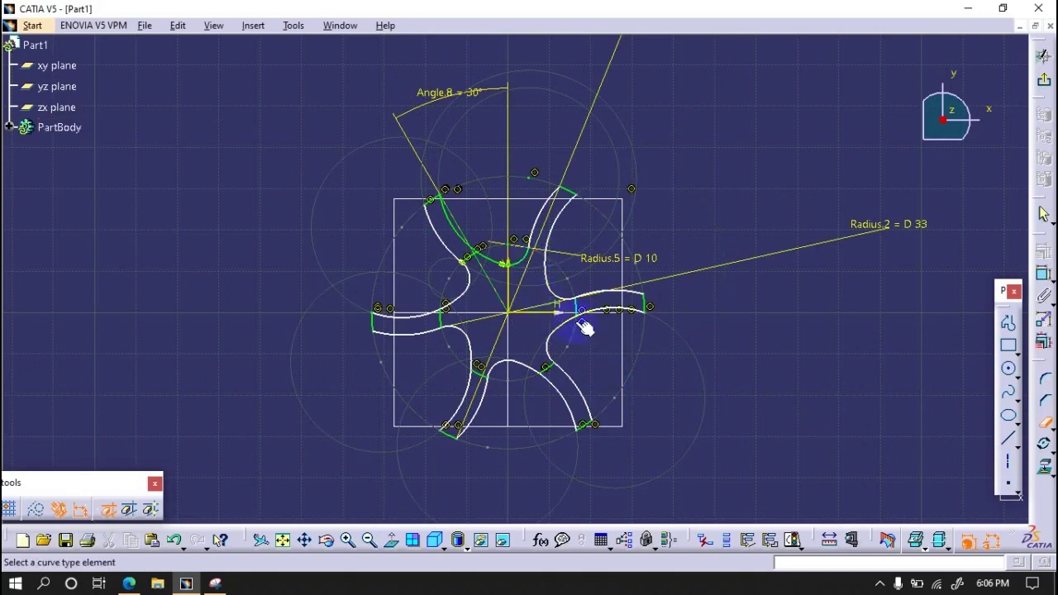
{"action": "left_click", "coordinate": [576, 309]}
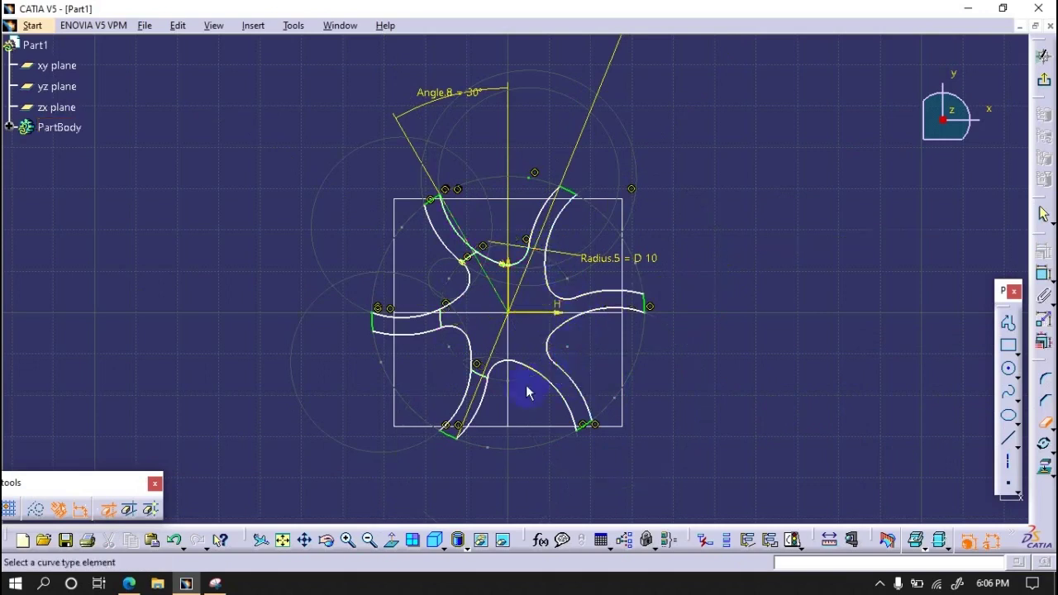
- Trim the small leftover arcs near the bottom and right spokes and the extra spoke-curve piece
{"action": "left_click", "coordinate": [480, 376]}
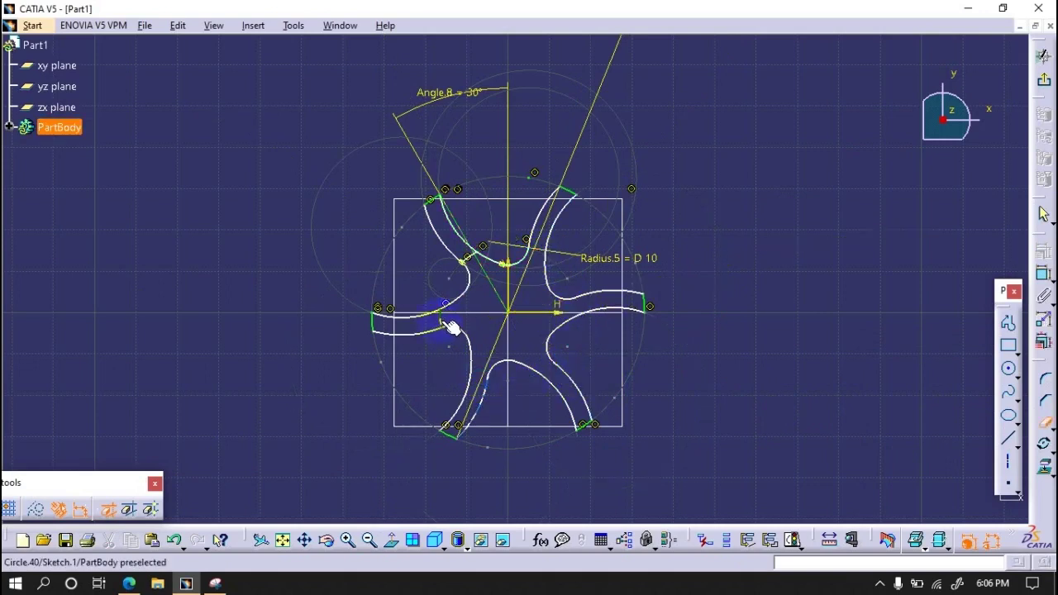
{"action": "left_click", "coordinate": [480, 262]}
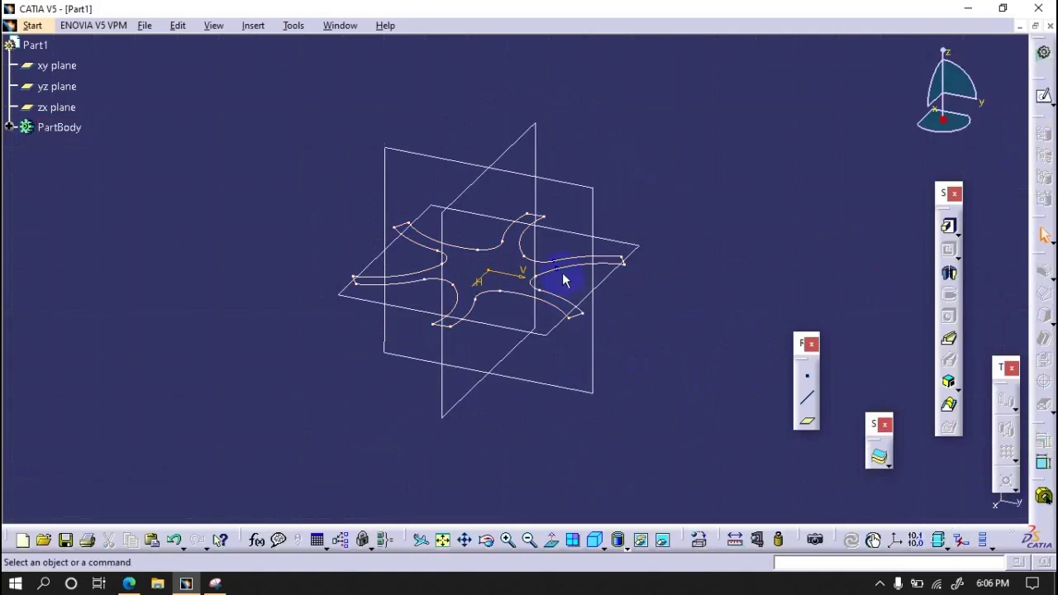
{"action": "double_click", "coordinate": [565, 264]}
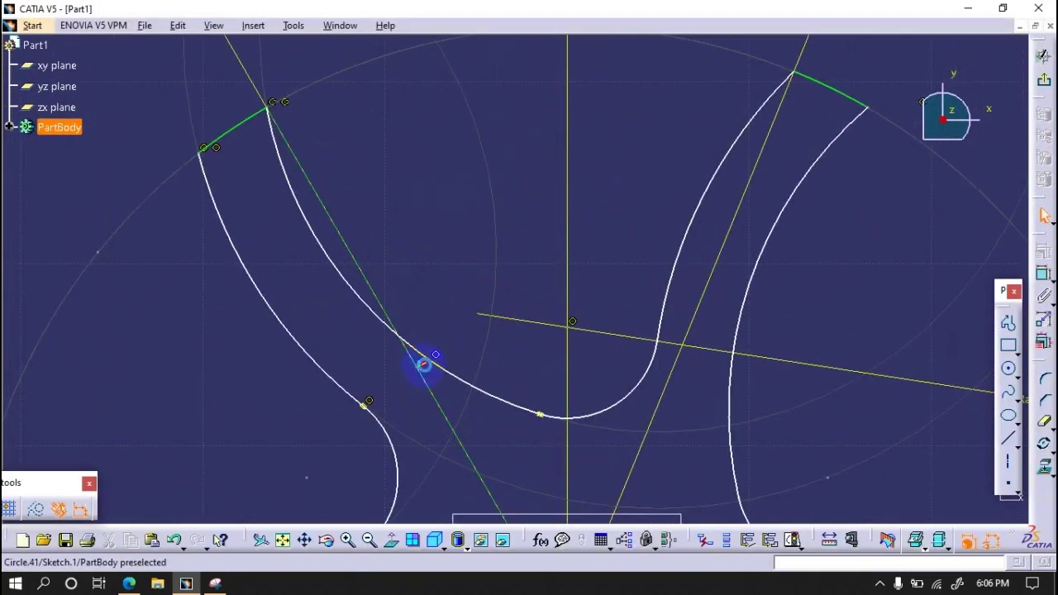
{"action": "left_click", "coordinate": [1044, 421]}
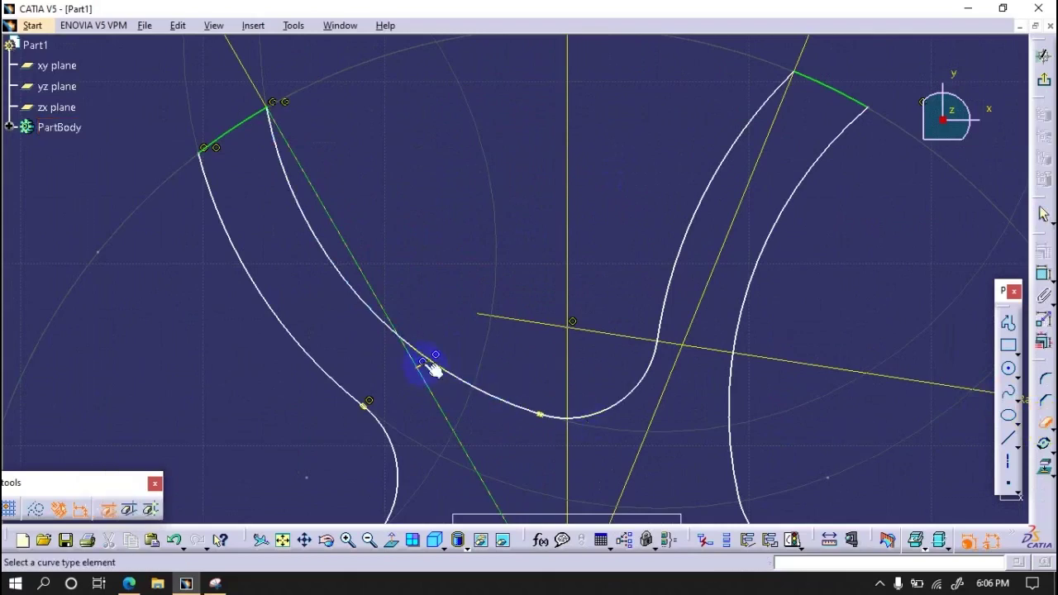
{"action": "left_click", "coordinate": [429, 368]}
- Leave the sketch and start a Pad from the six-spoke profile
{"action": "middle_click_drag", "start_coordinate": [588, 259], "coordinate": [609, 397]}
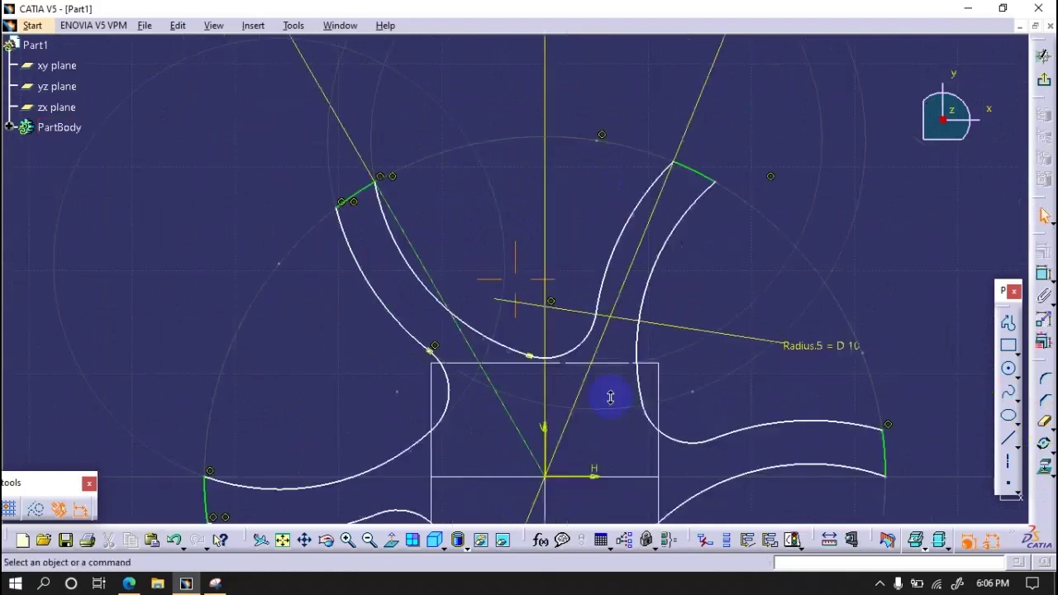
{"action": "left_click", "coordinate": [1045, 84]}
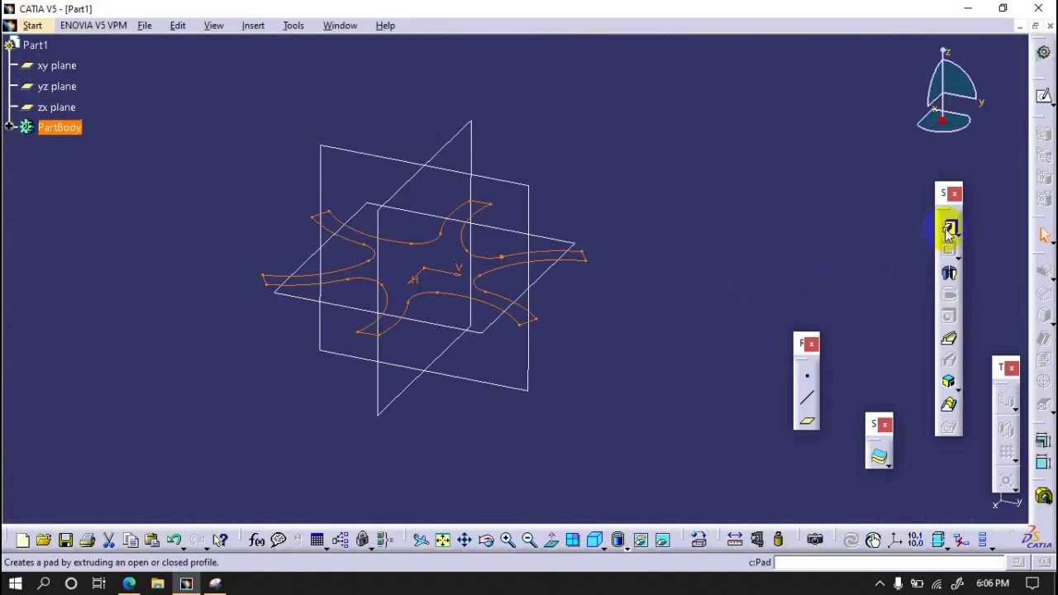
{"action": "left_click", "coordinate": [948, 233]}
- Dismiss the profile error, cancel the failed pad, and reopen the spoke sketch
{"action": "left_click", "coordinate": [589, 329]}
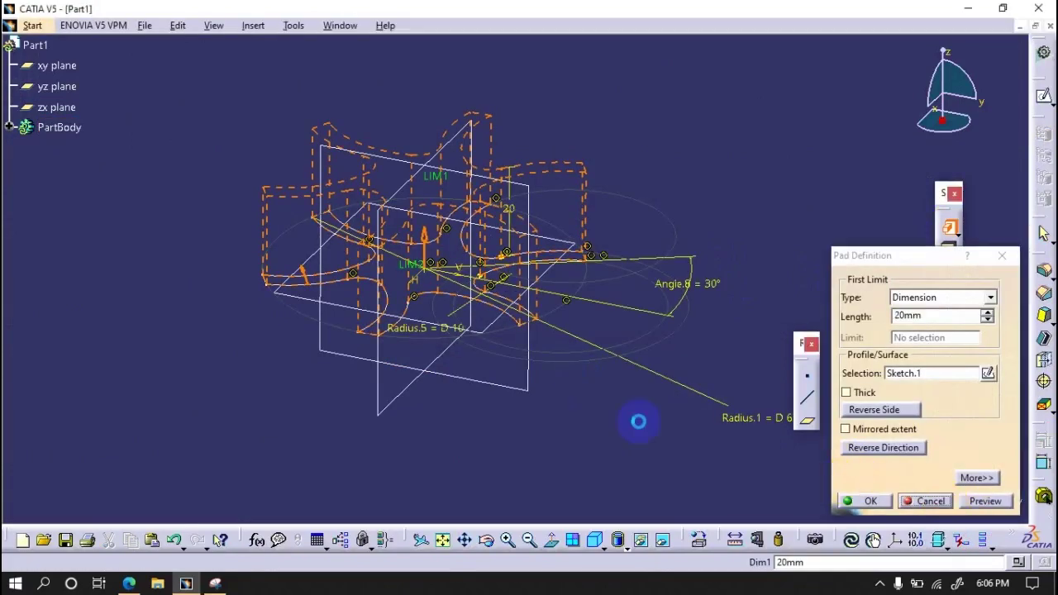
{"action": "key", "text": "Escape"}
{"action": "double_click", "coordinate": [507, 256]}
- Zoom in on the stray long line and trim it away with Quick Trim
{"action": "mouse_move", "coordinate": [495, 279]}
{"action": "middle_mouse_down"}
{"action": "mouse_move", "coordinate": [567, 135]}
{"action": "mouse_move", "coordinate": [590, 283]}
{"action": "mouse_move", "coordinate": [524, 307]}
{"action": "mouse_move", "coordinate": [561, 143]}
{"action": "middle_mouse_up"}
{"action": "mouse_move", "coordinate": [443, 245]}
{"action": "middle_mouse_down"}
{"action": "mouse_move", "coordinate": [514, 359]}
{"action": "mouse_move", "coordinate": [540, 217]}
{"action": "mouse_move", "coordinate": [506, 344]}
{"action": "mouse_move", "coordinate": [543, 193]}
{"action": "mouse_move", "coordinate": [520, 254]}
{"action": "middle_mouse_up"}
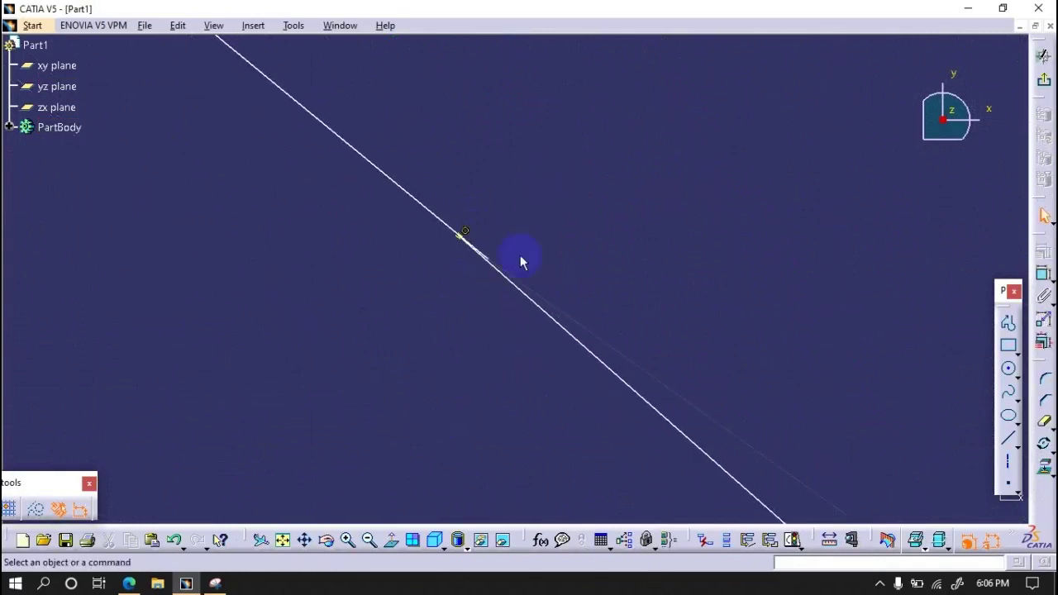
{"action": "left_click", "coordinate": [1044, 420]}
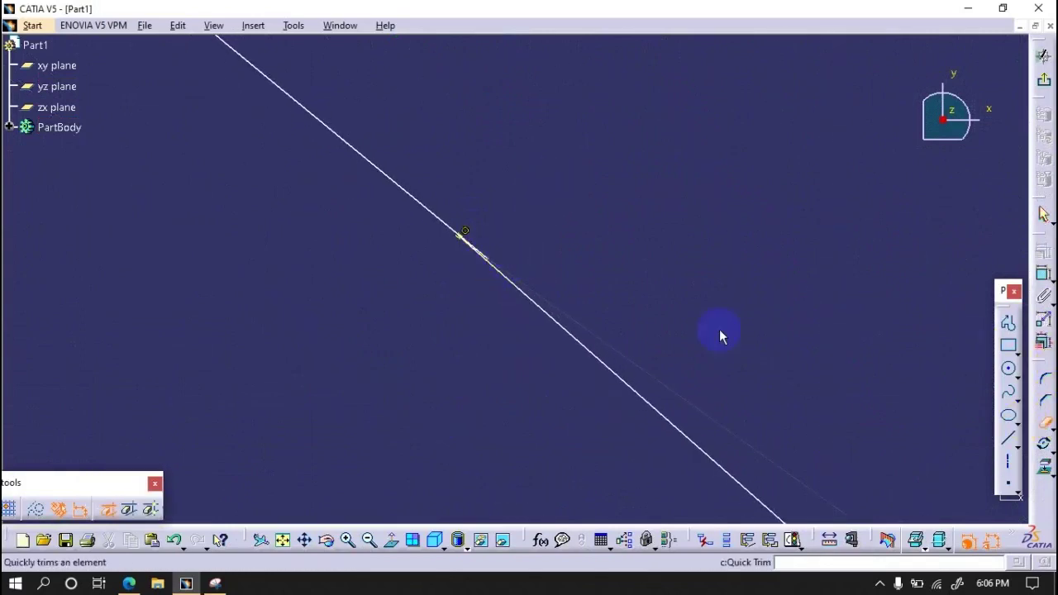
{"action": "mouse_move", "coordinate": [493, 260]}
{"action": "middle_mouse_down"}
{"action": "mouse_move", "coordinate": [590, 231]}
{"action": "mouse_move", "coordinate": [609, 471]}
{"action": "mouse_move", "coordinate": [626, 347]}
{"action": "mouse_move", "coordinate": [669, 442]}
{"action": "mouse_move", "coordinate": [573, 406]}
{"action": "mouse_move", "coordinate": [625, 408]}
{"action": "mouse_move", "coordinate": [571, 371]}
{"action": "mouse_move", "coordinate": [576, 399]}
{"action": "middle_mouse_up"}
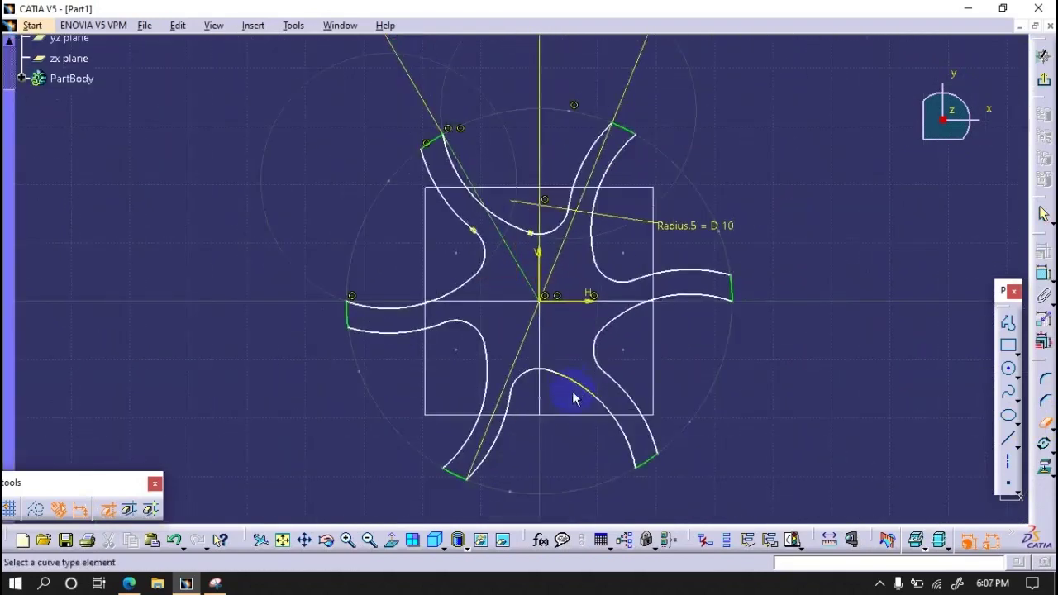
- Pad the six-spoke sketch to a 20 mm thick solid
{"action": "left_click", "coordinate": [1035, 90]}
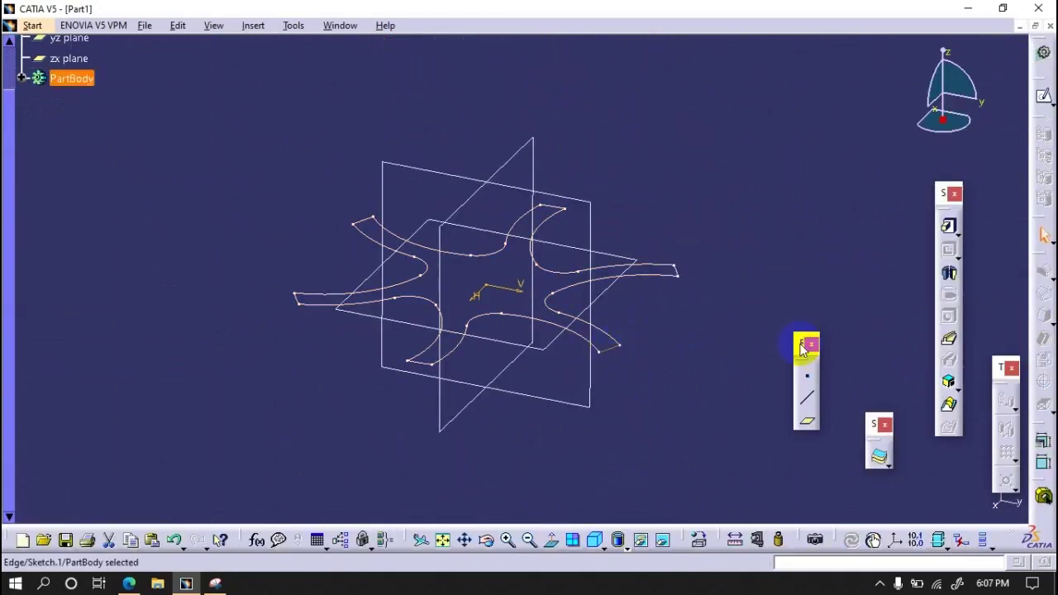
{"action": "left_click", "coordinate": [942, 239]}
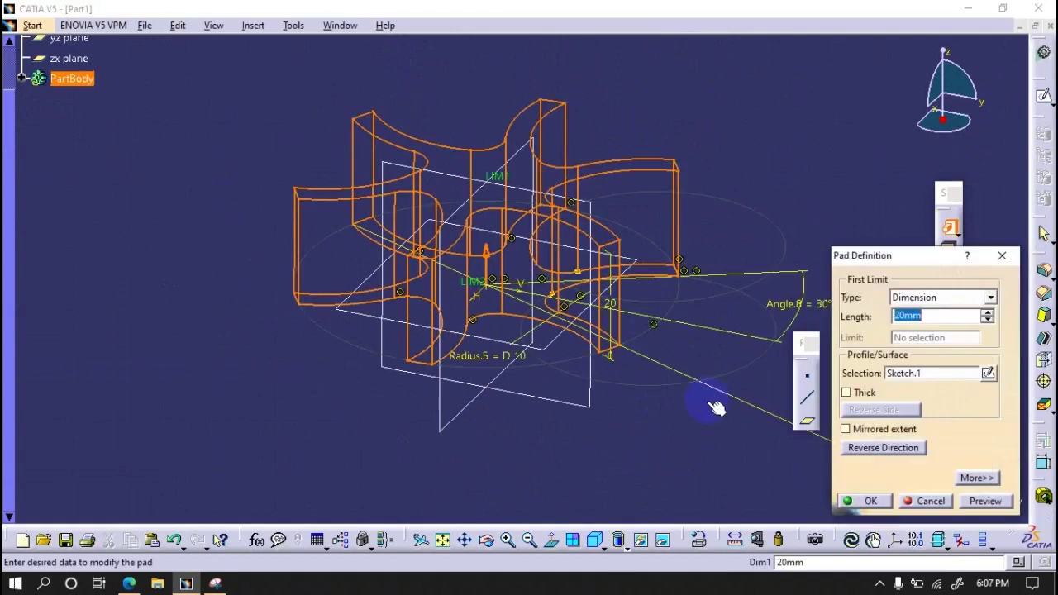
{"action": "key", "text": "Return"}
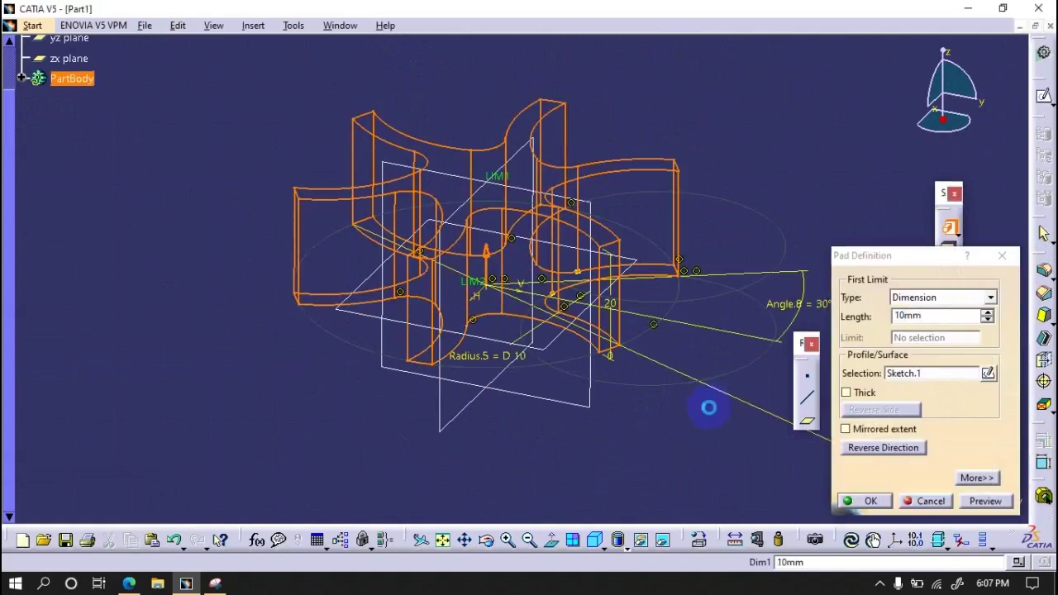
{"action": "left_click", "coordinate": [1043, 271]}
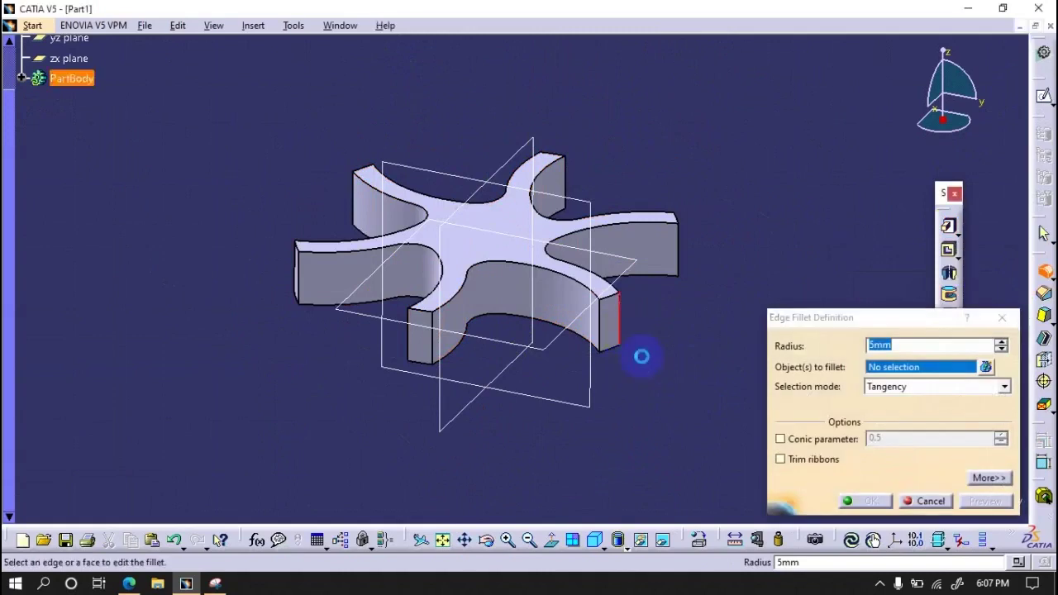
- Select one vertical corner edge at each of the six spoke tips for filleting
{"action": "left_click", "coordinate": [637, 356]}
{"action": "mouse_move", "coordinate": [637, 405]}
{"action": "middle_mouse_down"}
{"action": "mouse_move", "coordinate": [553, 437]}
{"action": "mouse_move", "coordinate": [650, 347]}
{"action": "middle_mouse_up"}
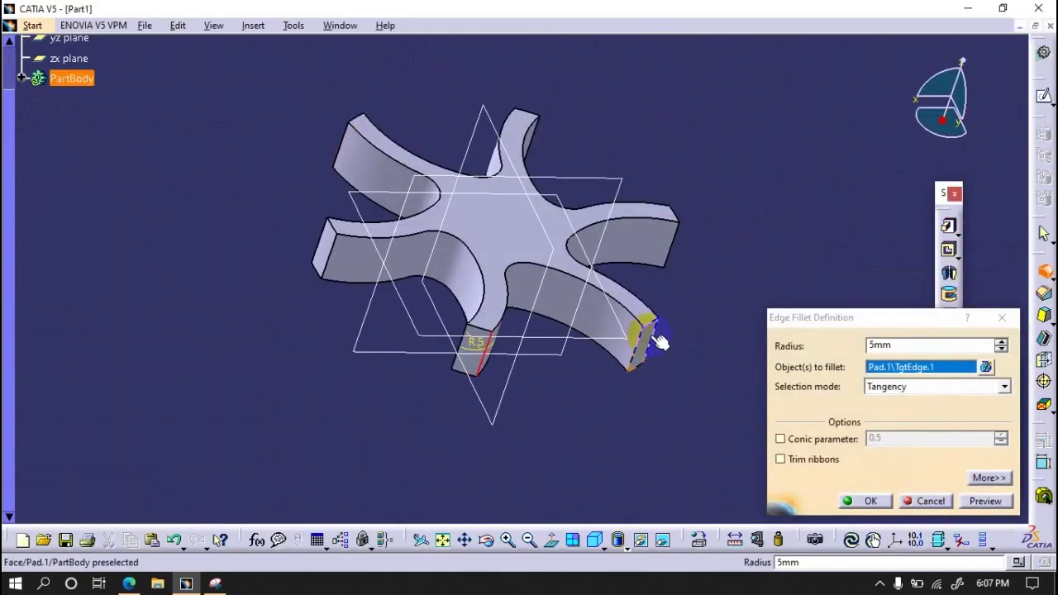
{"action": "left_click", "coordinate": [651, 347]}
{"action": "left_click", "coordinate": [653, 349]}
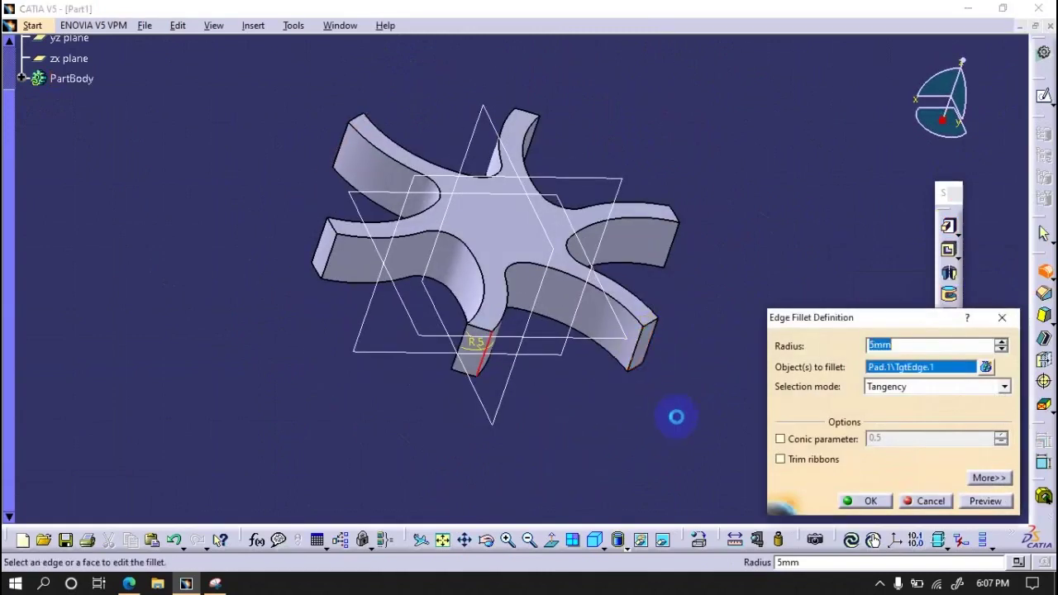
{"action": "left_click", "coordinate": [652, 345]}
{"action": "mouse_move", "coordinate": [673, 359]}
{"action": "middle_mouse_down"}
{"action": "mouse_move", "coordinate": [398, 380]}
{"action": "mouse_move", "coordinate": [609, 359]}
{"action": "middle_mouse_up"}
{"action": "left_click", "coordinate": [649, 327]}
{"action": "mouse_move", "coordinate": [705, 331]}
{"action": "middle_mouse_down"}
{"action": "mouse_move", "coordinate": [529, 426]}
{"action": "mouse_move", "coordinate": [686, 332]}
{"action": "mouse_move", "coordinate": [690, 318]}
{"action": "middle_mouse_up"}
{"action": "left_click", "coordinate": [667, 324]}
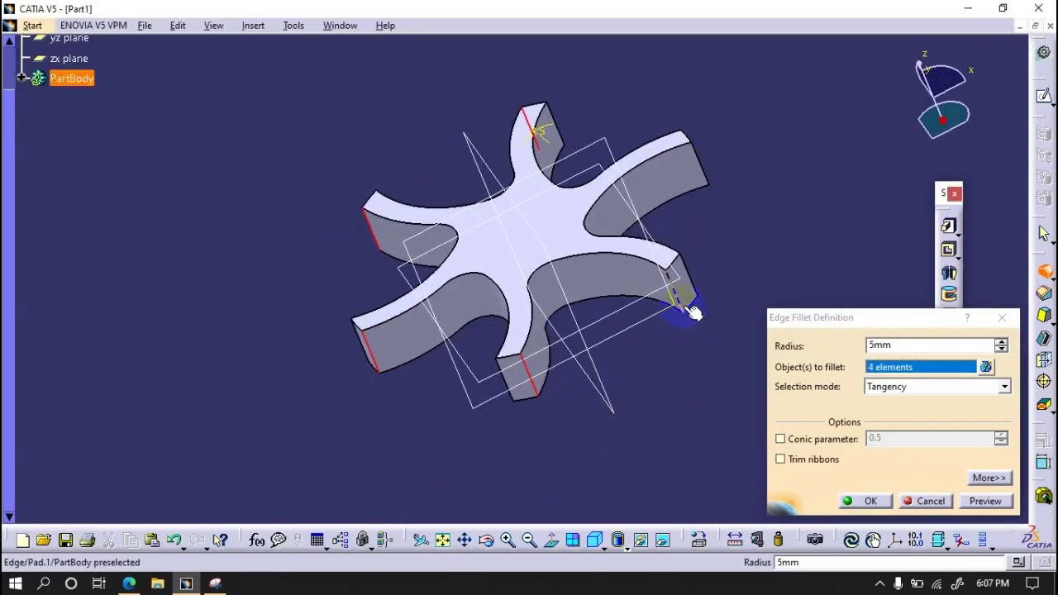
{"action": "left_click", "coordinate": [704, 299]}
{"action": "mouse_move", "coordinate": [703, 317]}
{"action": "middle_mouse_down"}
{"action": "mouse_move", "coordinate": [551, 401]}
{"action": "mouse_move", "coordinate": [593, 371]}
{"action": "middle_mouse_up"}
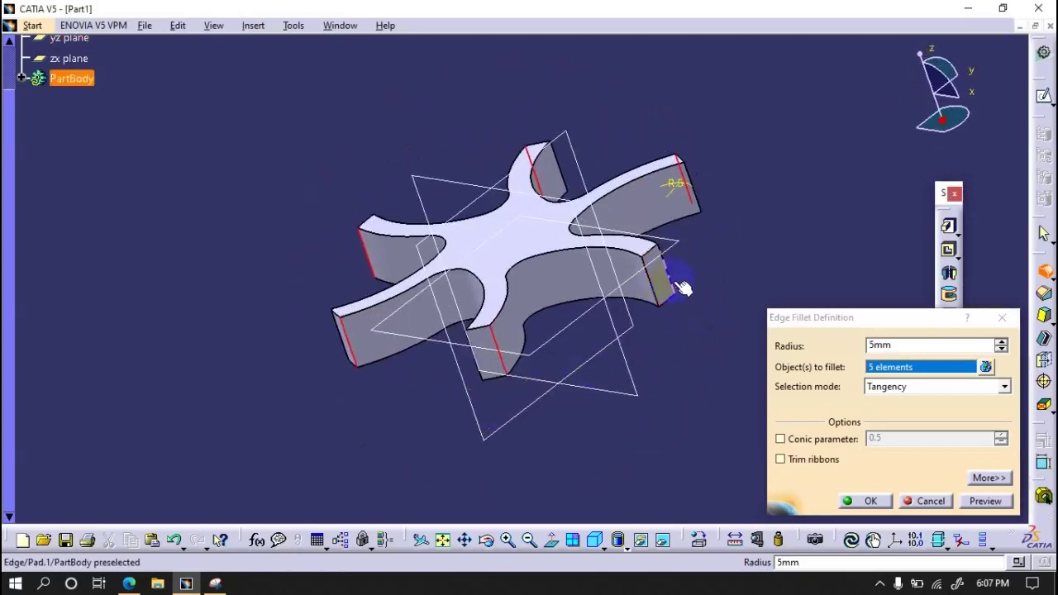
- Apply the edge fillet at 2 mm radius and close the reopened fillet dialog
{"action": "double_click", "coordinate": [926, 345]}
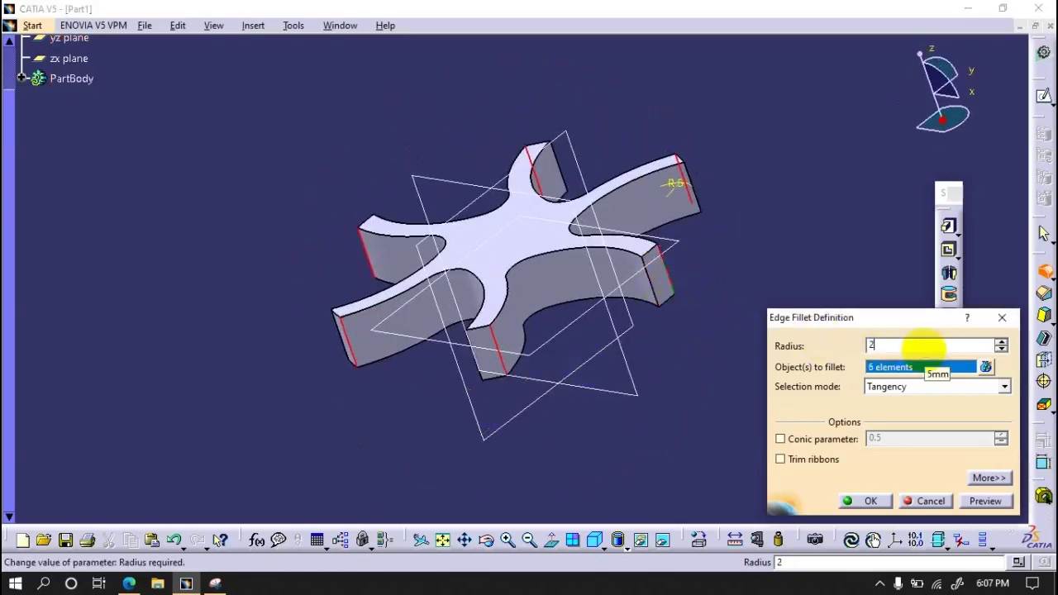
{"action": "key", "text": "Return"}
{"action": "mouse_move", "coordinate": [642, 385]}
{"action": "middle_mouse_down"}
{"action": "mouse_move", "coordinate": [703, 378]}
{"action": "mouse_move", "coordinate": [727, 405]}
{"action": "middle_mouse_up"}
{"action": "left_click", "coordinate": [924, 501]}
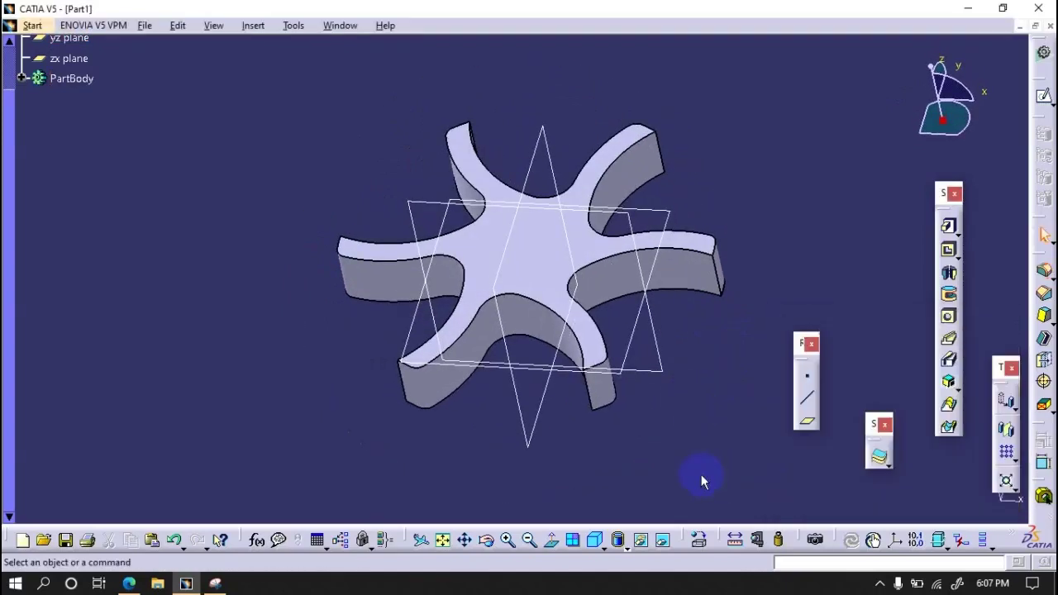
- Fillet the remaining corner edge of every spoke tip with a second 1 mm edge fillet
{"action": "left_click", "coordinate": [1043, 270]}
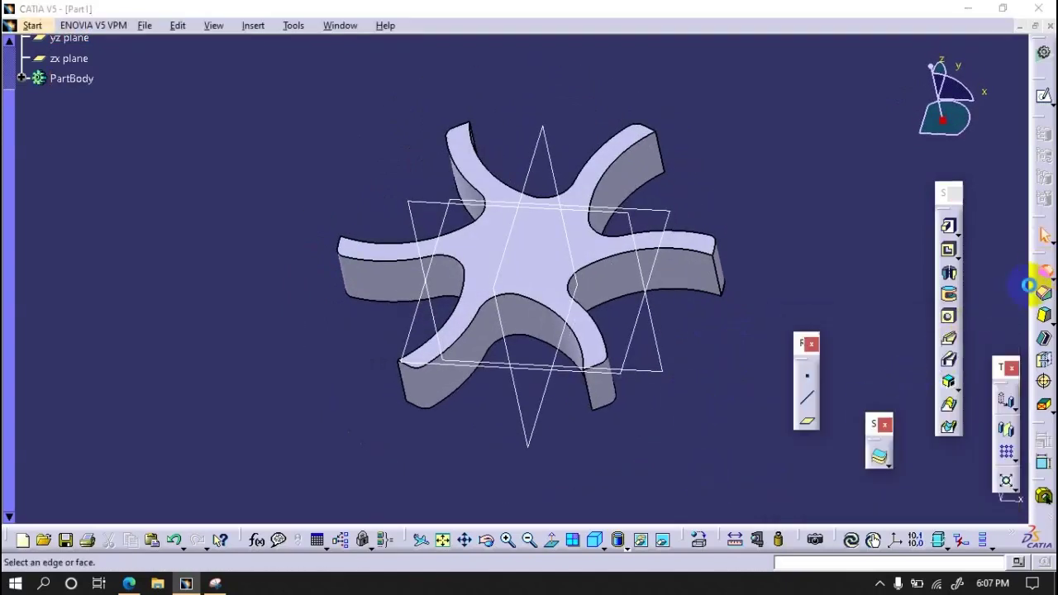
{"action": "left_click", "coordinate": [588, 400]}
{"action": "left_click", "coordinate": [668, 157]}
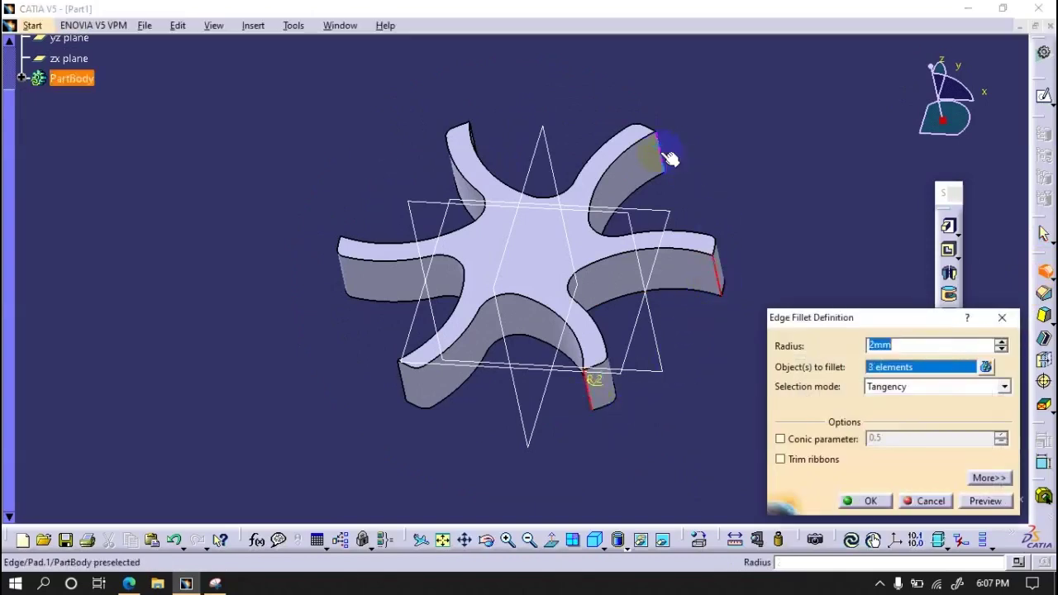
{"action": "left_click", "coordinate": [479, 139]}
{"action": "left_click", "coordinate": [401, 398]}
{"action": "mouse_move", "coordinate": [360, 451]}
{"action": "middle_mouse_down"}
{"action": "mouse_move", "coordinate": [686, 387]}
{"action": "mouse_move", "coordinate": [623, 403]}
{"action": "middle_mouse_up"}
{"action": "left_click", "coordinate": [597, 385]}
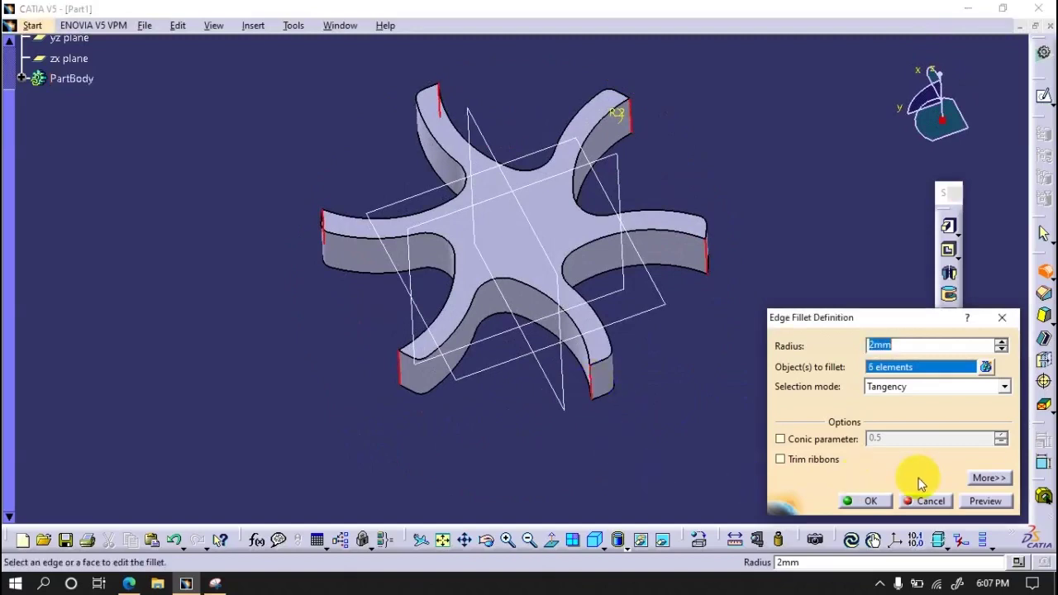
{"action": "type", "text": "1"}
{"action": "left_click", "coordinate": [872, 502]}
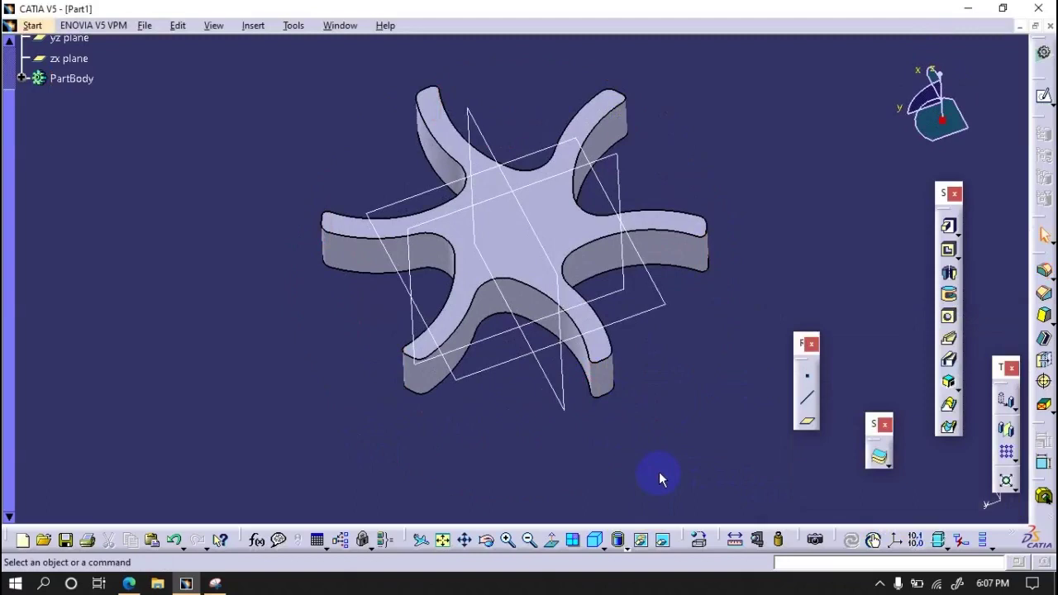
- Sketch two concentric circles centred on the origin on the part's top face
{"action": "left_click", "coordinate": [1043, 96]}
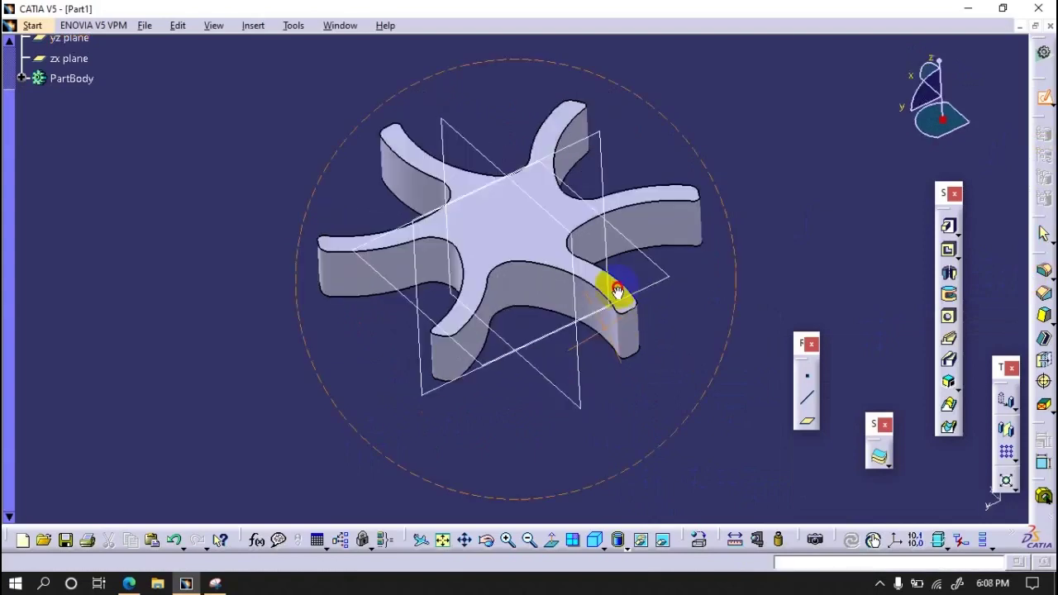
{"action": "middle_click_drag", "start_coordinate": [567, 389], "coordinate": [604, 292]}
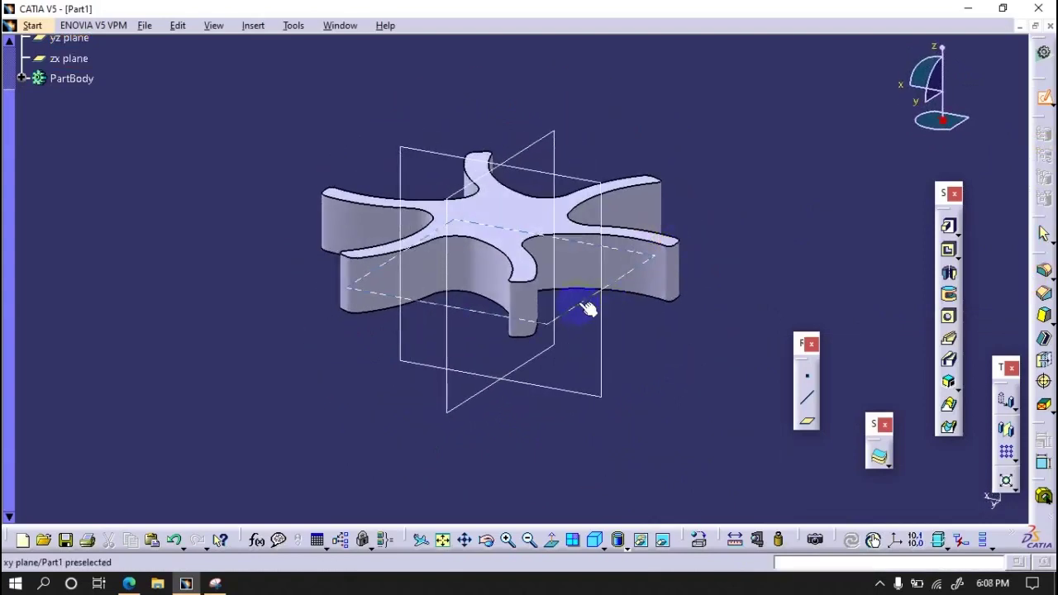
{"action": "left_click", "coordinate": [526, 225]}
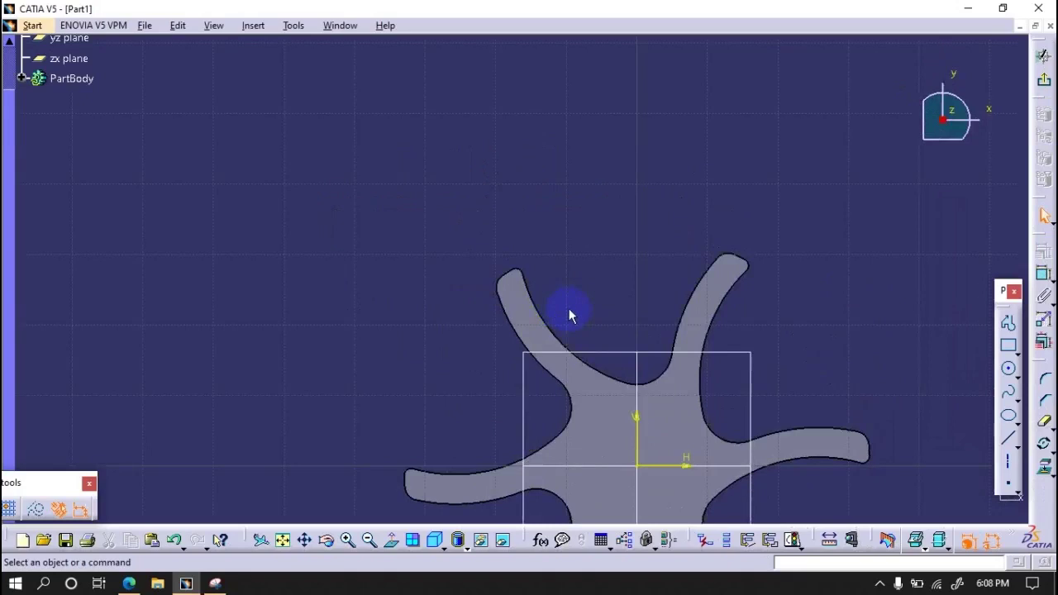
{"action": "left_click", "coordinate": [1007, 369]}
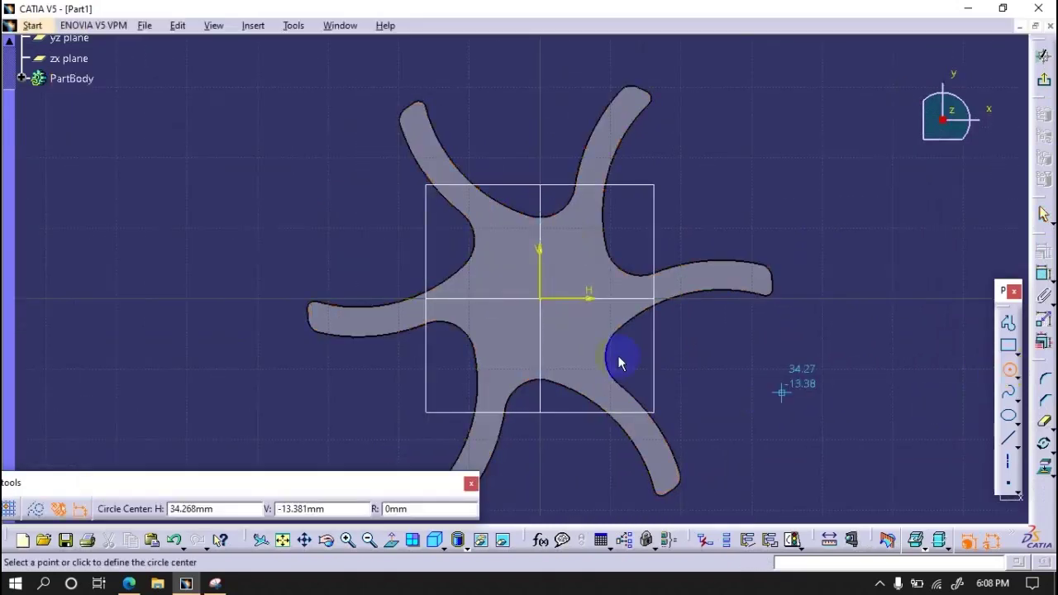
{"action": "left_click", "coordinate": [541, 299]}
{"action": "left_click", "coordinate": [583, 290]}
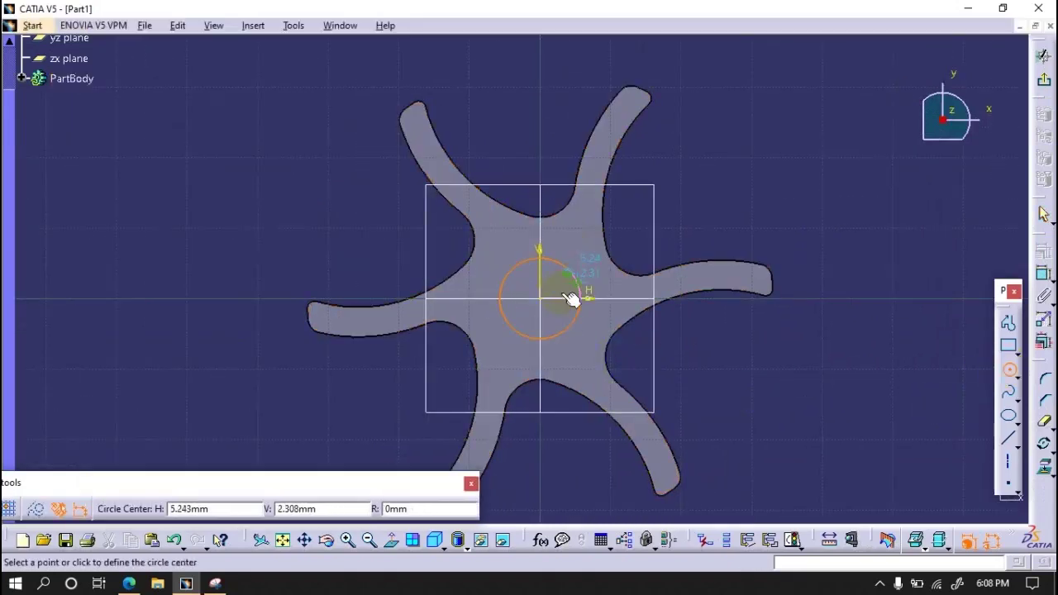
{"action": "left_click", "coordinate": [549, 301]}
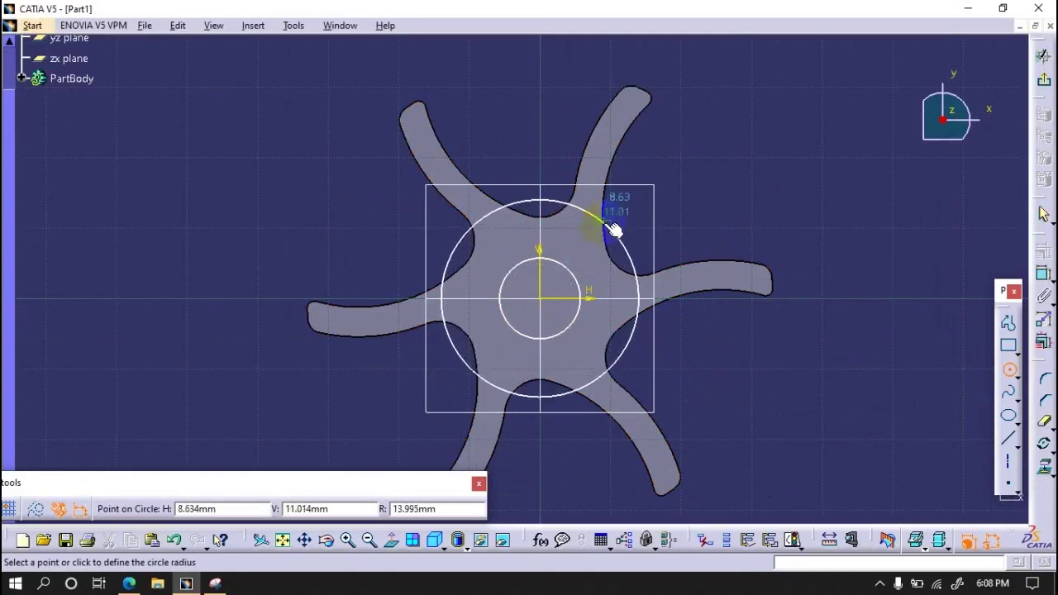
{"action": "left_click", "coordinate": [616, 210]}
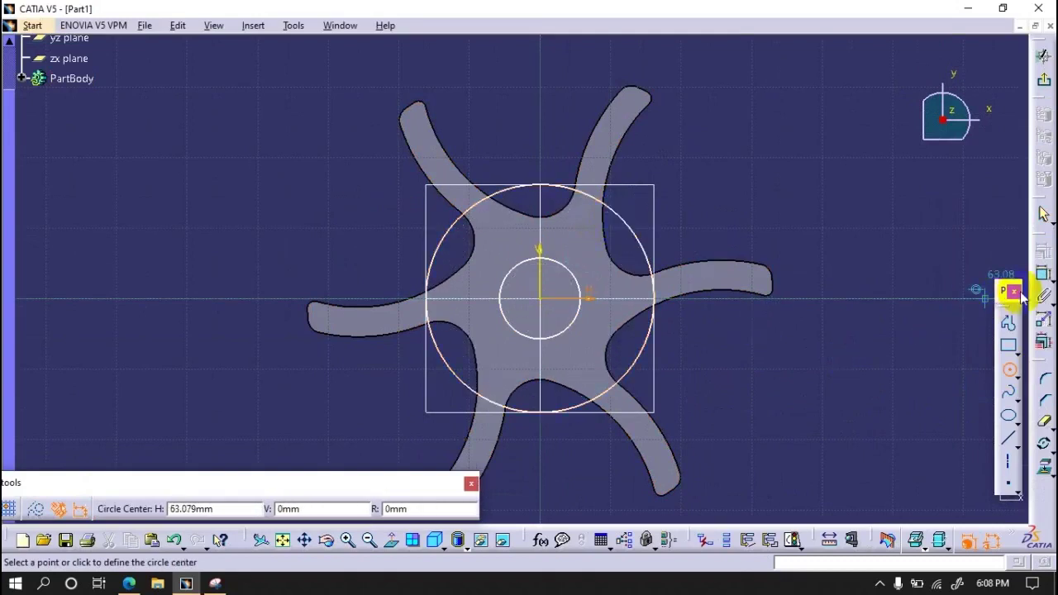
- Constrain the outer circle to a 33 mm diameter
{"action": "left_click", "coordinate": [1043, 273]}
{"action": "left_click", "coordinate": [632, 233]}
{"action": "left_click", "coordinate": [738, 185]}
{"action": "double_click", "coordinate": [760, 176]}
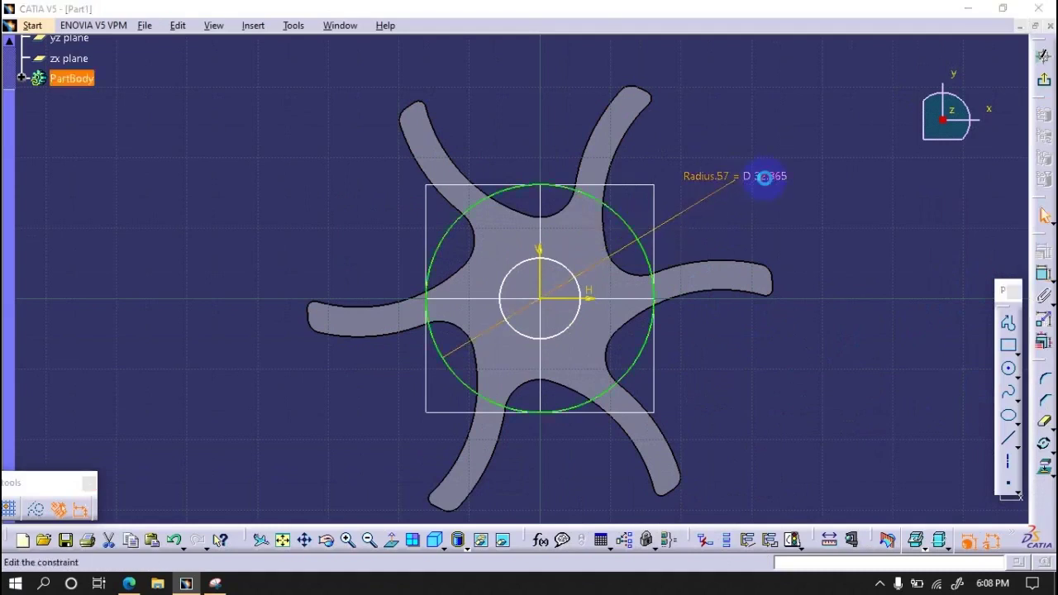
{"action": "type", "text": "33mm"}
{"action": "key", "text": "Return"}
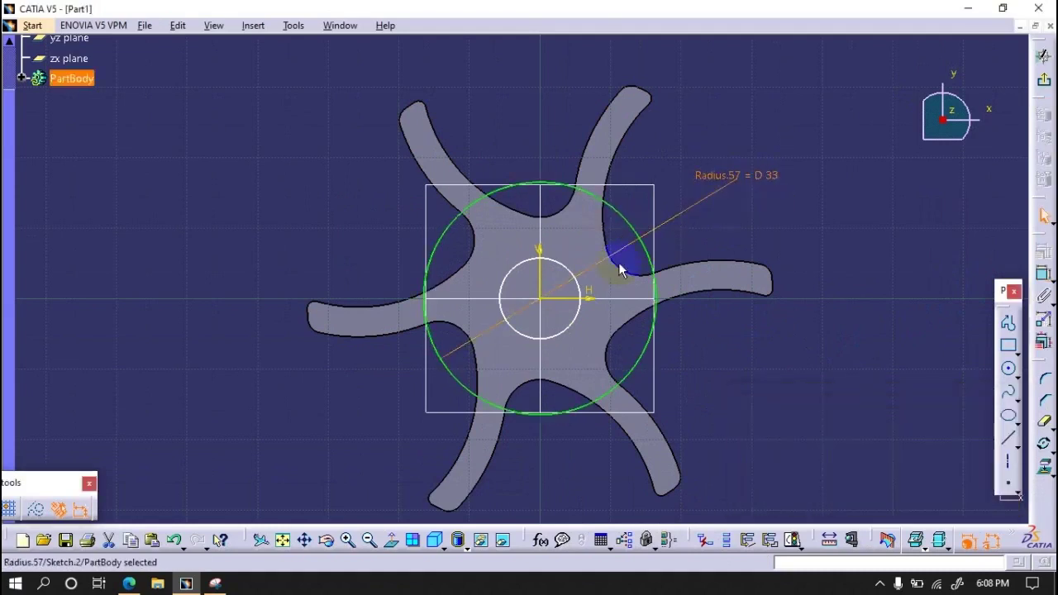
- Constrain the inner circle to a 15 mm diameter
{"action": "left_click", "coordinate": [542, 258]}
{"action": "left_click", "coordinate": [1041, 275]}
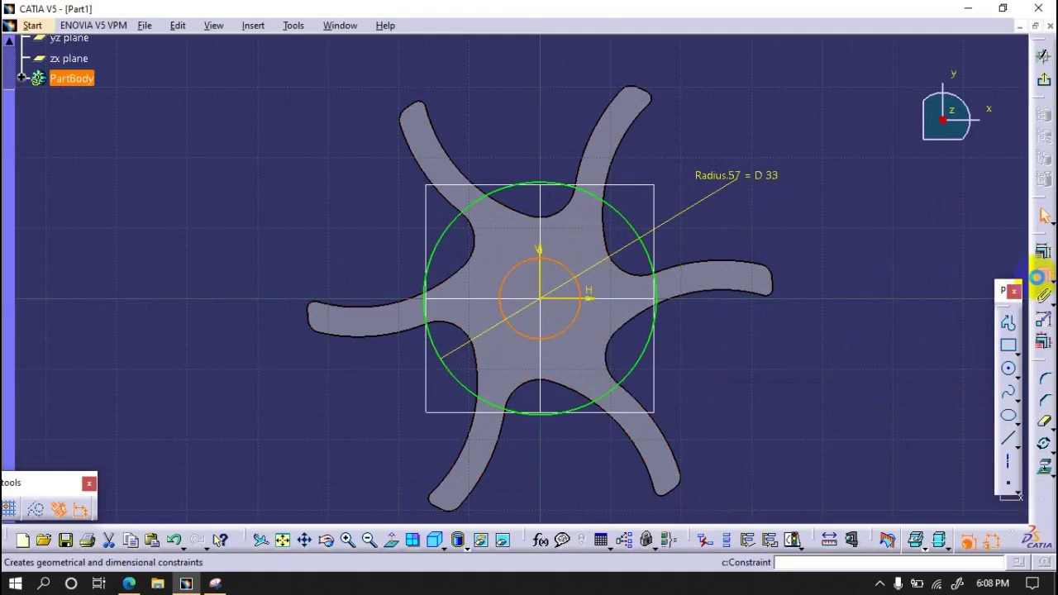
{"action": "left_click", "coordinate": [807, 204]}
{"action": "double_click", "coordinate": [831, 207]}
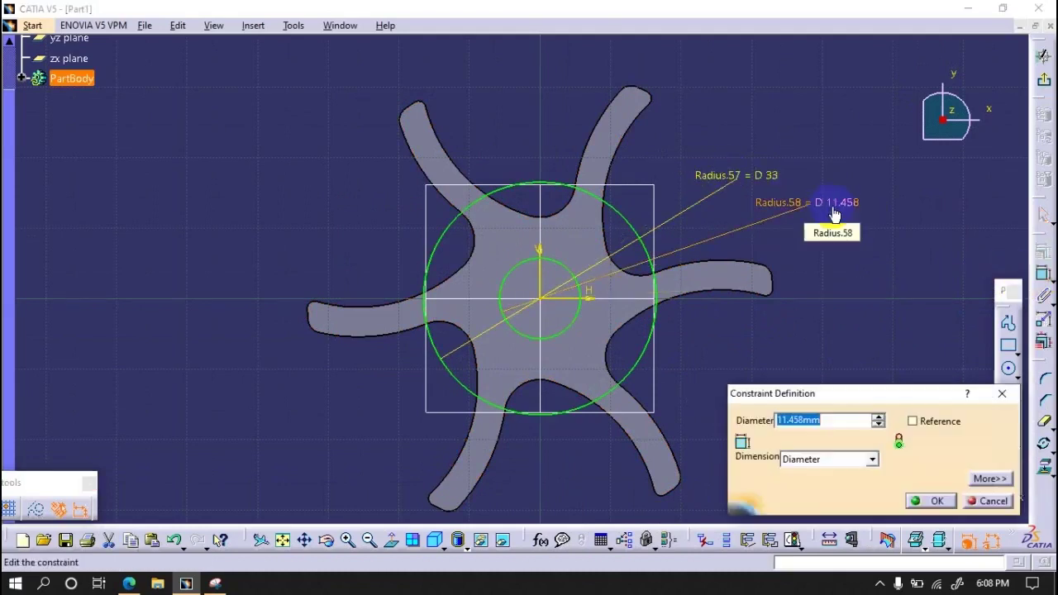
{"action": "type", "text": "22"}
{"action": "key", "text": "Return"}
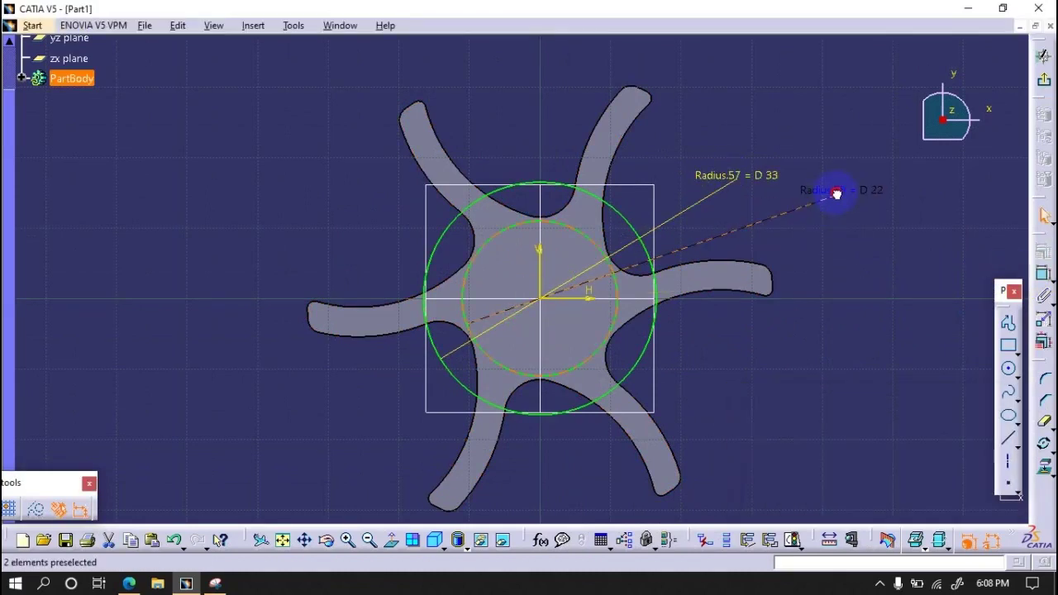
{"action": "double_click", "coordinate": [833, 193]}
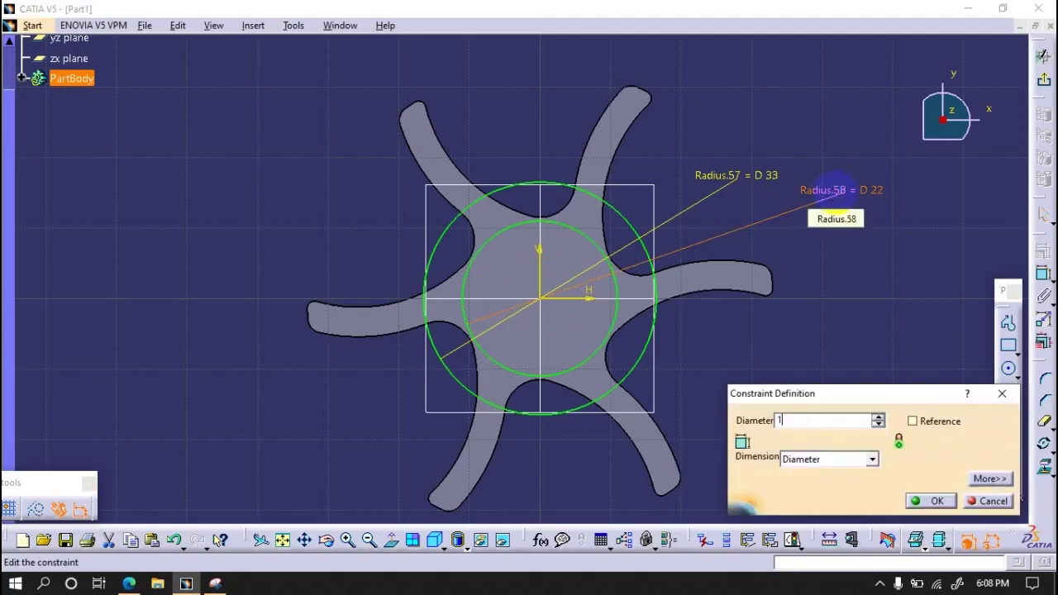
{"action": "type", "text": "5"}
{"action": "key", "text": "Return"}
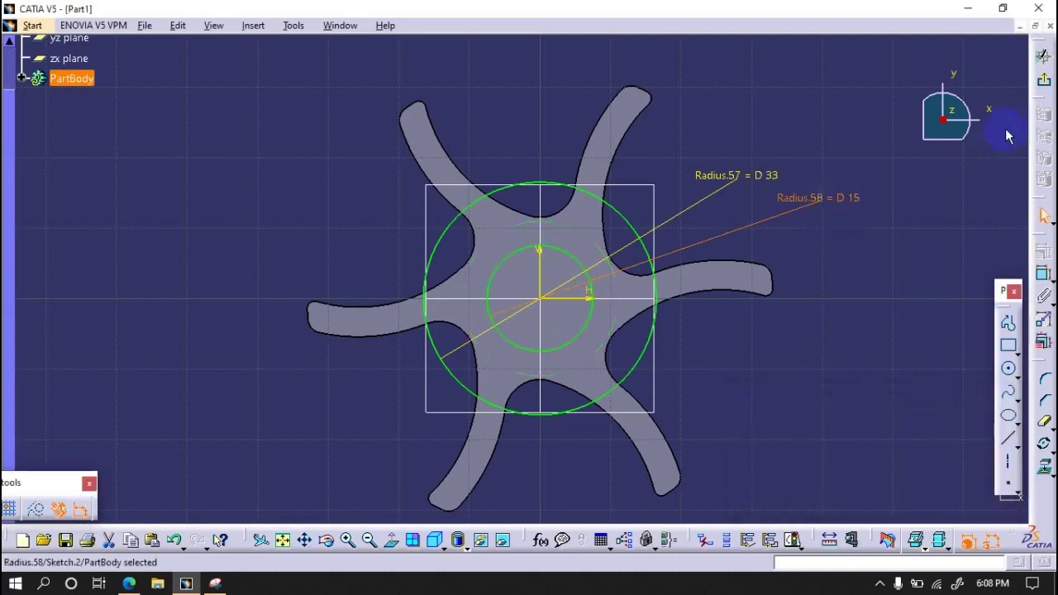
- Pocket the ring between the circles 5 mm deep
{"action": "left_click", "coordinate": [1043, 56]}
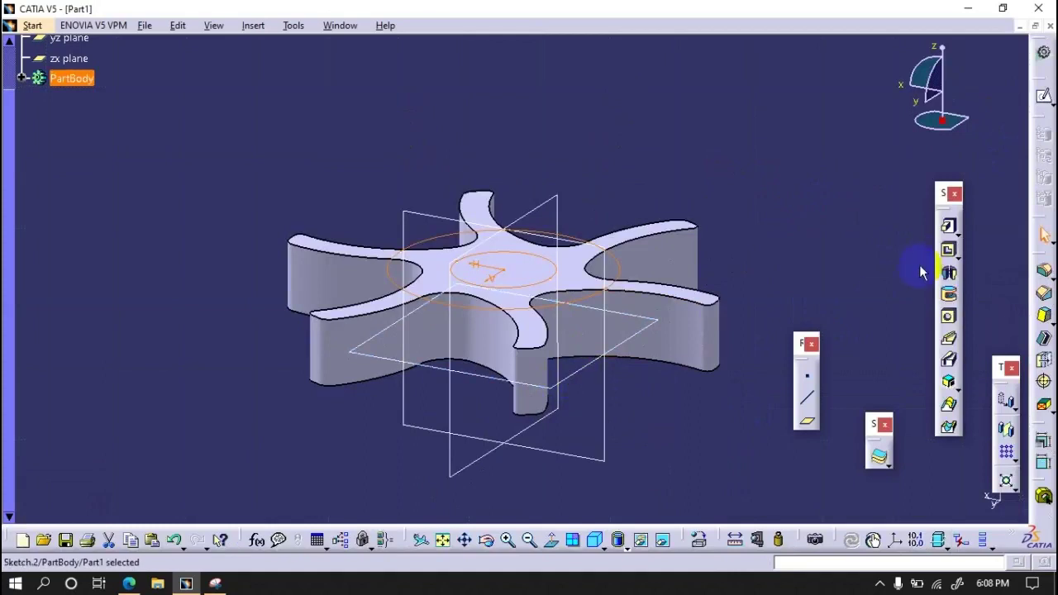
{"action": "left_click", "coordinate": [948, 252]}
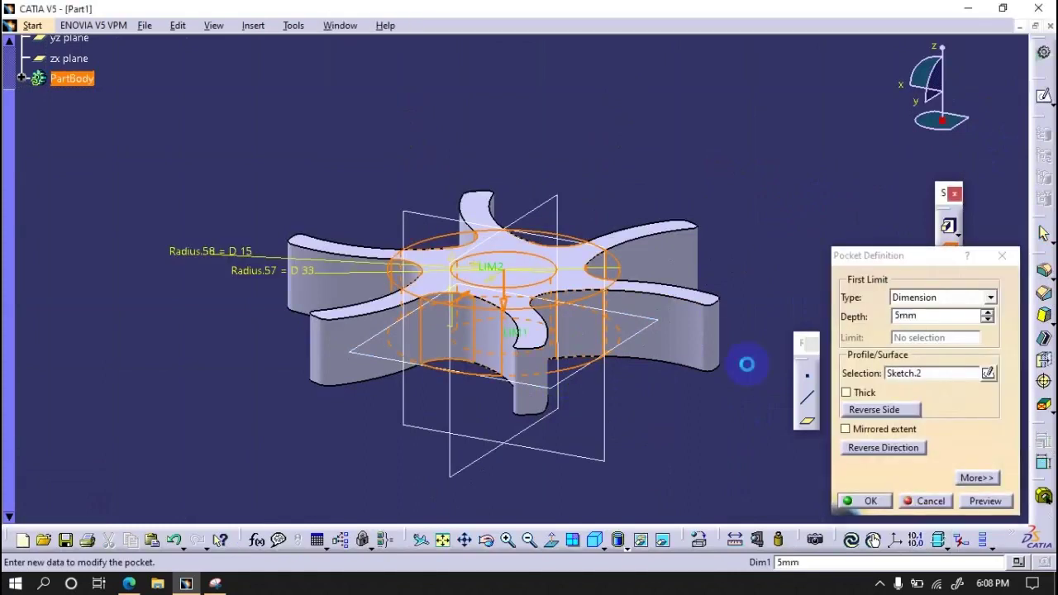
{"action": "key", "text": "Return"}
{"action": "left_click", "coordinate": [756, 370]}
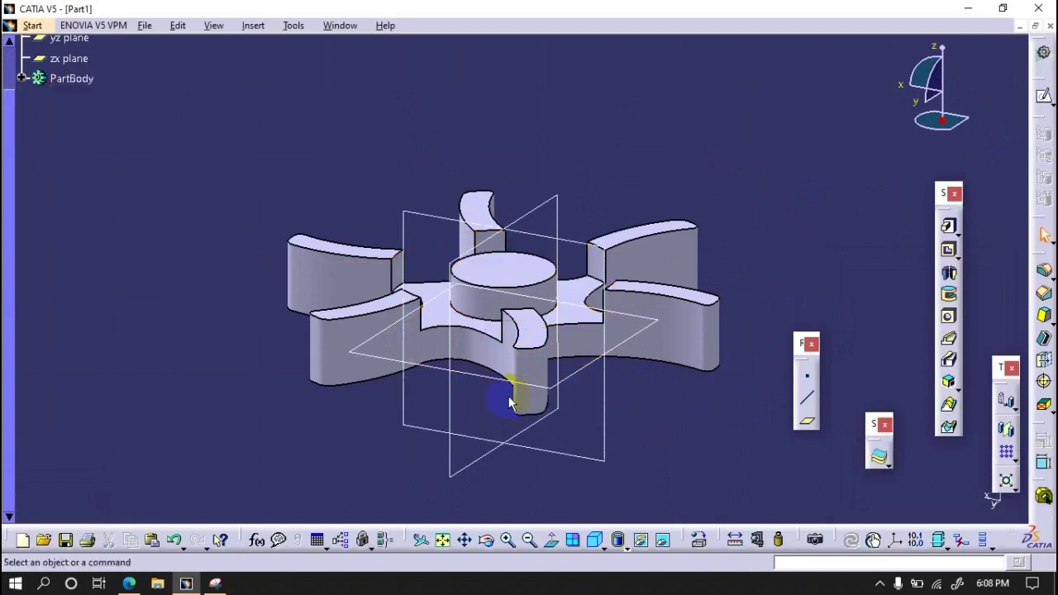
- Select the six spoke-root edges around the hub for an edge fillet
{"action": "left_click", "coordinate": [1043, 273]}
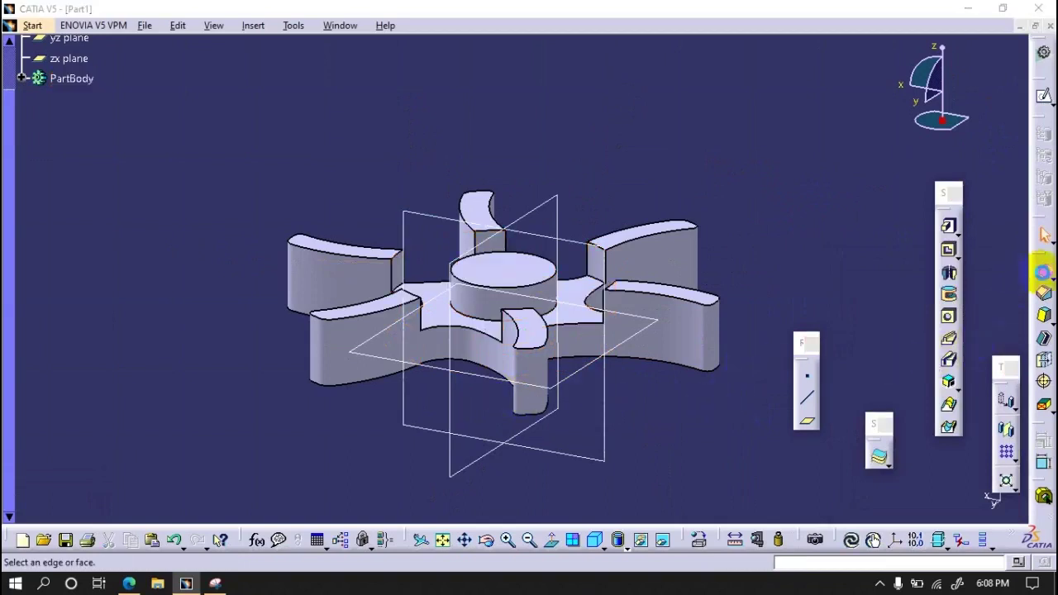
{"action": "mouse_move", "coordinate": [488, 331]}
{"action": "middle_mouse_down"}
{"action": "mouse_move", "coordinate": [405, 385]}
{"action": "mouse_move", "coordinate": [391, 373]}
{"action": "middle_mouse_up"}
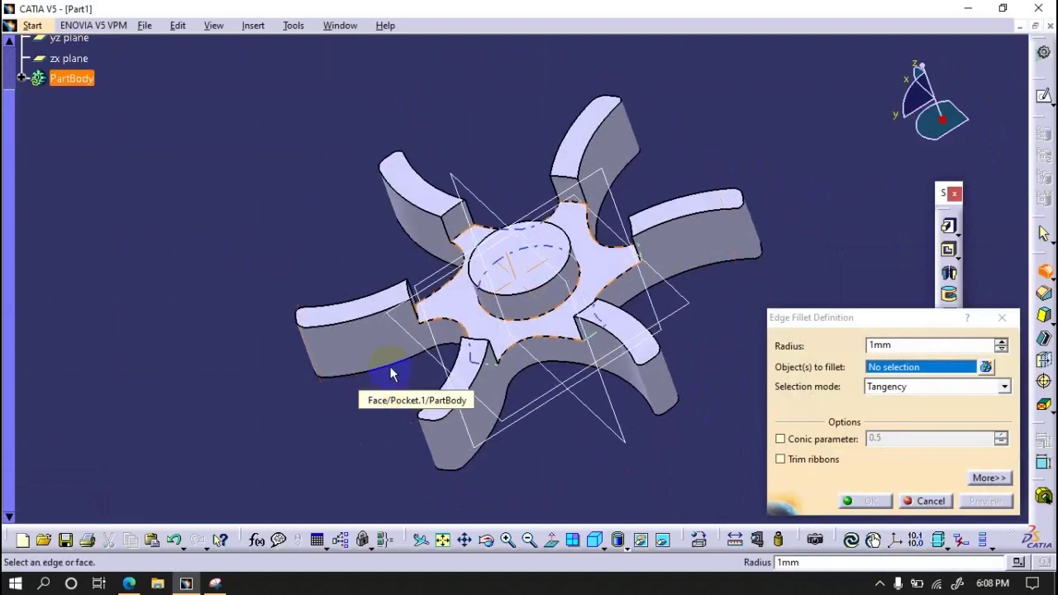
{"action": "left_click", "coordinate": [463, 231]}
{"action": "left_click", "coordinate": [568, 202]}
{"action": "middle_click_drag", "start_coordinate": [535, 324], "coordinate": [656, 307]}
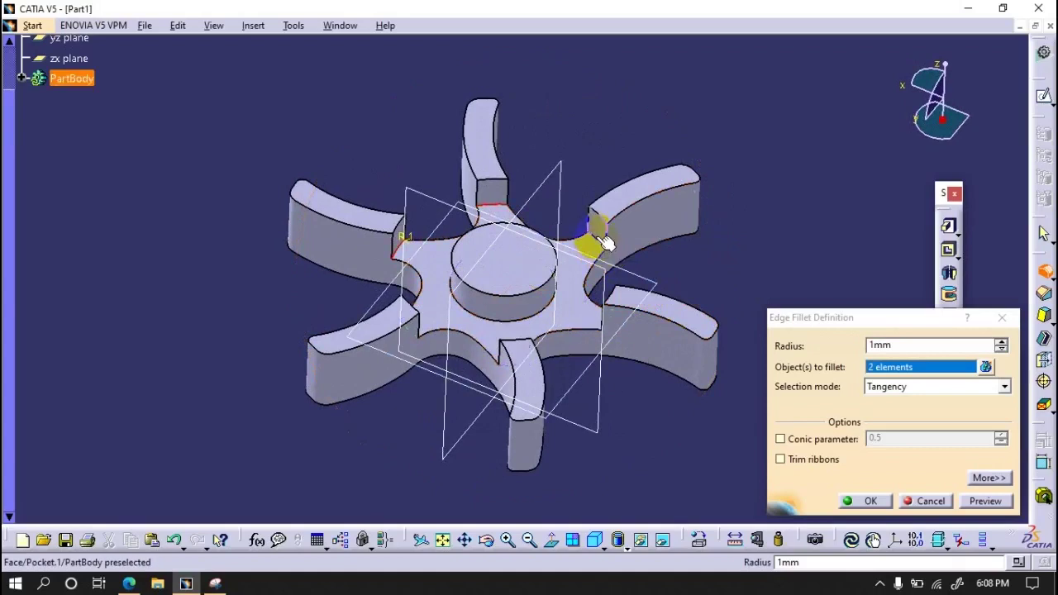
{"action": "left_click", "coordinate": [606, 246]}
{"action": "mouse_move", "coordinate": [537, 343]}
{"action": "middle_mouse_down"}
{"action": "mouse_move", "coordinate": [392, 371]}
{"action": "mouse_move", "coordinate": [512, 358]}
{"action": "middle_mouse_up"}
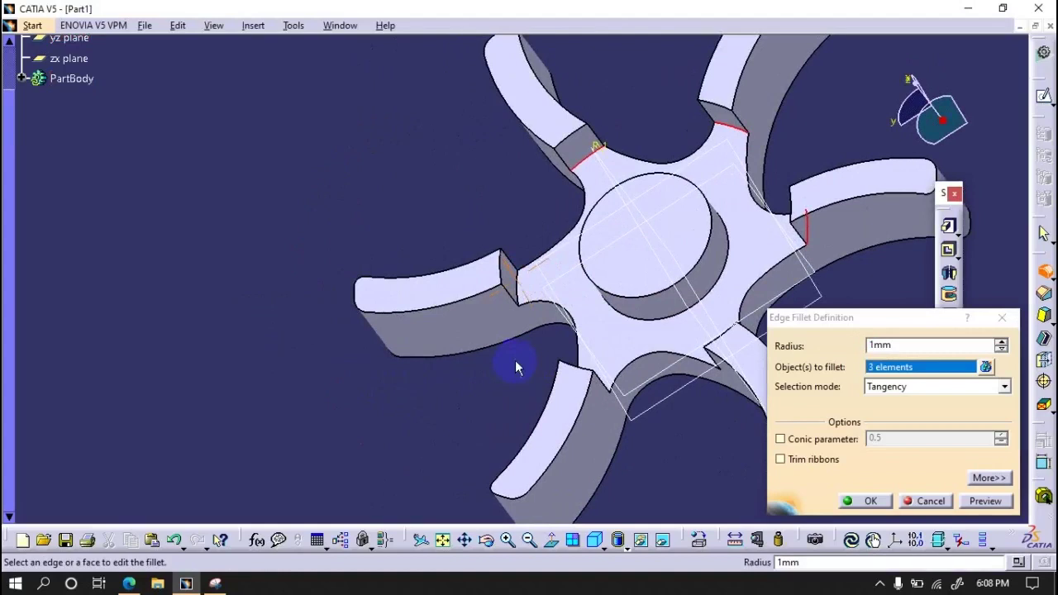
{"action": "left_click", "coordinate": [525, 289]}
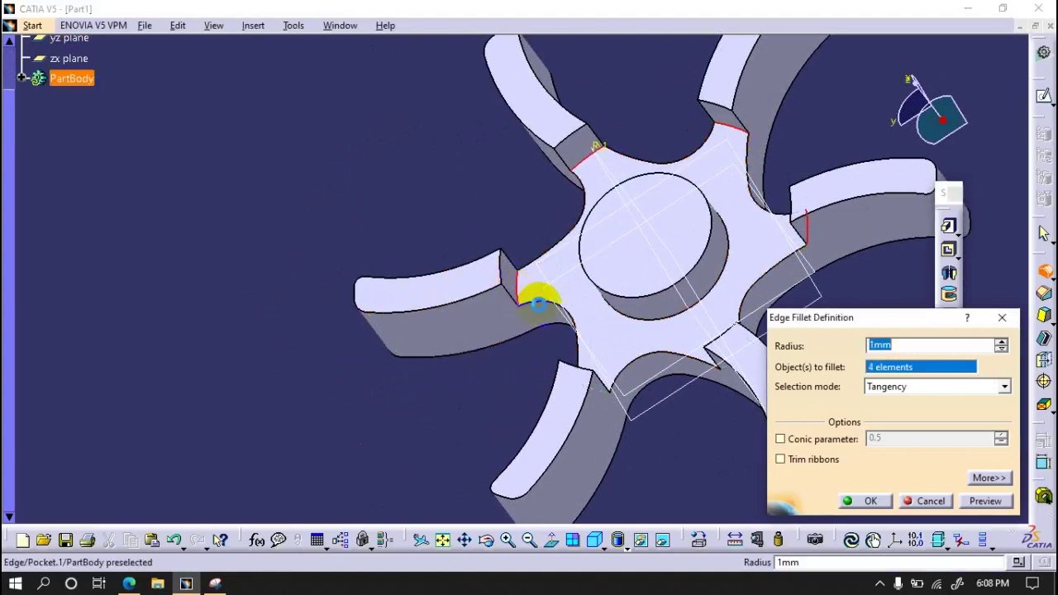
{"action": "mouse_move", "coordinate": [692, 427]}
{"action": "middle_mouse_down"}
{"action": "mouse_move", "coordinate": [632, 429]}
{"action": "mouse_move", "coordinate": [405, 501]}
{"action": "mouse_move", "coordinate": [466, 388]}
{"action": "middle_mouse_up"}
{"action": "left_click", "coordinate": [463, 384]}
{"action": "mouse_move", "coordinate": [583, 382]}
{"action": "middle_mouse_down"}
{"action": "mouse_move", "coordinate": [413, 465]}
{"action": "mouse_move", "coordinate": [523, 402]}
{"action": "mouse_move", "coordinate": [524, 485]}
{"action": "middle_mouse_up"}
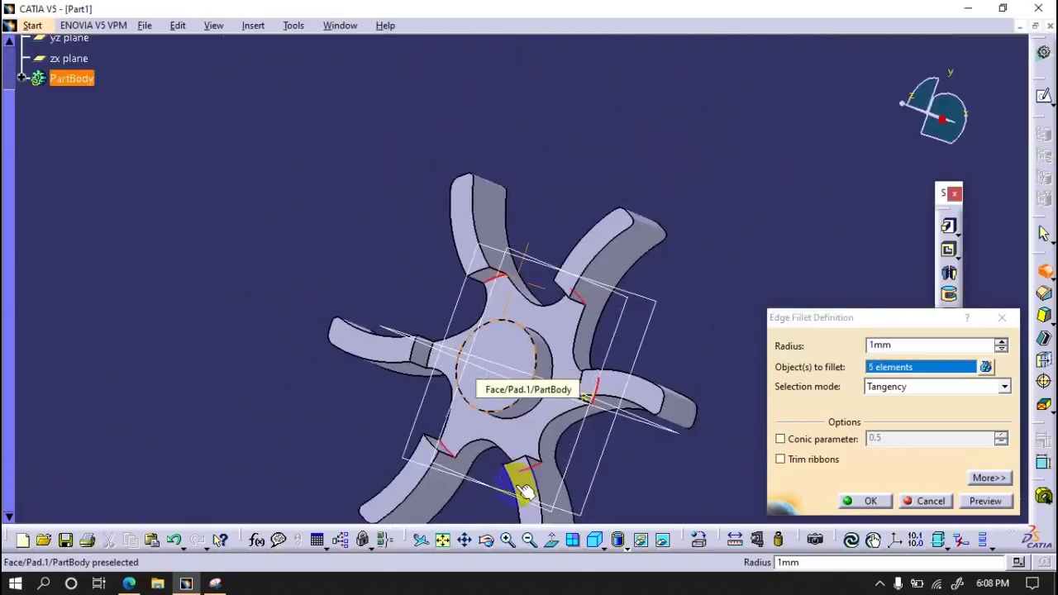
{"action": "left_click", "coordinate": [436, 361]}
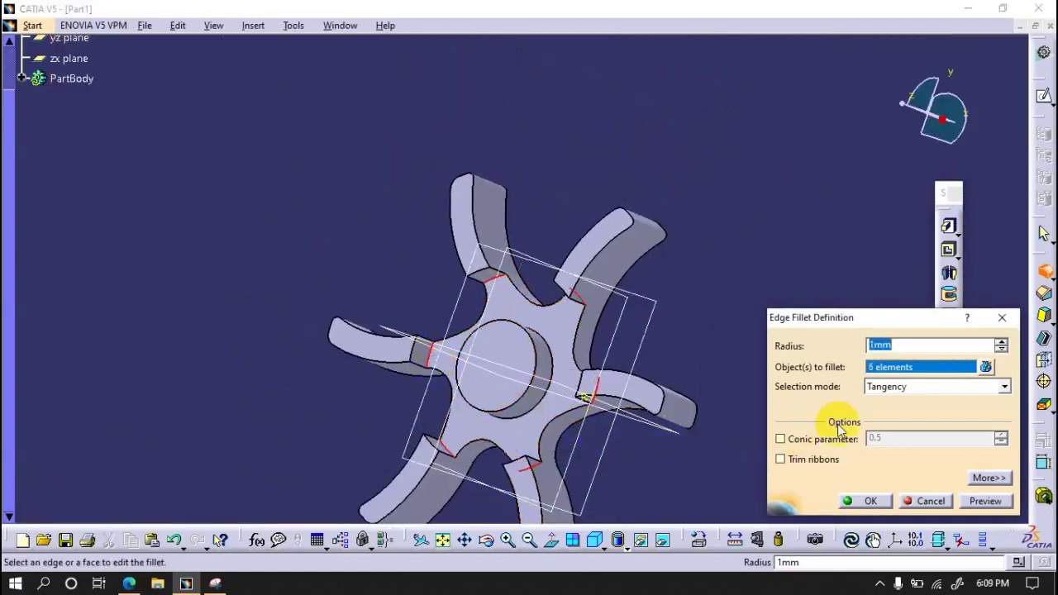
{"action": "left_click", "coordinate": [936, 345]}
{"action": "type", "text": "5"}
- Change the fillet radius from 5 mm to 2.5 mm and apply it
{"action": "left_click", "coordinate": [985, 501]}
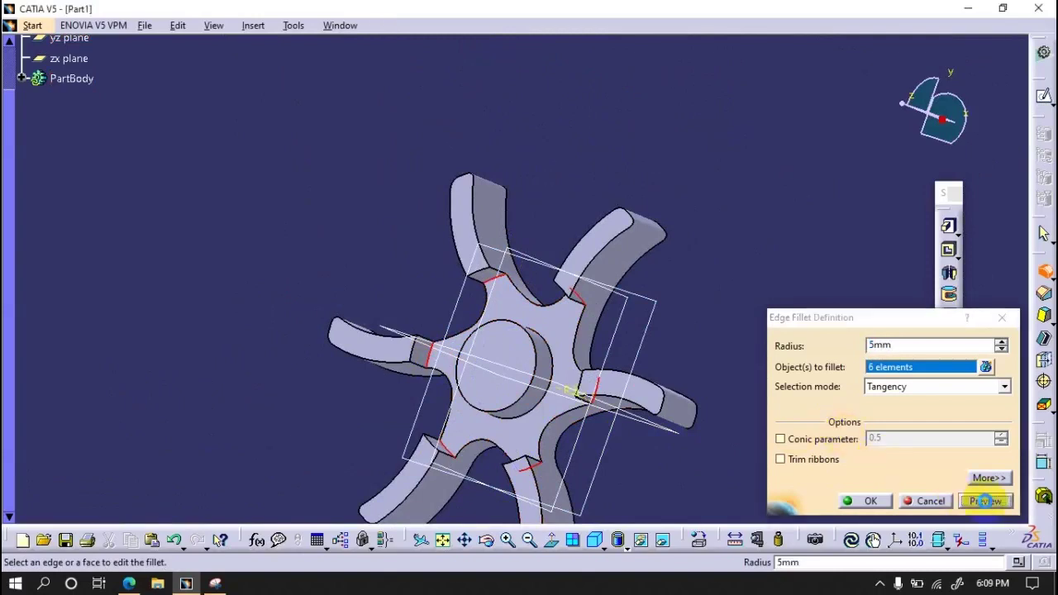
{"action": "mouse_move", "coordinate": [503, 425]}
{"action": "middle_mouse_down"}
{"action": "mouse_move", "coordinate": [602, 350]}
{"action": "mouse_move", "coordinate": [654, 349]}
{"action": "middle_mouse_up"}
{"action": "mouse_move", "coordinate": [546, 395]}
{"action": "middle_mouse_down"}
{"action": "mouse_move", "coordinate": [551, 302]}
{"action": "mouse_move", "coordinate": [559, 312]}
{"action": "mouse_move", "coordinate": [630, 299]}
{"action": "middle_mouse_up"}
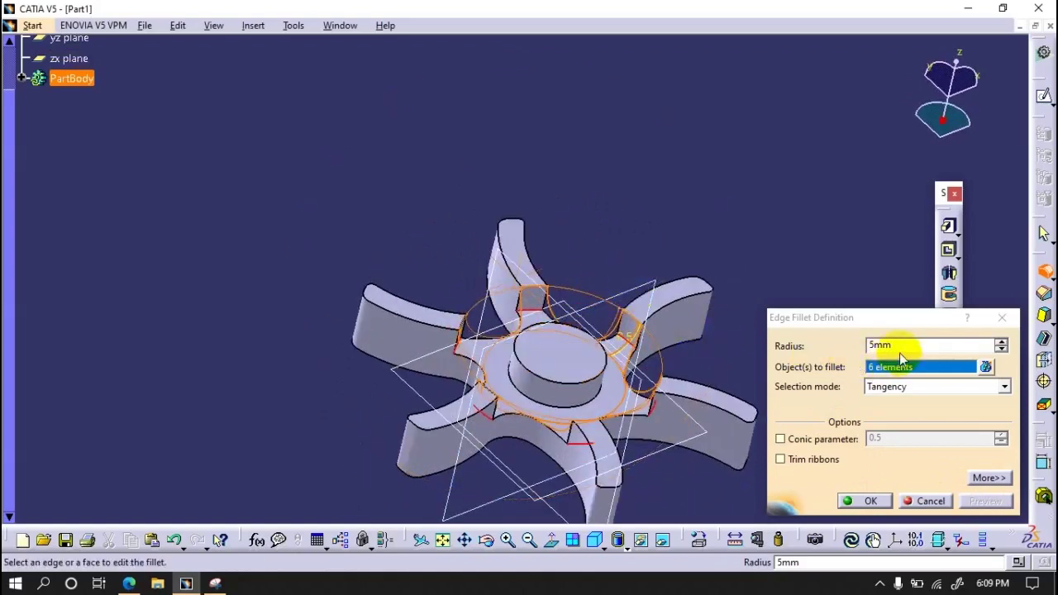
{"action": "left_click_drag", "start_coordinate": [899, 352], "coordinate": [826, 347]}
{"action": "type", "text": "2"}
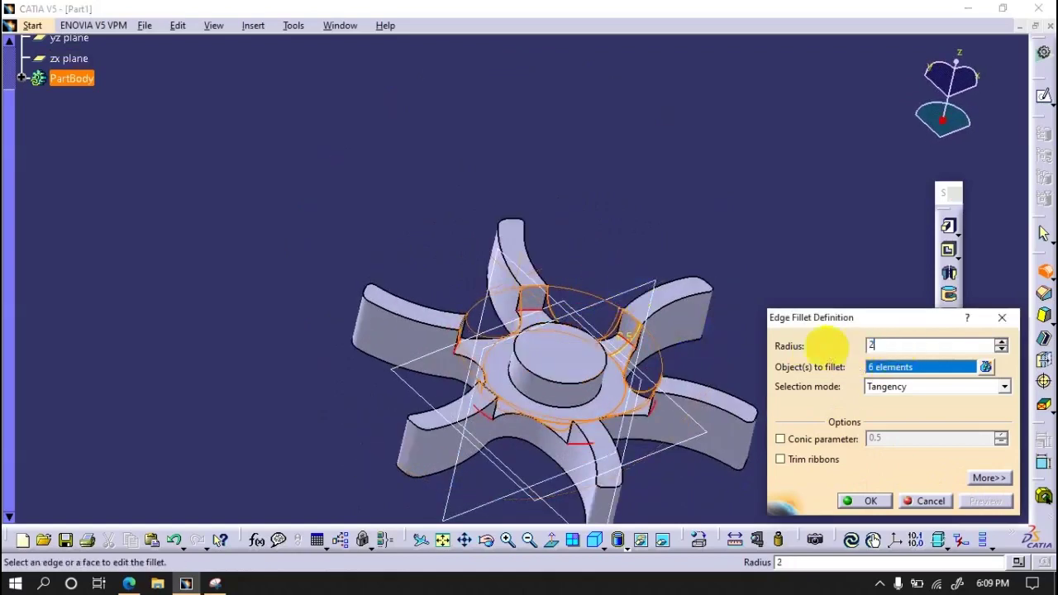
{"action": "type", "text": ".5"}
{"action": "left_click", "coordinate": [874, 501]}
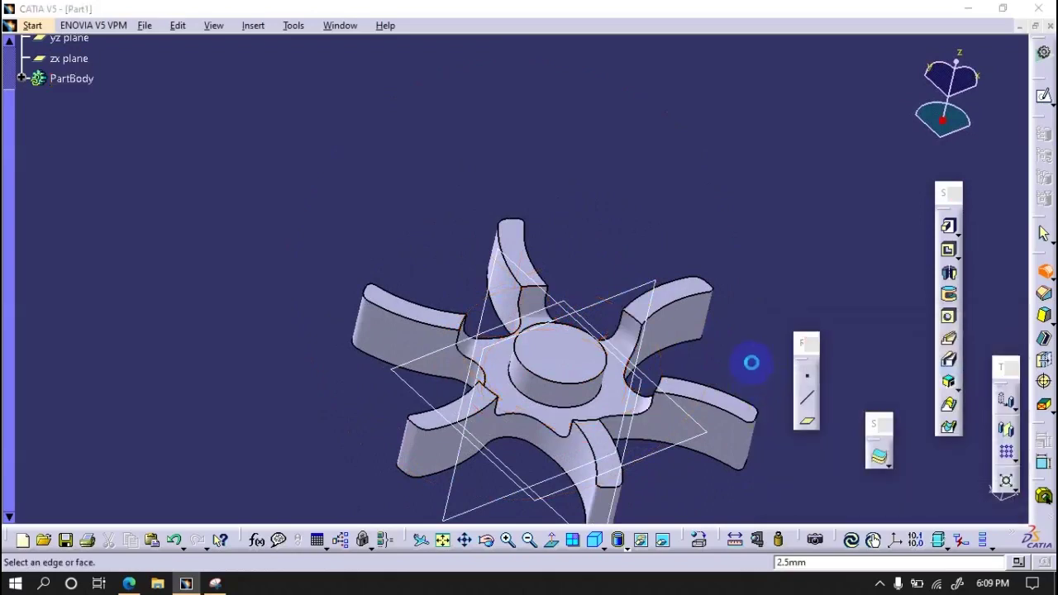
- Fillet the hub's top circular edge and five more spoke-root edges at 2.5 mm
{"action": "left_click", "coordinate": [595, 410]}
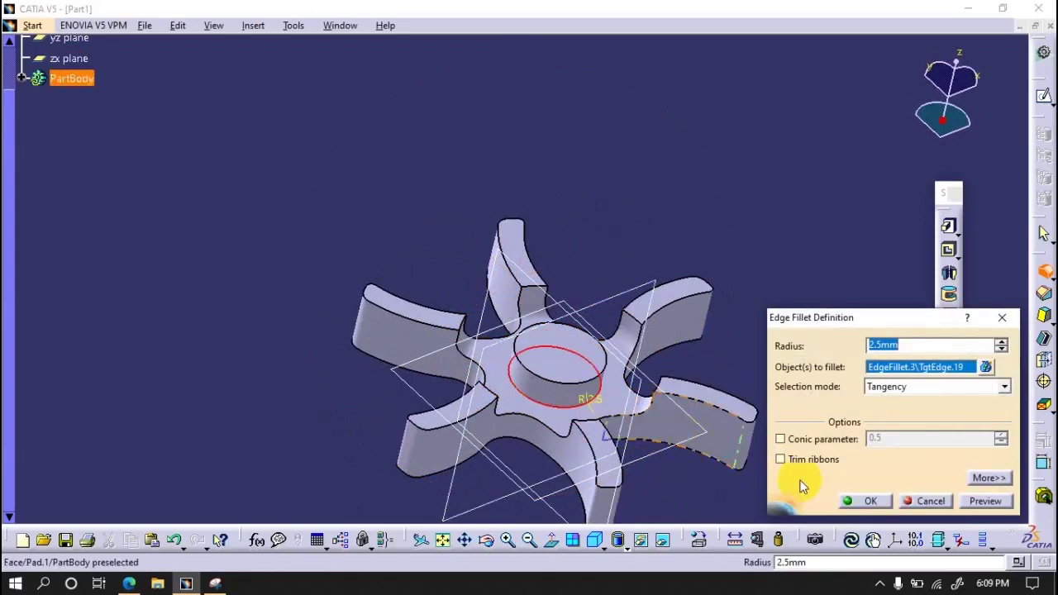
{"action": "left_click", "coordinate": [869, 499]}
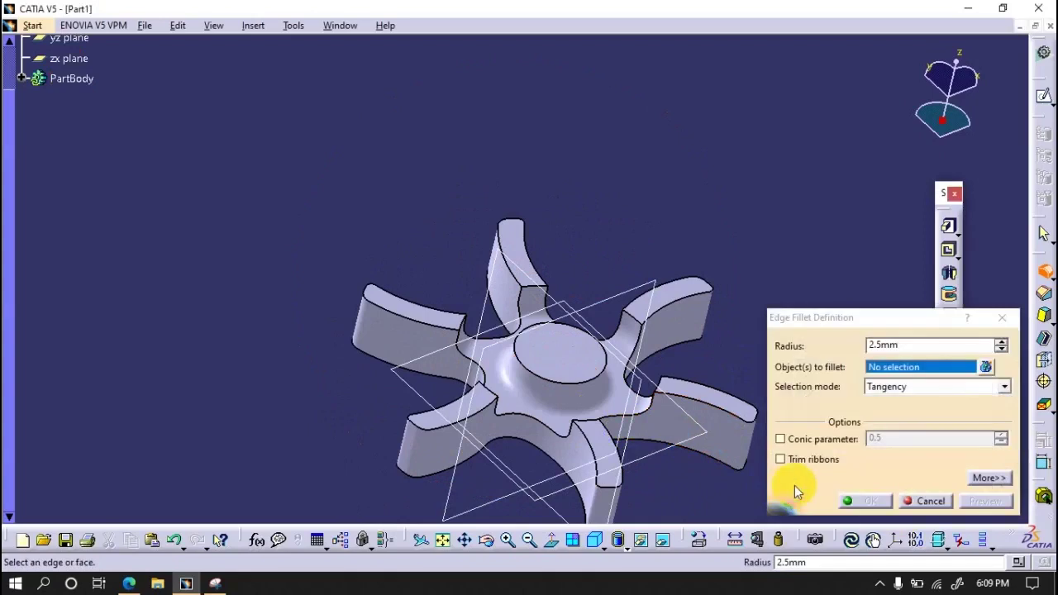
{"action": "left_click", "coordinate": [661, 387]}
{"action": "mouse_move", "coordinate": [661, 386]}
{"action": "middle_mouse_down"}
{"action": "mouse_move", "coordinate": [637, 275]}
{"action": "mouse_move", "coordinate": [684, 351]}
{"action": "middle_mouse_up"}
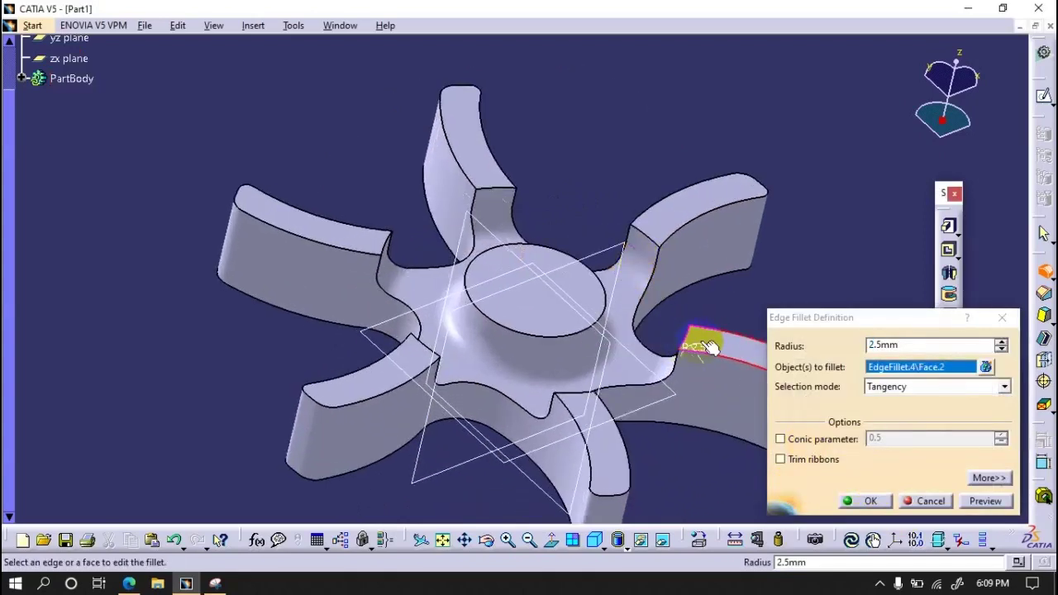
{"action": "left_click", "coordinate": [700, 343]}
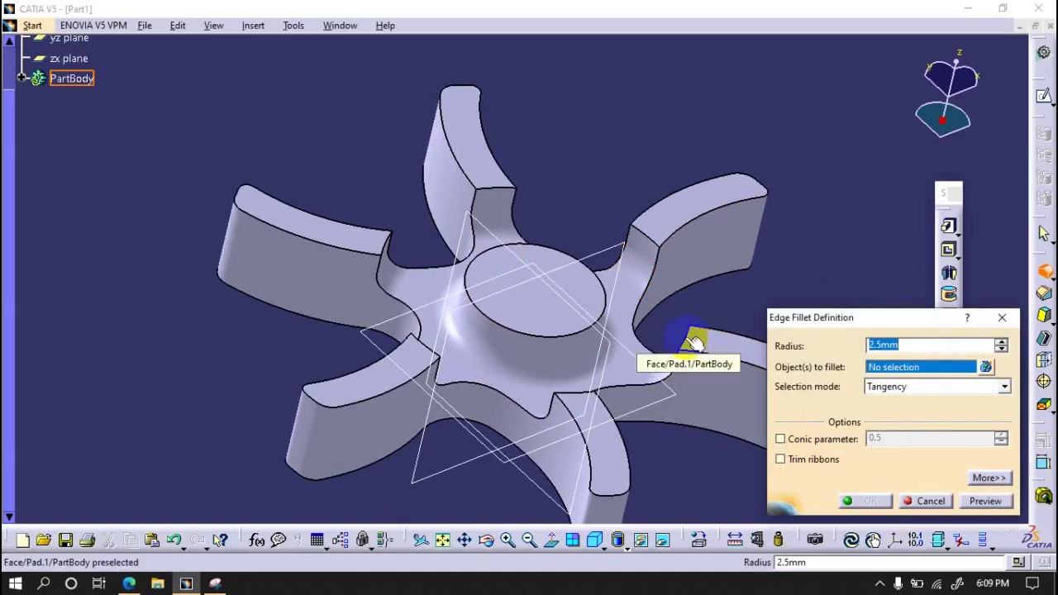
{"action": "left_click", "coordinate": [677, 319]}
{"action": "left_click", "coordinate": [651, 240]}
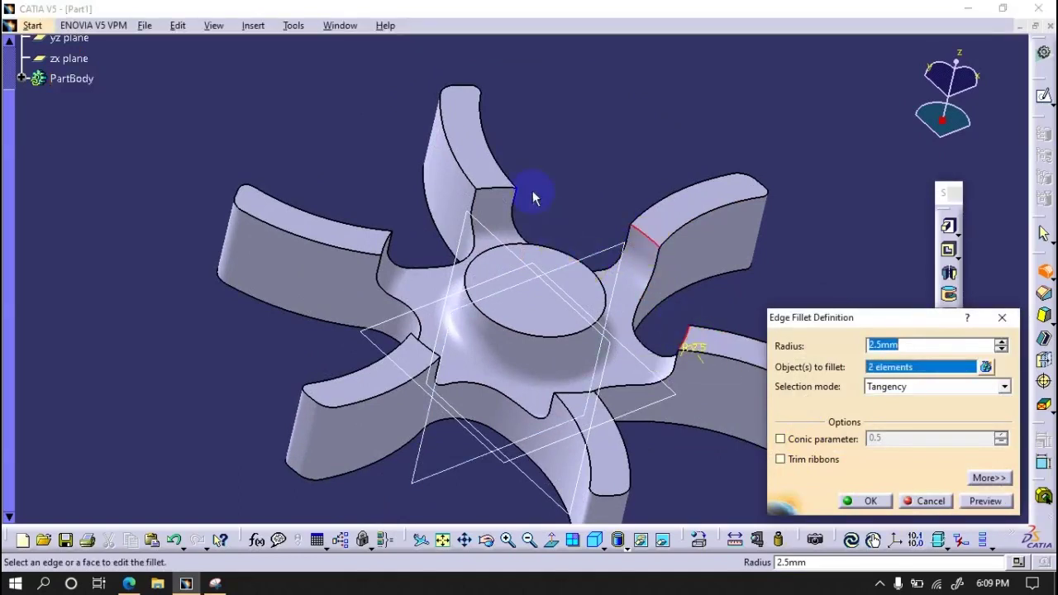
{"action": "left_click", "coordinate": [492, 192]}
{"action": "left_click", "coordinate": [388, 245]}
{"action": "left_click", "coordinate": [427, 348]}
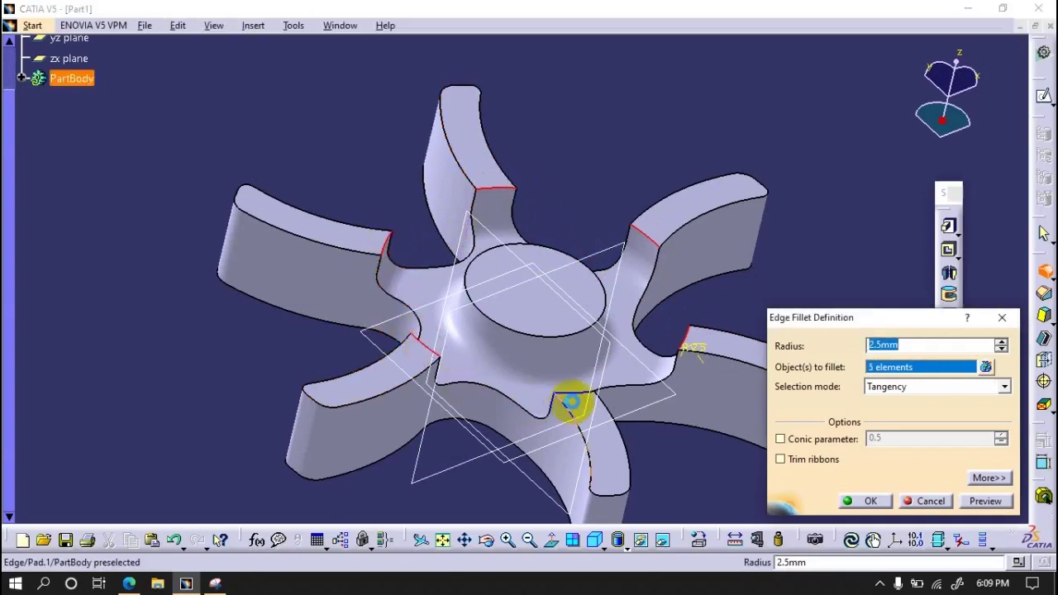
{"action": "left_click", "coordinate": [859, 499]}
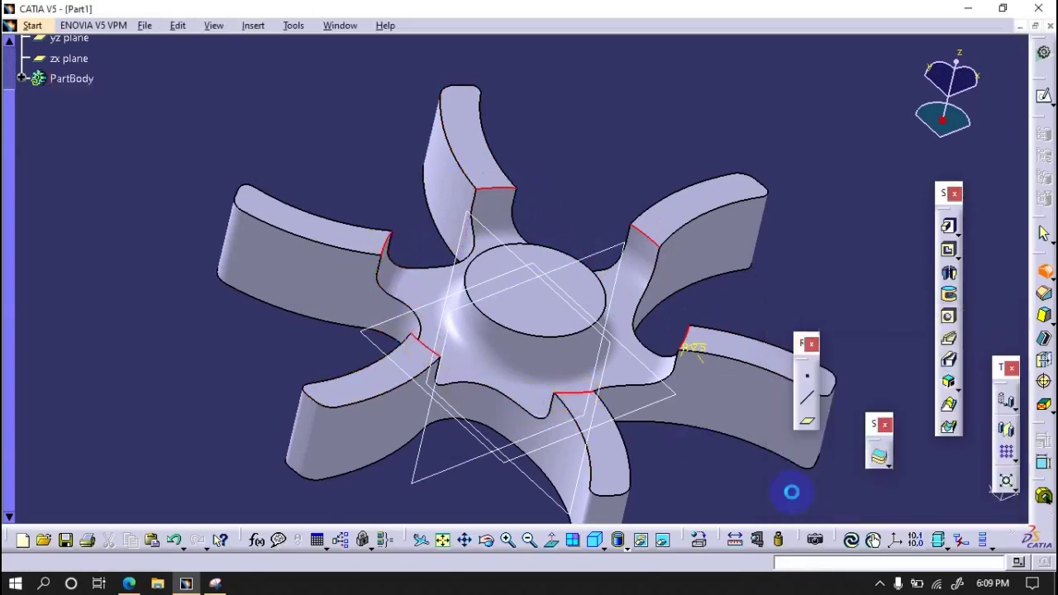
- Cancel the leftover empty edge fillet definition
{"action": "middle_click_drag", "start_coordinate": [633, 394], "coordinate": [539, 371]}
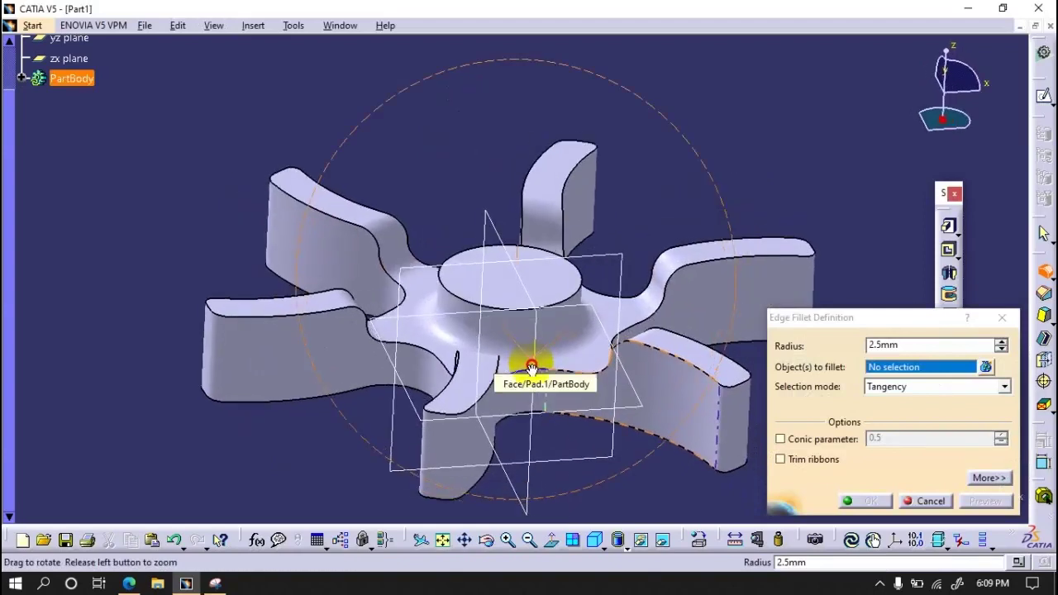
{"action": "left_click", "coordinate": [927, 499]}
{"action": "mouse_move", "coordinate": [620, 432]}
{"action": "middle_mouse_down"}
{"action": "mouse_move", "coordinate": [681, 396]}
{"action": "mouse_move", "coordinate": [639, 401]}
{"action": "middle_mouse_up"}
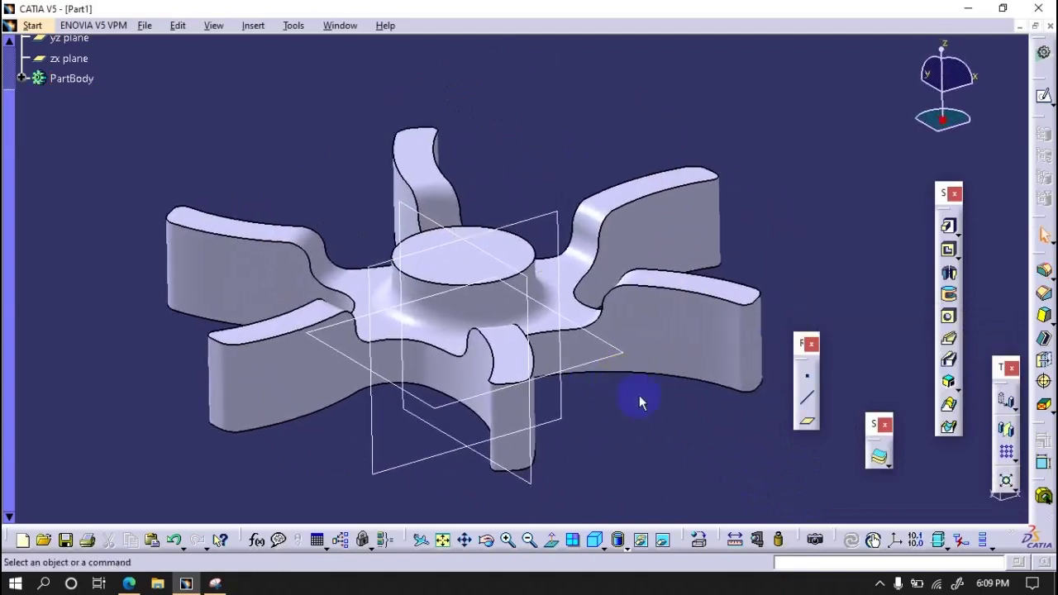
- Fillet the spokes' top outline edge chain at 1 mm and inspect the result
{"action": "left_click", "coordinate": [1042, 271]}
{"action": "left_click", "coordinate": [745, 299]}
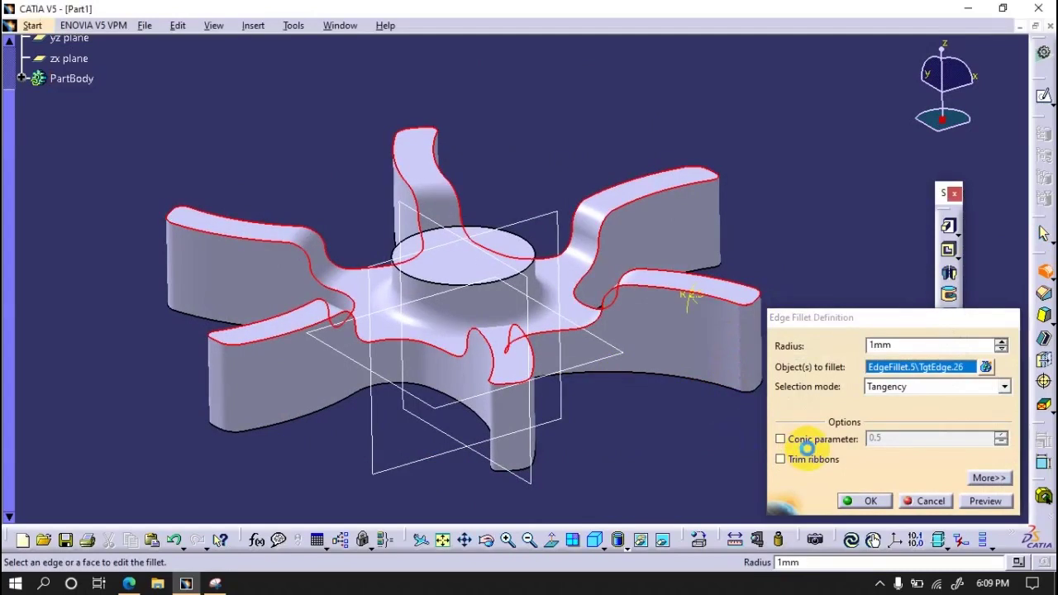
{"action": "key", "text": "Return"}
{"action": "middle_click_drag", "start_coordinate": [522, 414], "coordinate": [535, 285]}
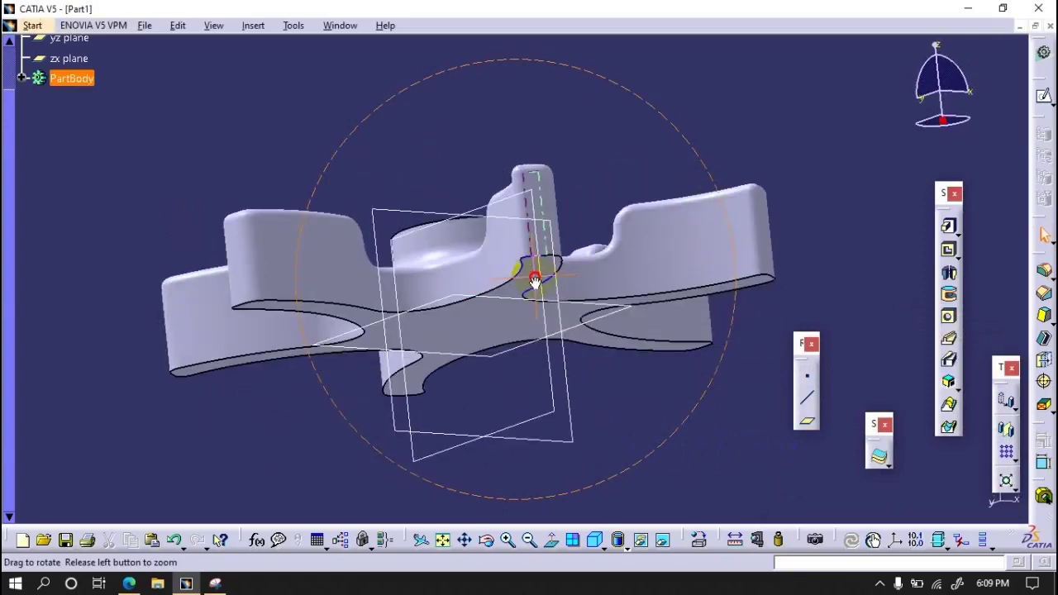
{"action": "middle_click_drag", "start_coordinate": [534, 285], "coordinate": [546, 340]}
{"action": "left_click", "coordinate": [1045, 103]}
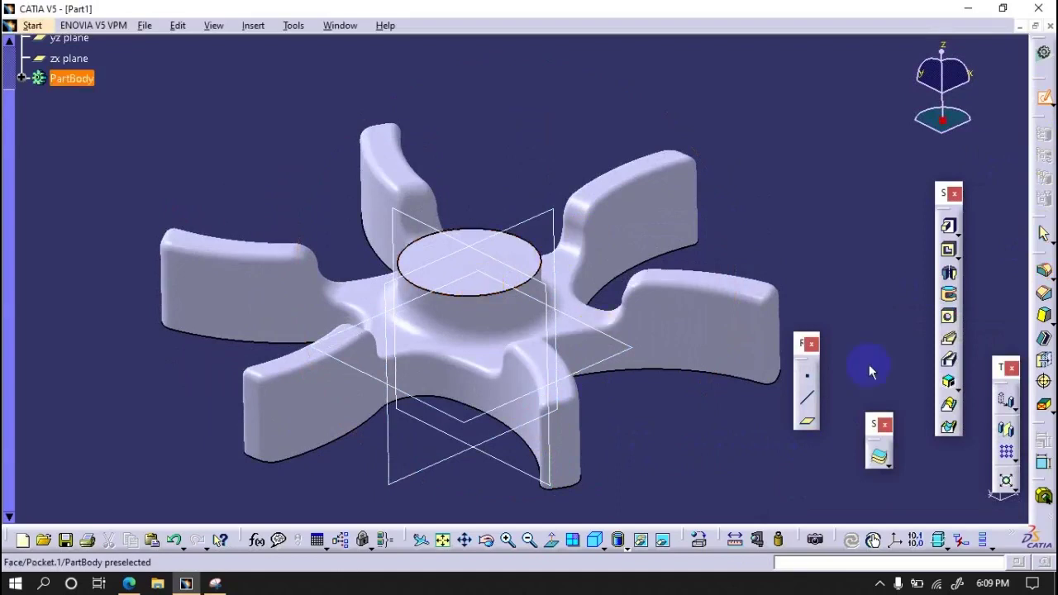
- Start a sketch on the hub's top face and draw a circle centred at the origin
{"action": "middle_click_drag", "start_coordinate": [531, 265], "coordinate": [512, 263]}
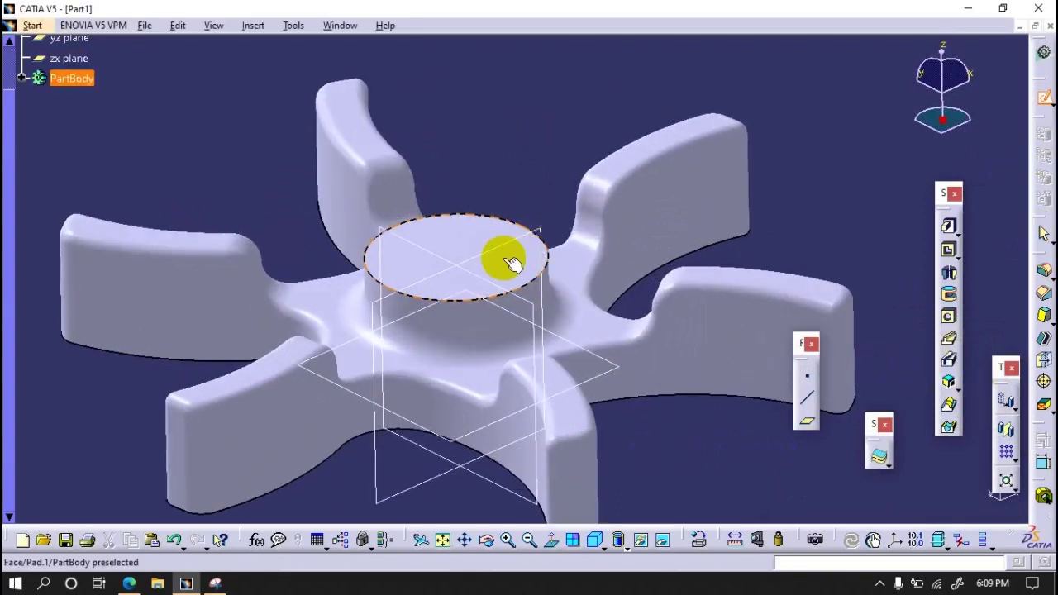
{"action": "left_click", "coordinate": [502, 258]}
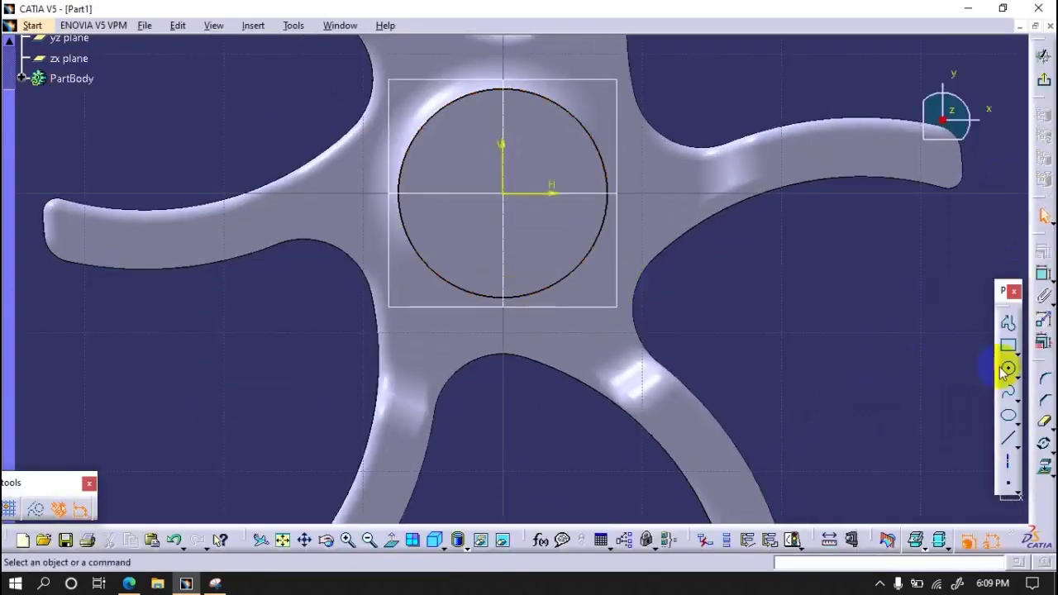
{"action": "left_click", "coordinate": [1010, 369]}
{"action": "left_click", "coordinate": [503, 194]}
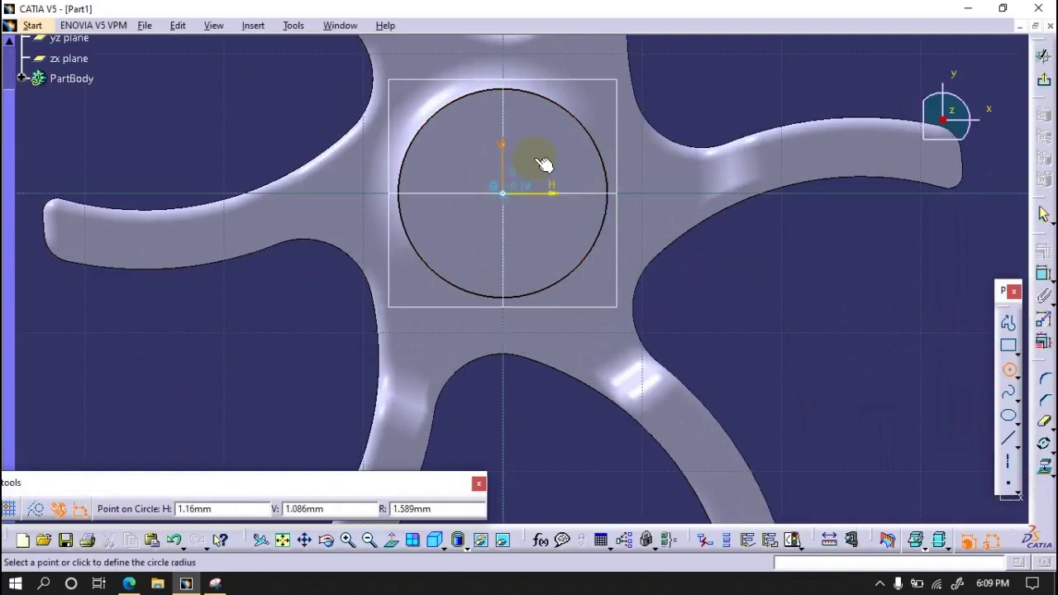
{"action": "left_click", "coordinate": [545, 160]}
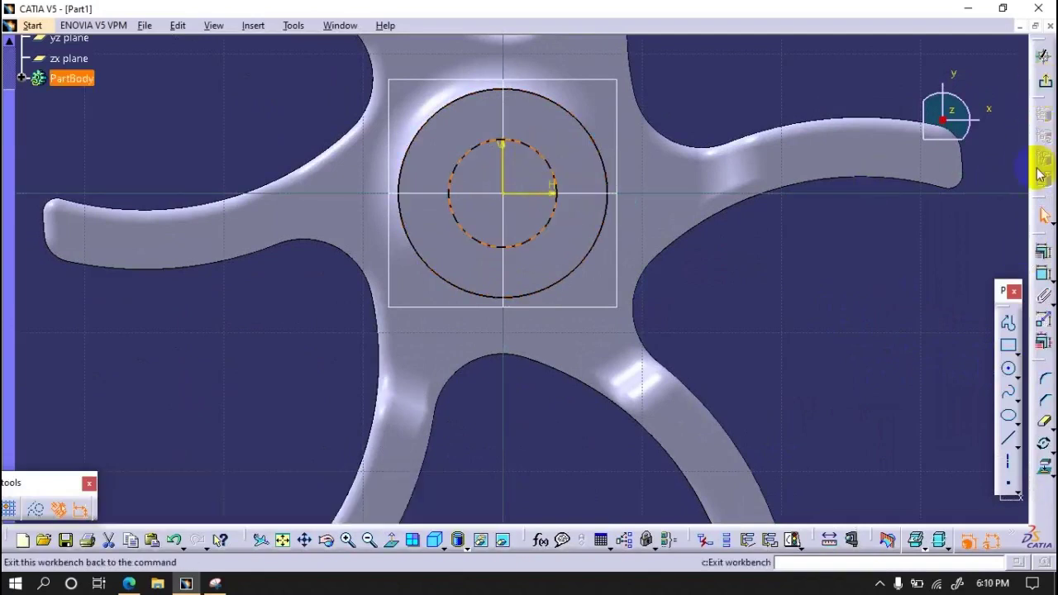
- Constrain the circle to a 7.5 mm diameter and exit the sketch
{"action": "left_click", "coordinate": [1043, 273]}
{"action": "left_click", "coordinate": [548, 160]}
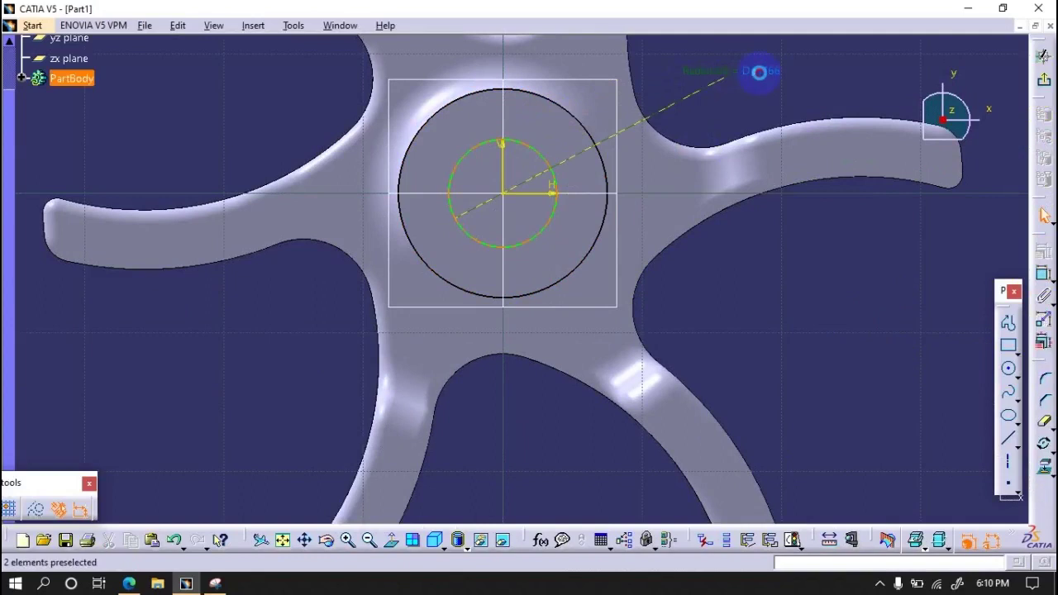
{"action": "double_click", "coordinate": [787, 147]}
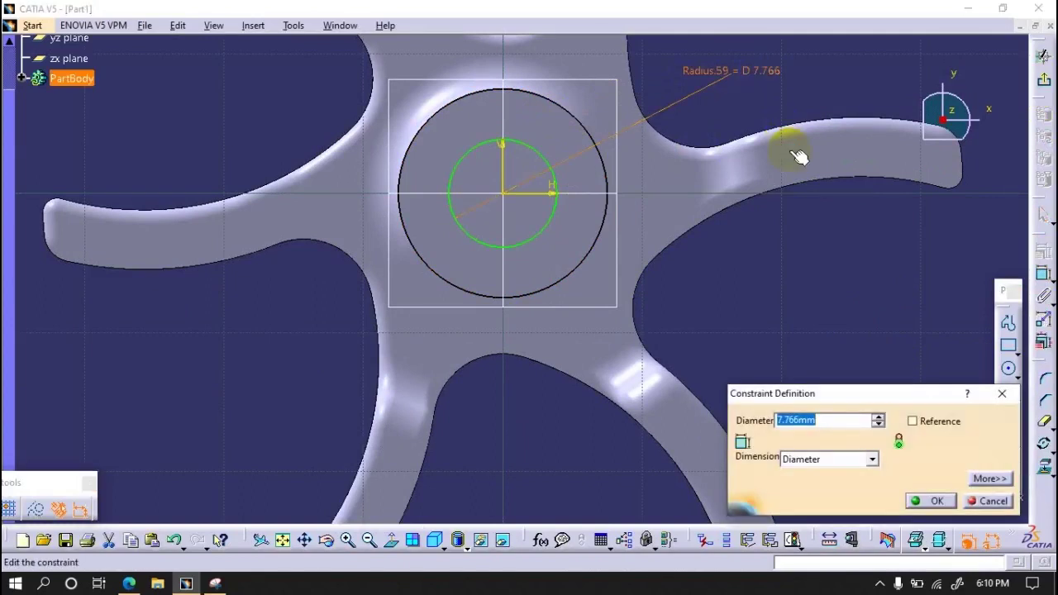
{"action": "key", "text": "Return"}
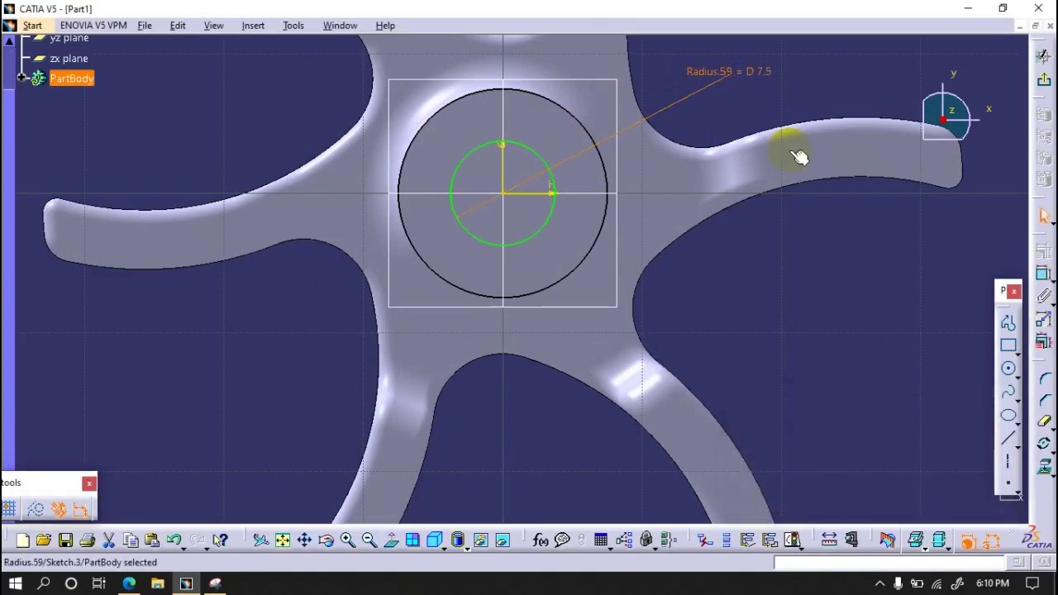
{"action": "left_click", "coordinate": [1043, 56]}
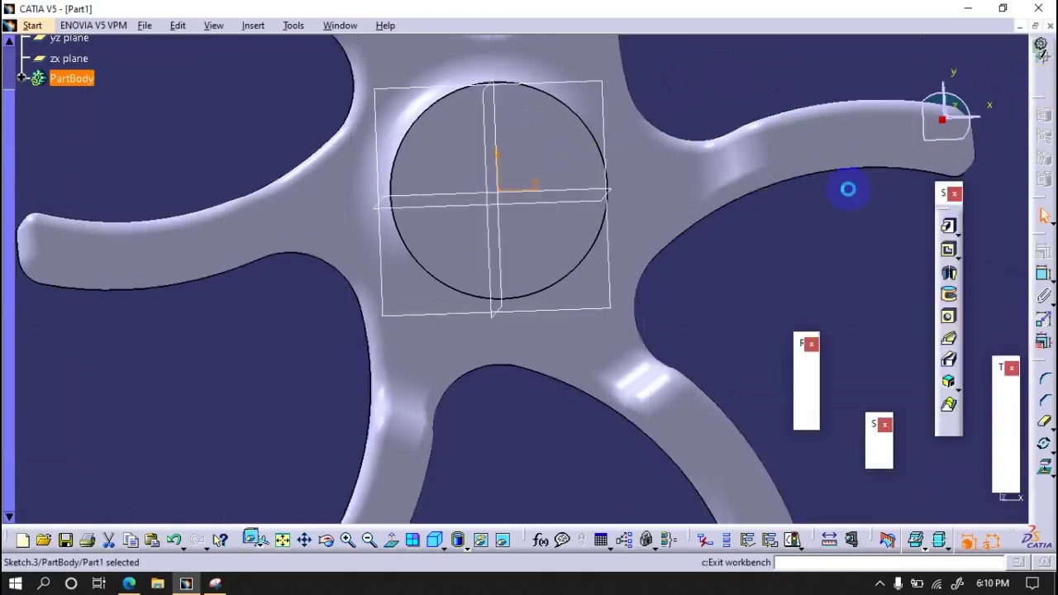
- Pocket Sketch.3 with the Up to last limit to bore a hole through the hub
{"action": "left_click", "coordinate": [947, 250]}
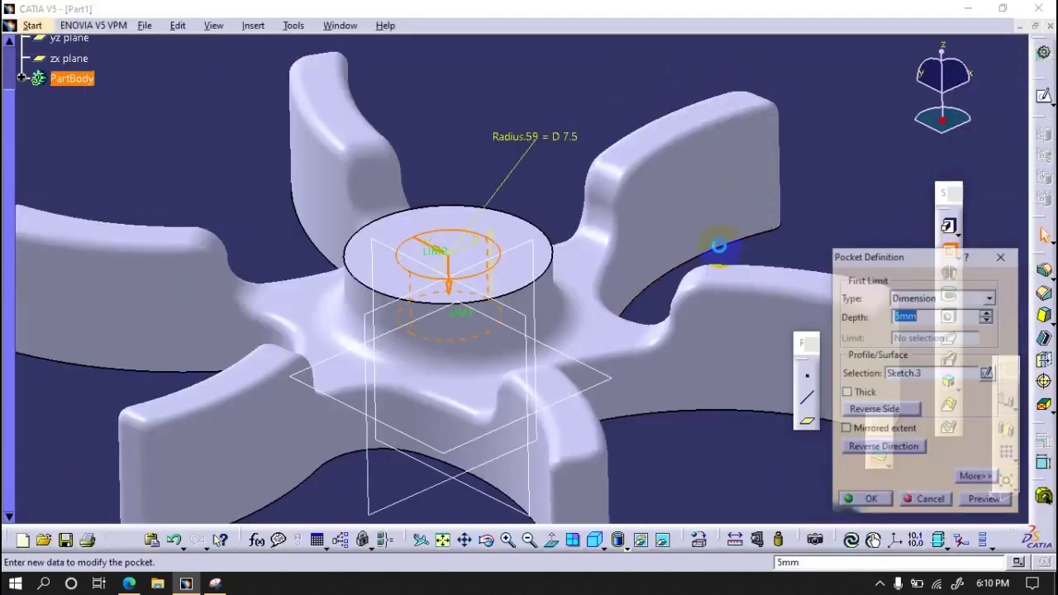
{"action": "left_click", "coordinate": [900, 297]}
{"action": "left_click", "coordinate": [903, 335]}
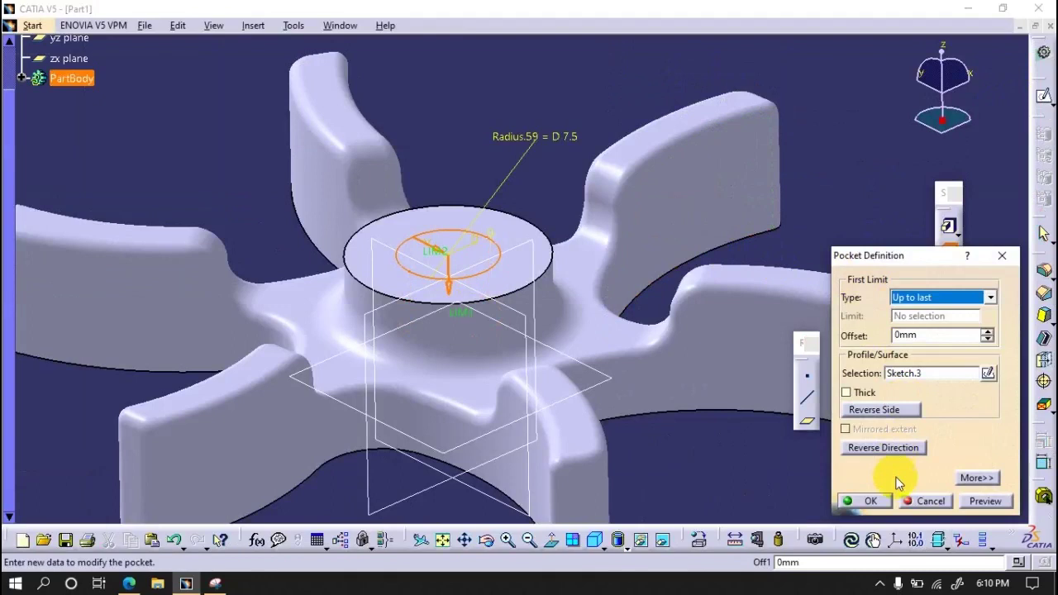
{"action": "left_click", "coordinate": [870, 501]}
{"action": "mouse_move", "coordinate": [578, 366]}
{"action": "middle_mouse_down"}
{"action": "mouse_move", "coordinate": [591, 328]}
{"action": "mouse_move", "coordinate": [591, 347]}
{"action": "mouse_move", "coordinate": [496, 499]}
{"action": "mouse_move", "coordinate": [488, 300]}
{"action": "mouse_move", "coordinate": [538, 237]}
{"action": "mouse_move", "coordinate": [538, 176]}
{"action": "mouse_move", "coordinate": [526, 157]}
{"action": "middle_mouse_up"}
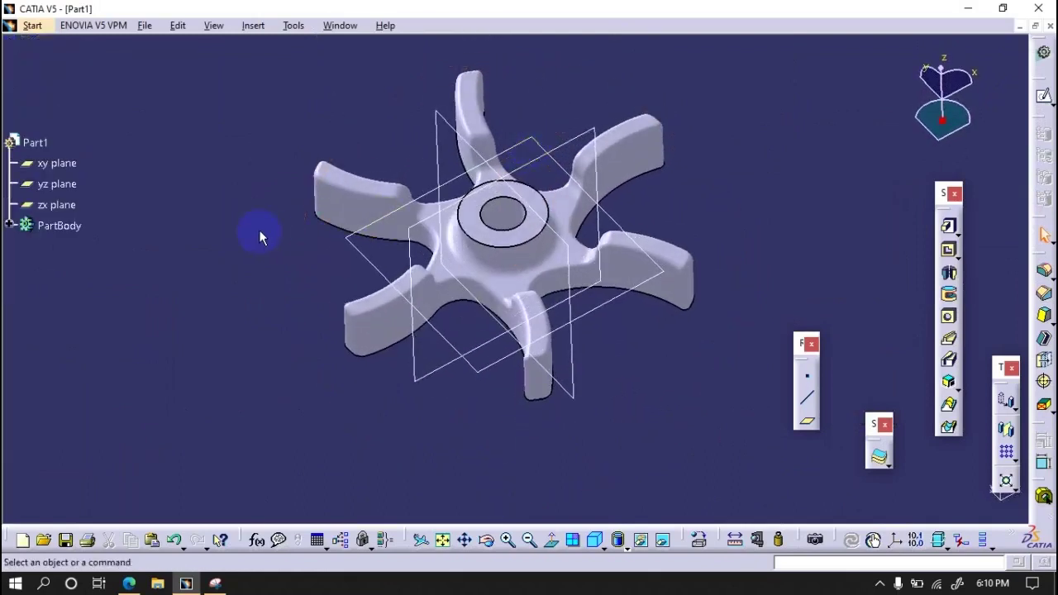
- Hide the xy, yz and zx reference planes
{"action": "left_click", "coordinate": [56, 164]}
{"action": "left_click", "coordinate": [66, 185], "text": "ctrl"}
{"action": "left_click", "coordinate": [58, 204], "text": "ctrl"}
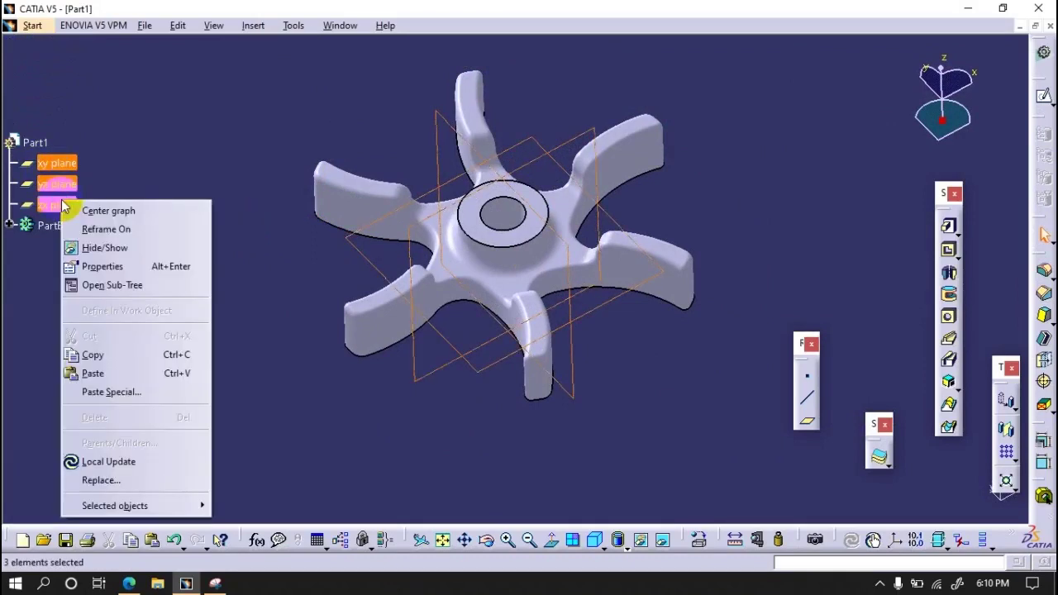
{"action": "right_click", "coordinate": [59, 203]}
{"action": "left_click", "coordinate": [91, 248]}
- Switch the display to Shading with Edges and fit the whole impeller in view
{"action": "mouse_move", "coordinate": [413, 338]}
{"action": "middle_mouse_down"}
{"action": "mouse_move", "coordinate": [420, 347]}
{"action": "mouse_move", "coordinate": [495, 342]}
{"action": "mouse_move", "coordinate": [496, 279]}
{"action": "mouse_move", "coordinate": [524, 306]}
{"action": "middle_mouse_up"}
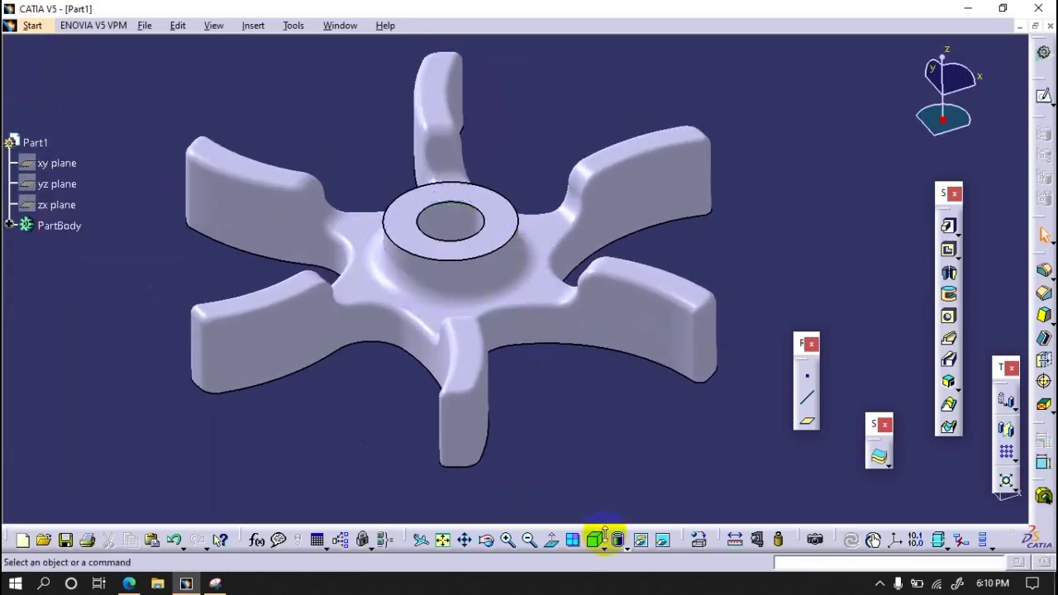
{"action": "left_click", "coordinate": [620, 541]}
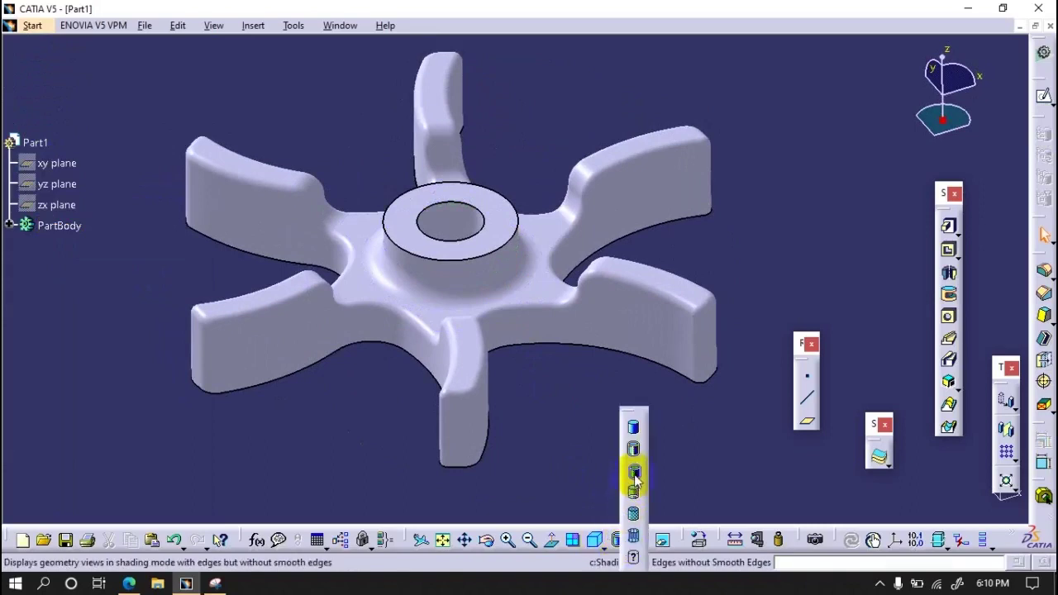
{"action": "left_click", "coordinate": [626, 450]}
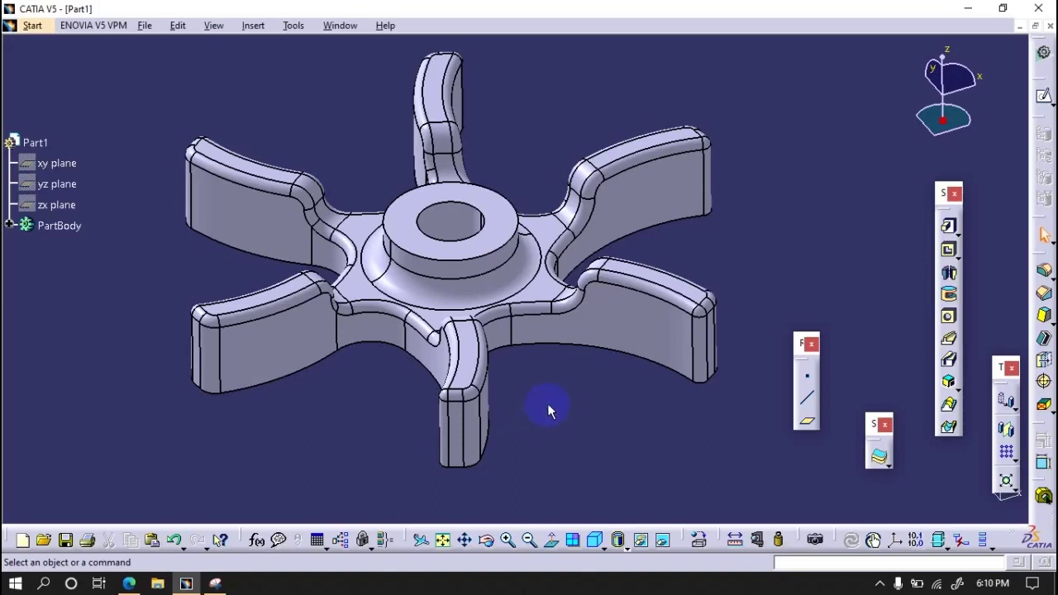
{"action": "mouse_move", "coordinate": [550, 402]}
{"action": "middle_mouse_down"}
{"action": "mouse_move", "coordinate": [515, 405]}
{"action": "mouse_move", "coordinate": [515, 438]}
{"action": "middle_mouse_up"}
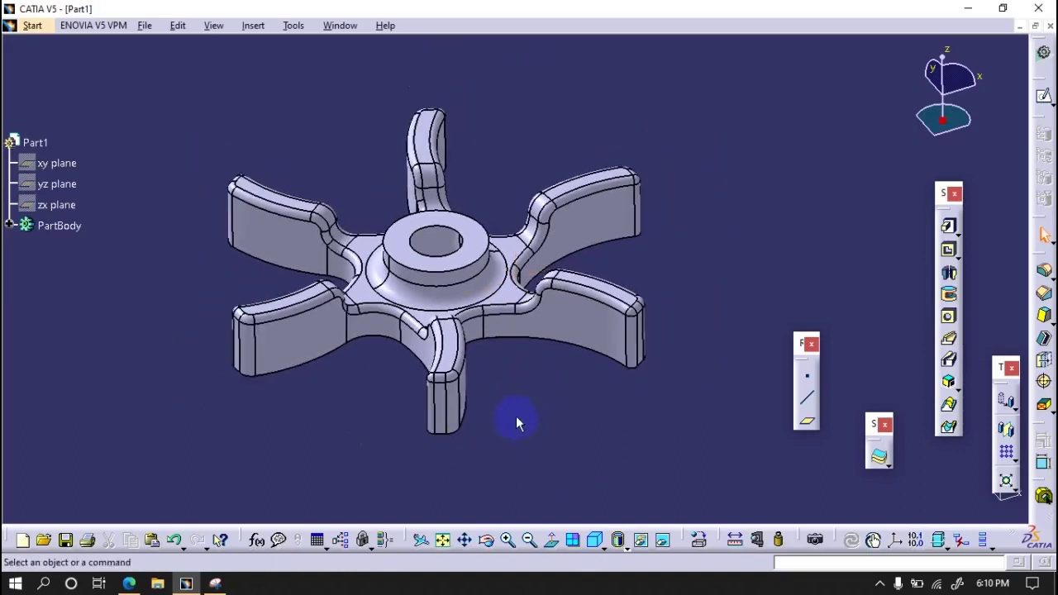